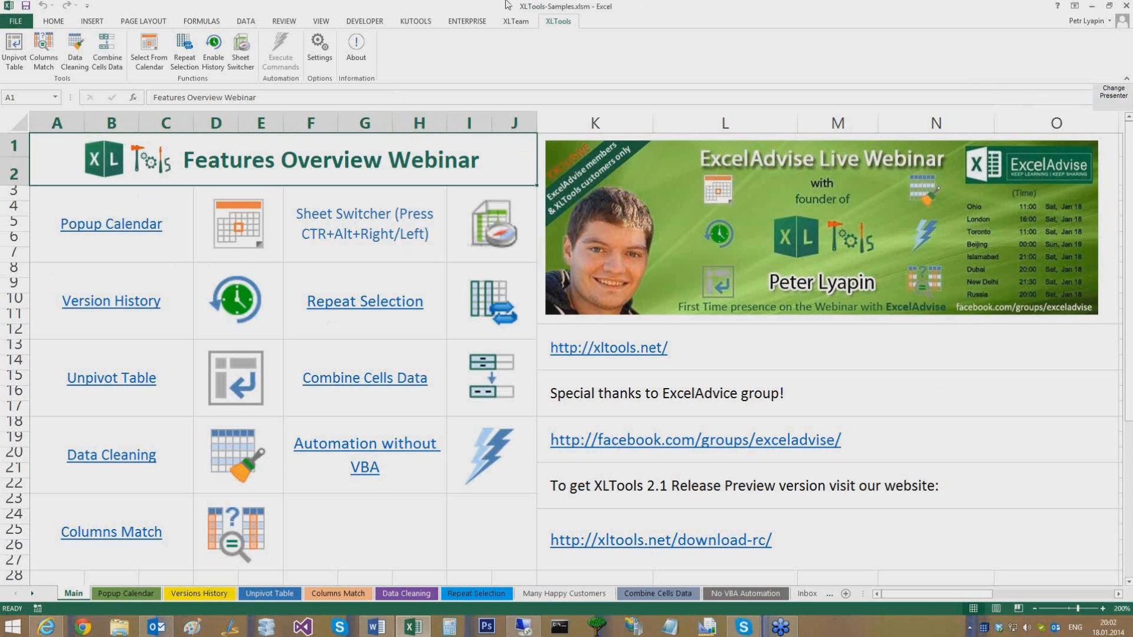
- Flip to the neighbouring sheet and back, and view the full list of workbook sheets without activating another one
{"action": "key", "text": "ctrl+alt+Right"}
{"action": "key", "text": "ctrl+alt+Left"}
{"action": "right_click", "coordinate": [25, 592]}
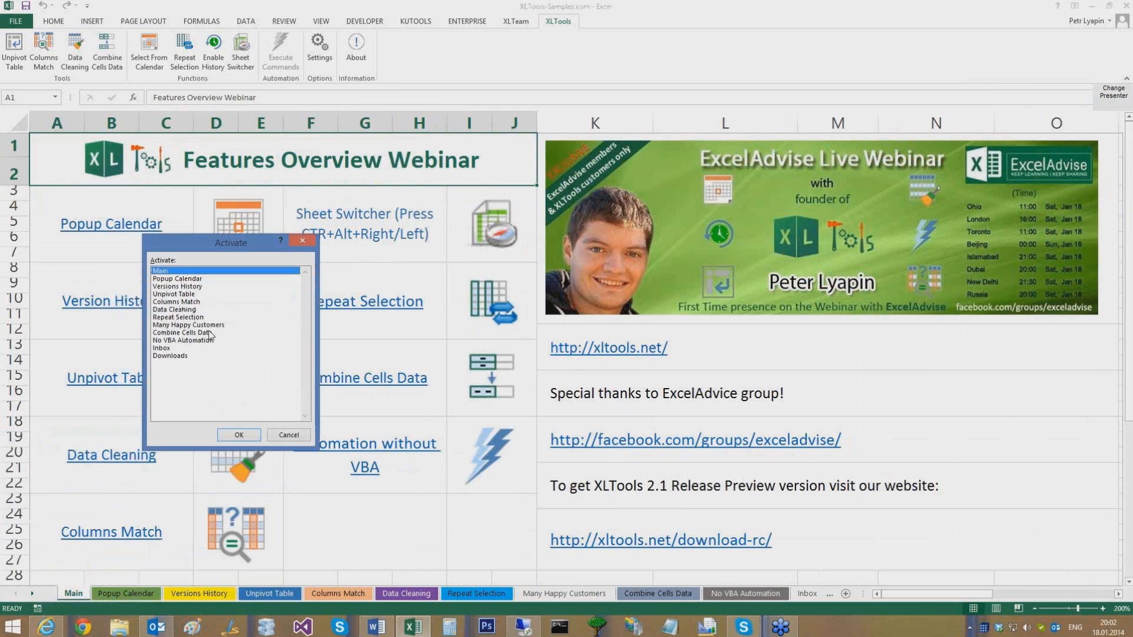
{"action": "left_click", "coordinate": [282, 438]}
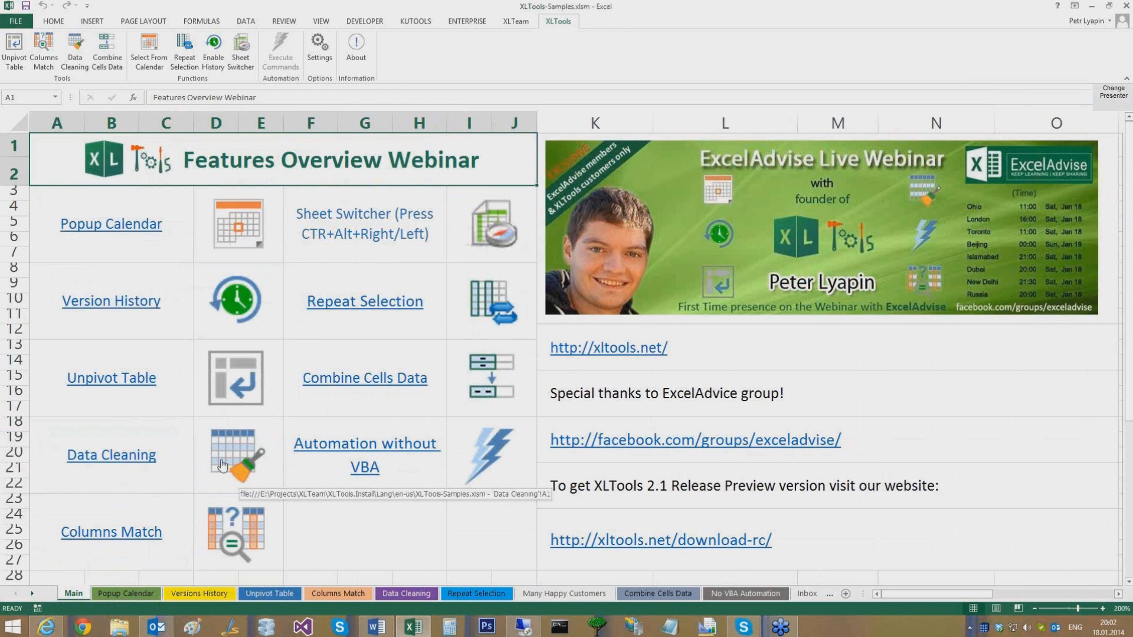
- Cycle through the open application windows and return to the XLTools-Samples workbook
{"action": "key", "text": "alt+Tab"}
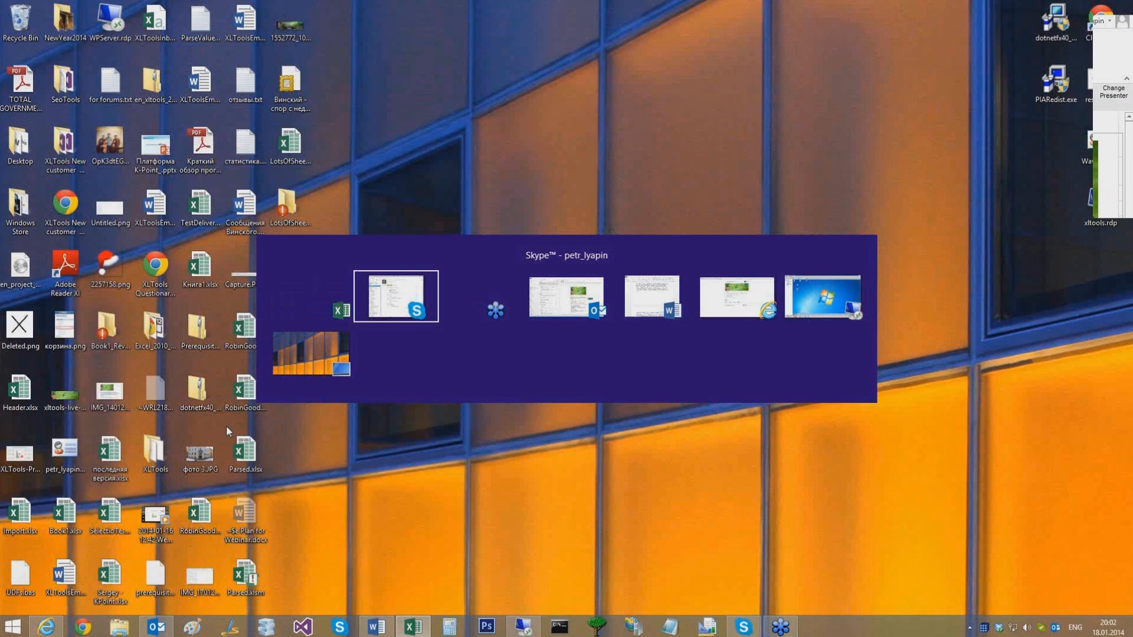
{"action": "key", "text": "alt+Tab"}
{"action": "key", "text": "alt+Tab"}
{"action": "key", "text": "alt+Tab"}
{"action": "key", "text": "alt+Tab"}
{"action": "key", "text": "alt+Tab"}
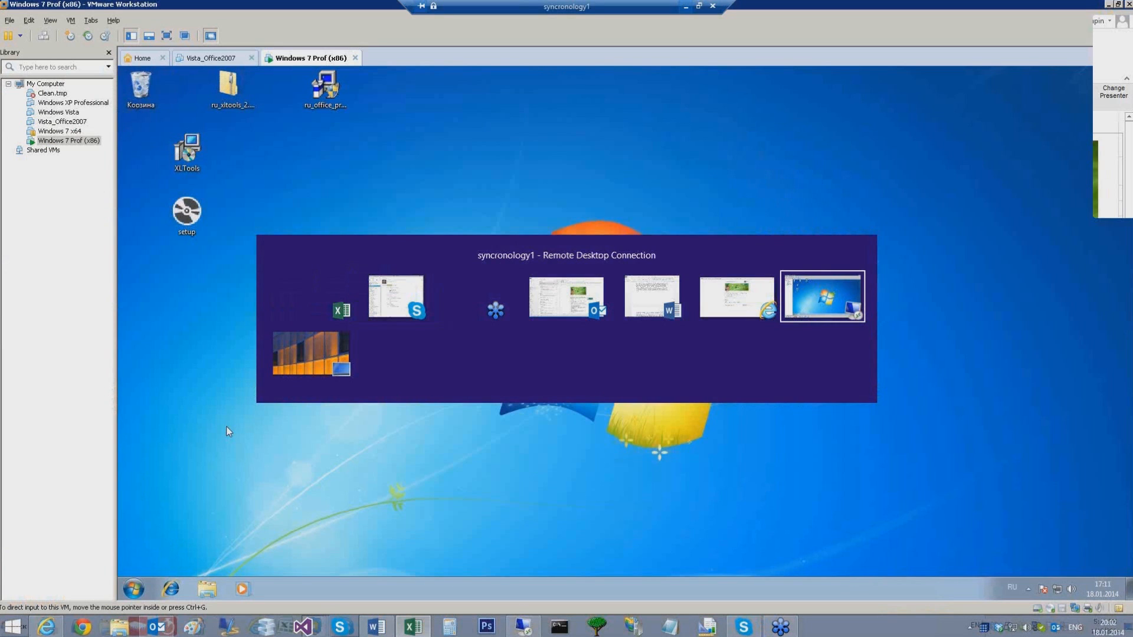
{"action": "key", "text": "alt+Tab"}
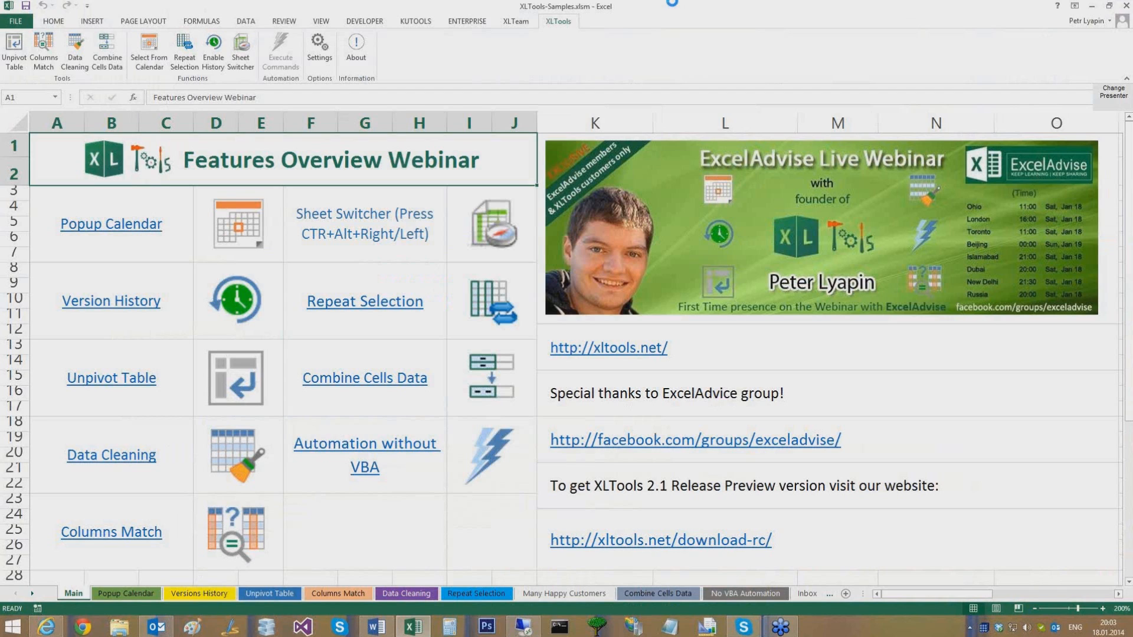
- Step forward through the sheets to Unpivot Table with Sheet Switcher and step back to the Main sheet
{"action": "key", "text": "ctrl+alt+Right"}
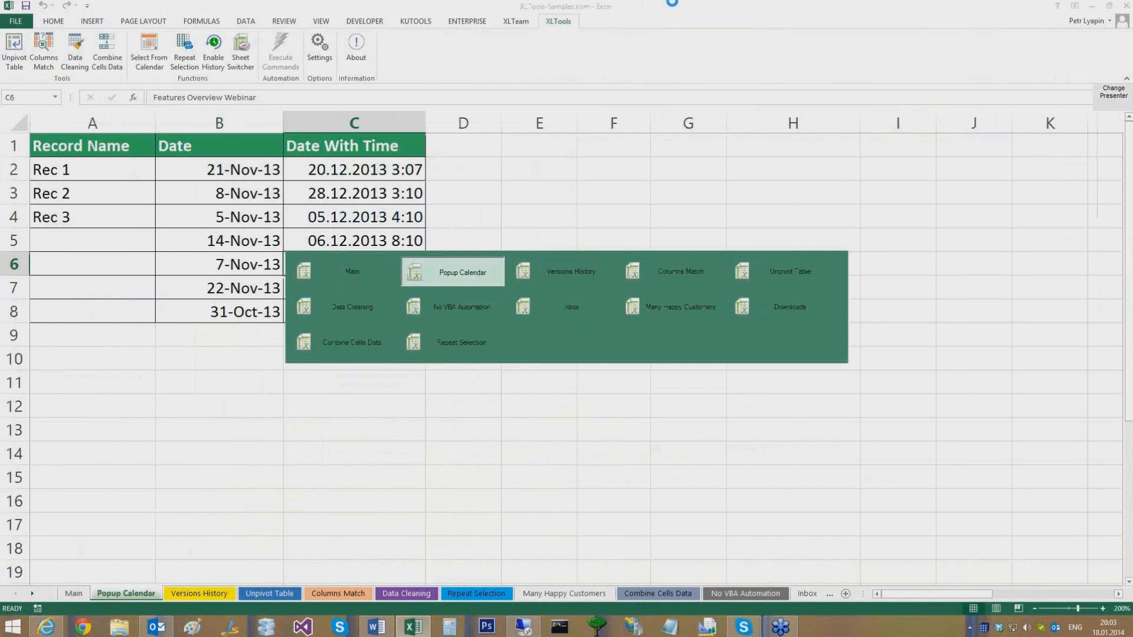
{"action": "key", "text": "ctrl+alt+Right"}
{"action": "key", "text": "ctrl+alt+Right"}
{"action": "key", "text": "ctrl+alt+Right"}
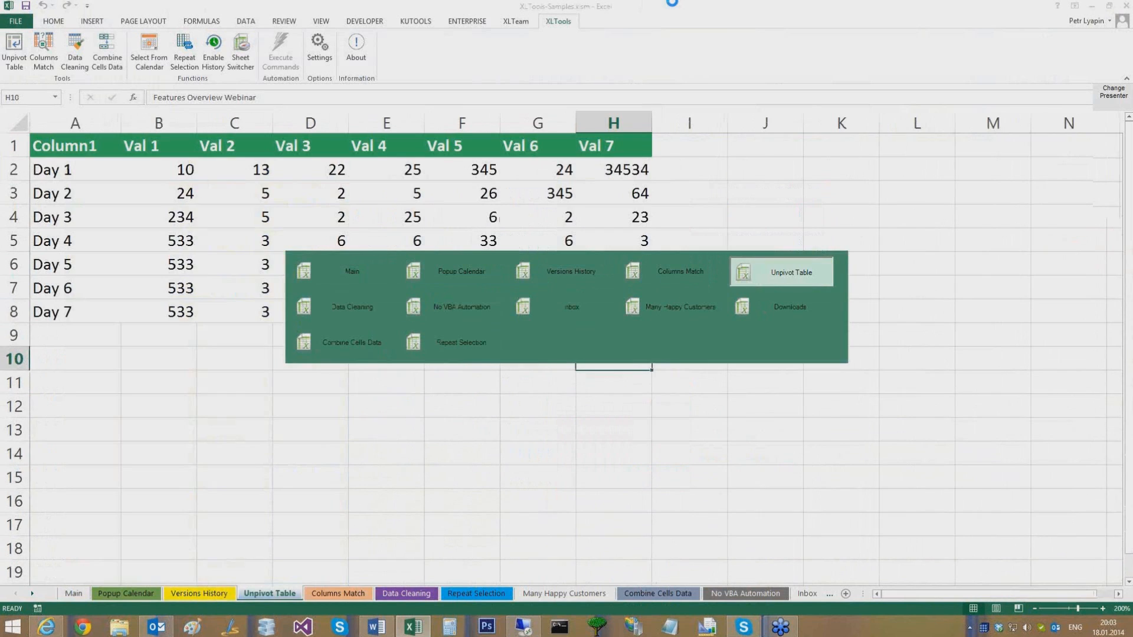
{"action": "key", "text": "ctrl+alt+Left"}
{"action": "key", "text": "ctrl+alt+Left"}
{"action": "key", "text": "ctrl+alt+Left"}
{"action": "key", "text": "ctrl+alt+Left"}
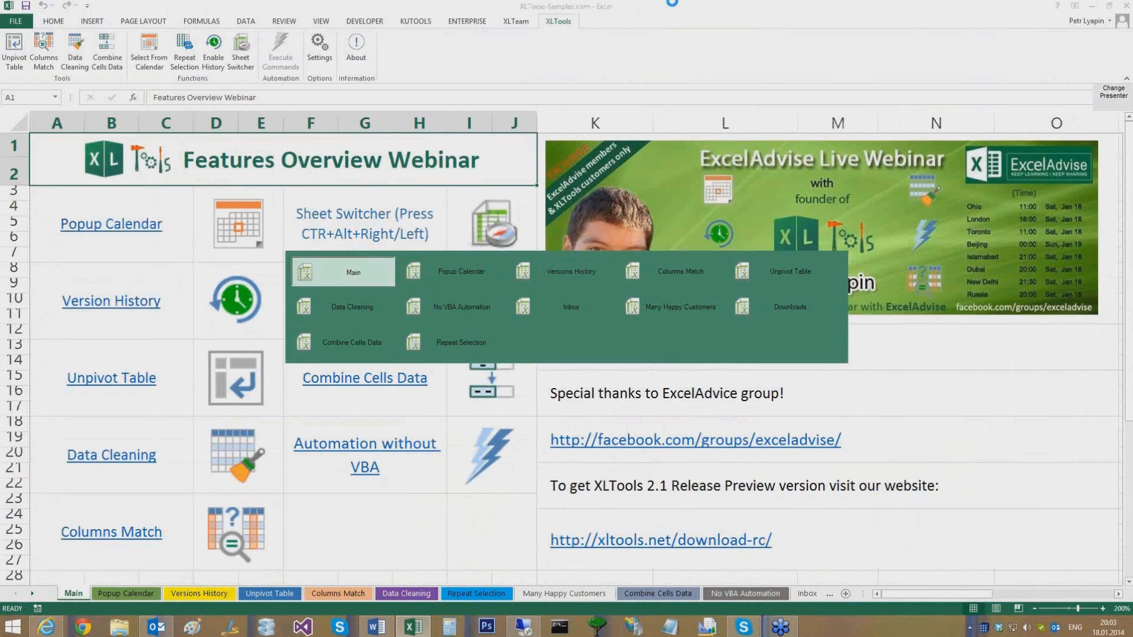
- Open the Repeat Selection sheet, followed by the Versions History sheet
{"action": "key", "text": "ctrl+alt+Right"}
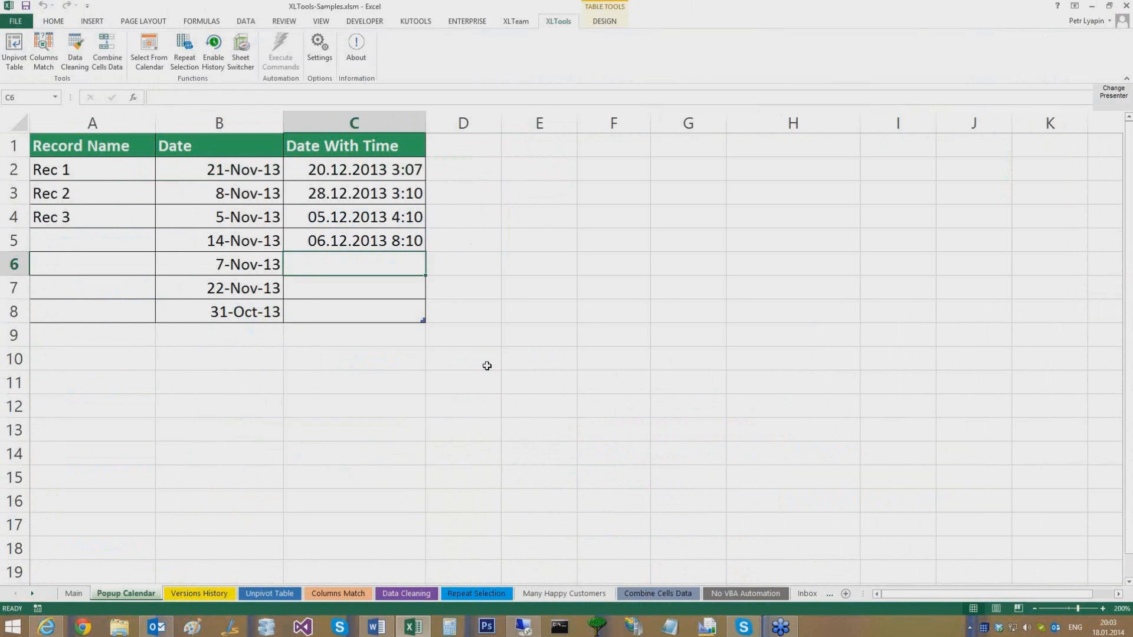
{"action": "left_click", "coordinate": [462, 593]}
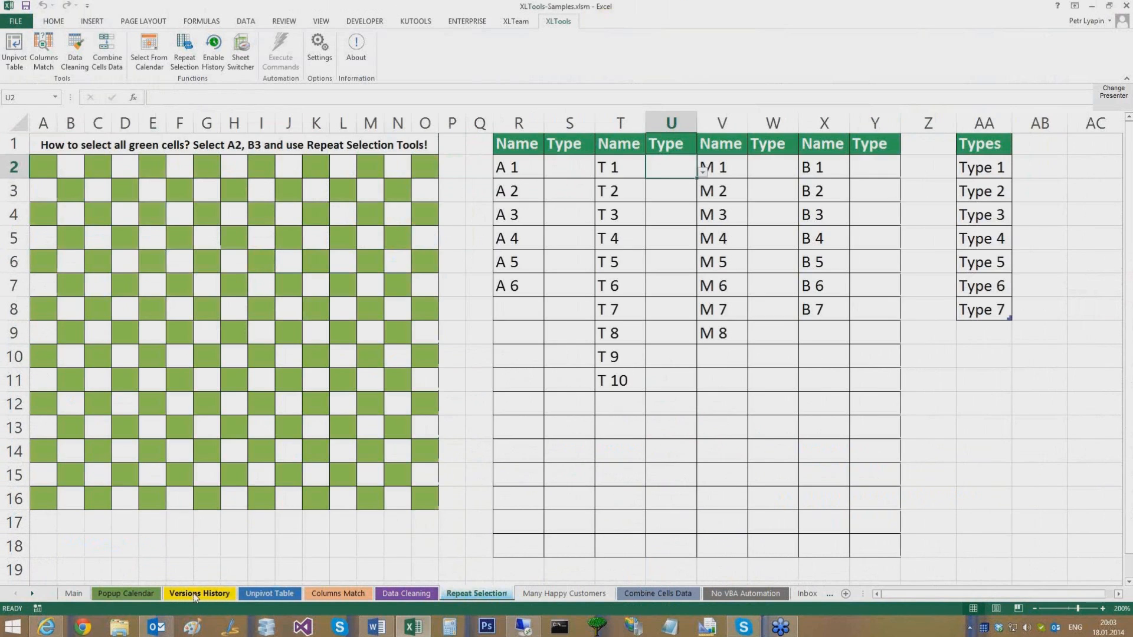
{"action": "left_click", "coordinate": [196, 592]}
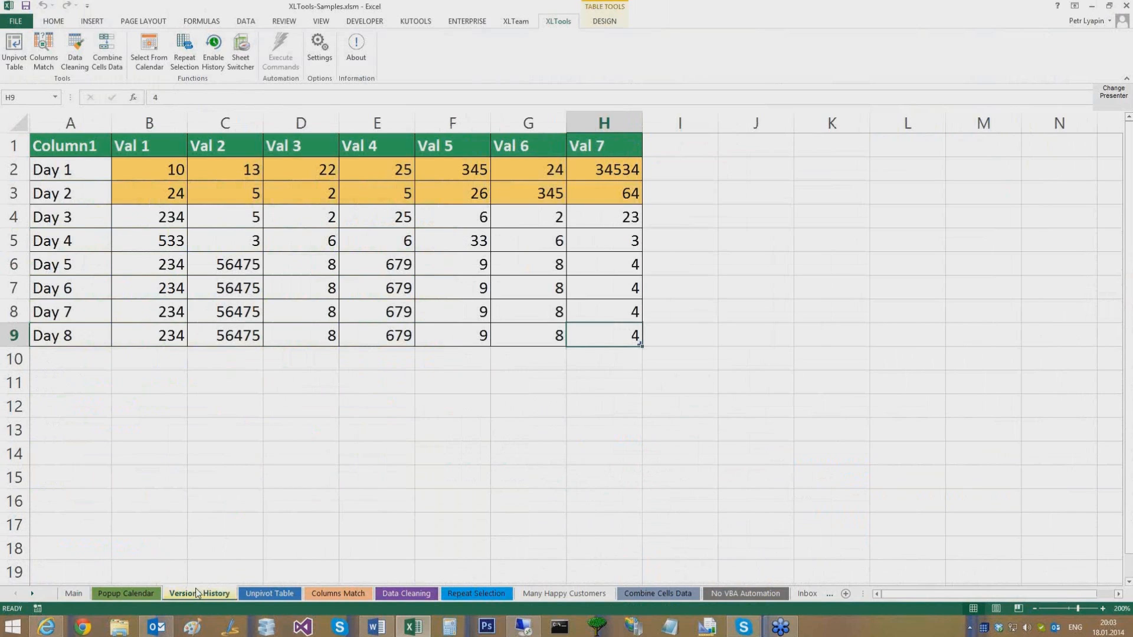
- Toggle between the Versions History and Repeat Selection sheets, and go to the Main sheet with Sheet Switcher
{"action": "key", "text": "alt+grave"}
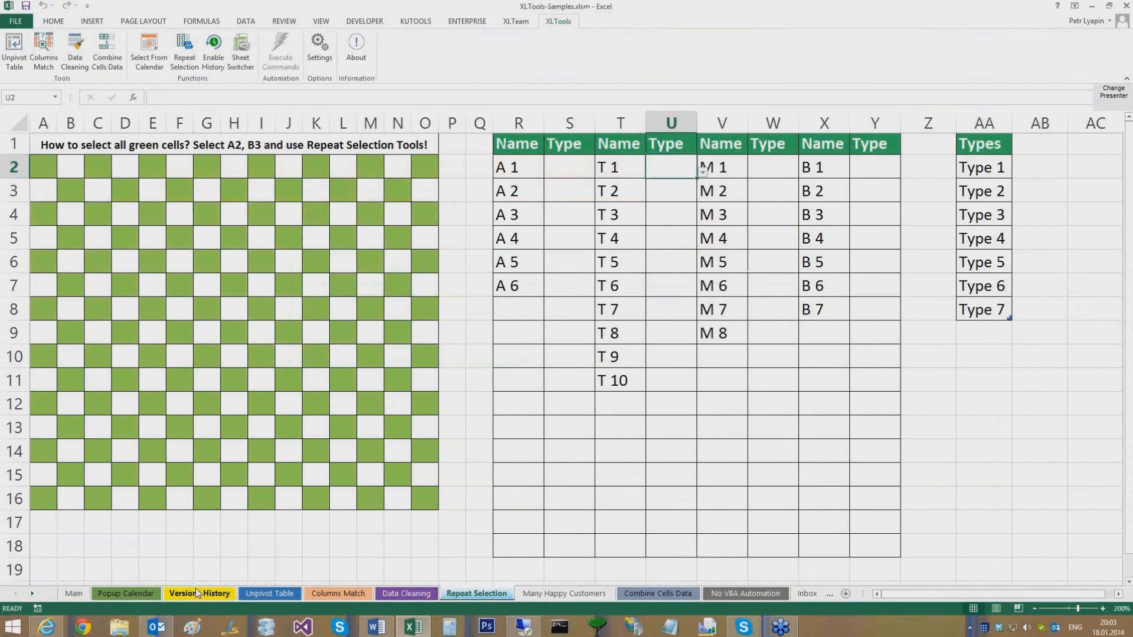
{"action": "key", "text": "alt+grave"}
{"action": "key", "text": "Left"}
{"action": "key", "text": "Right"}
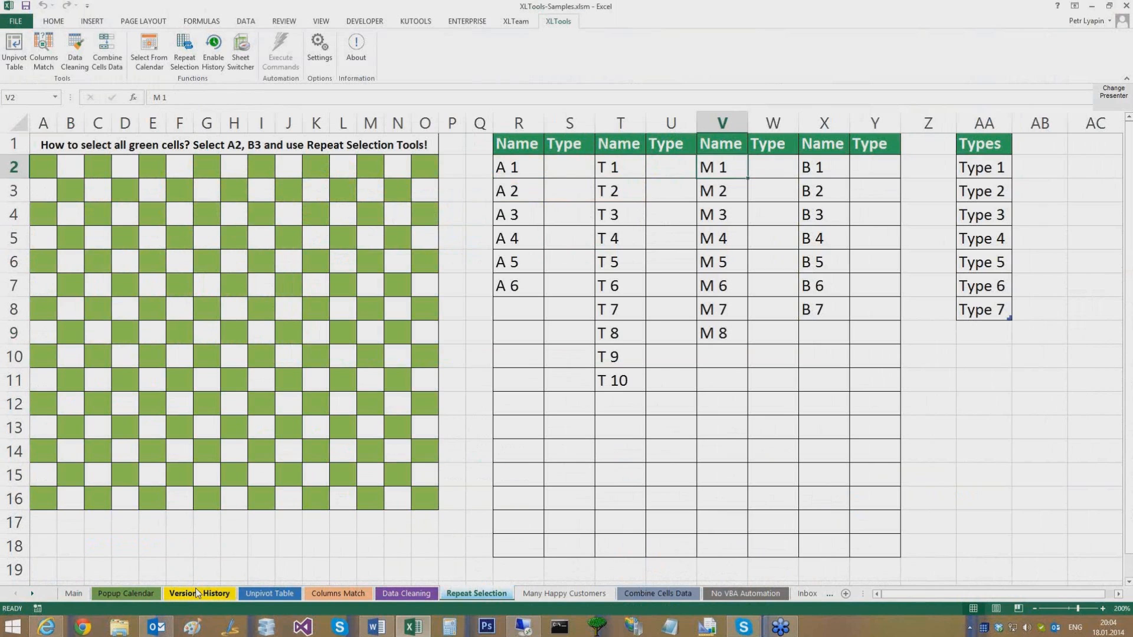
{"action": "left_click", "coordinate": [198, 593]}
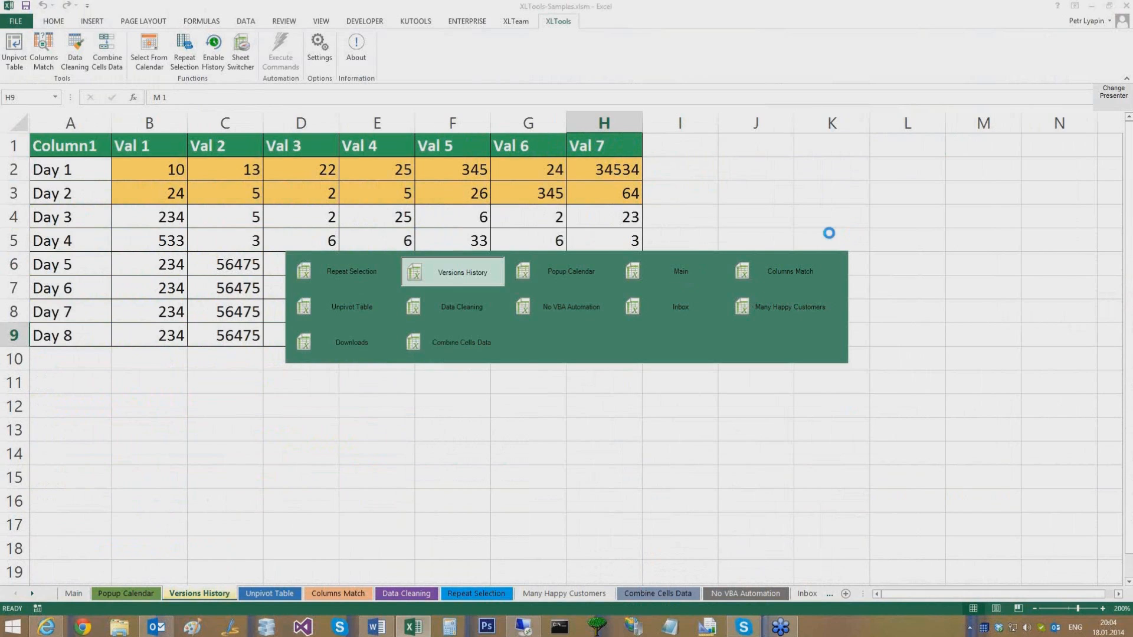
{"action": "left_click", "coordinate": [681, 272]}
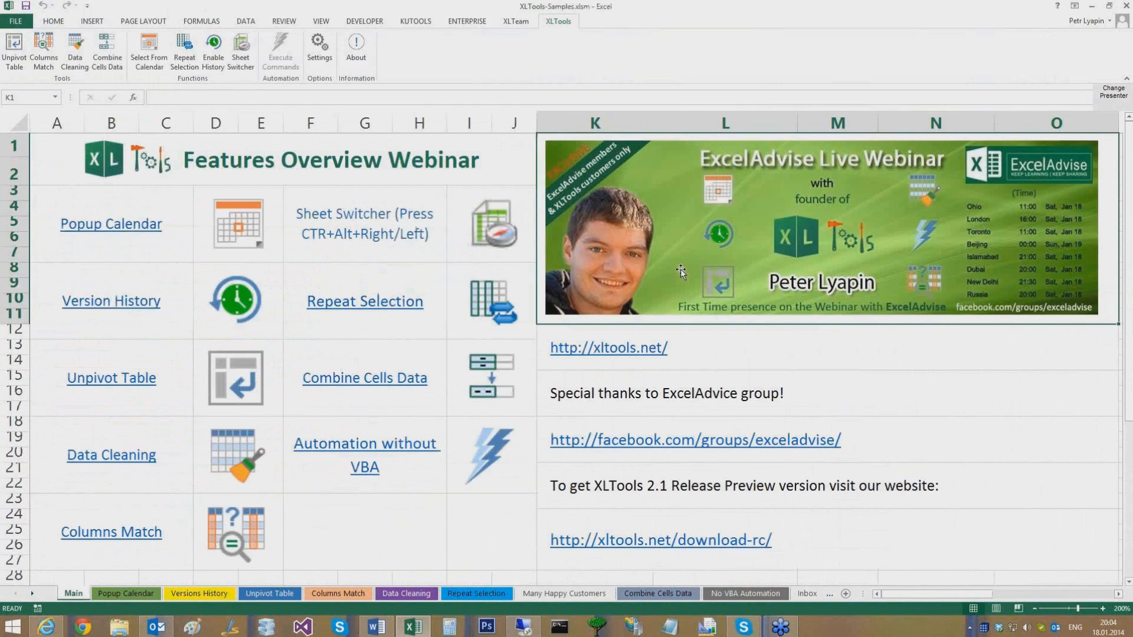
- Open the Popup Calendar sheet from its Main sheet link and set the date in B5 to 15-Nov-13 with the popup calendar
{"action": "left_click", "coordinate": [154, 229]}
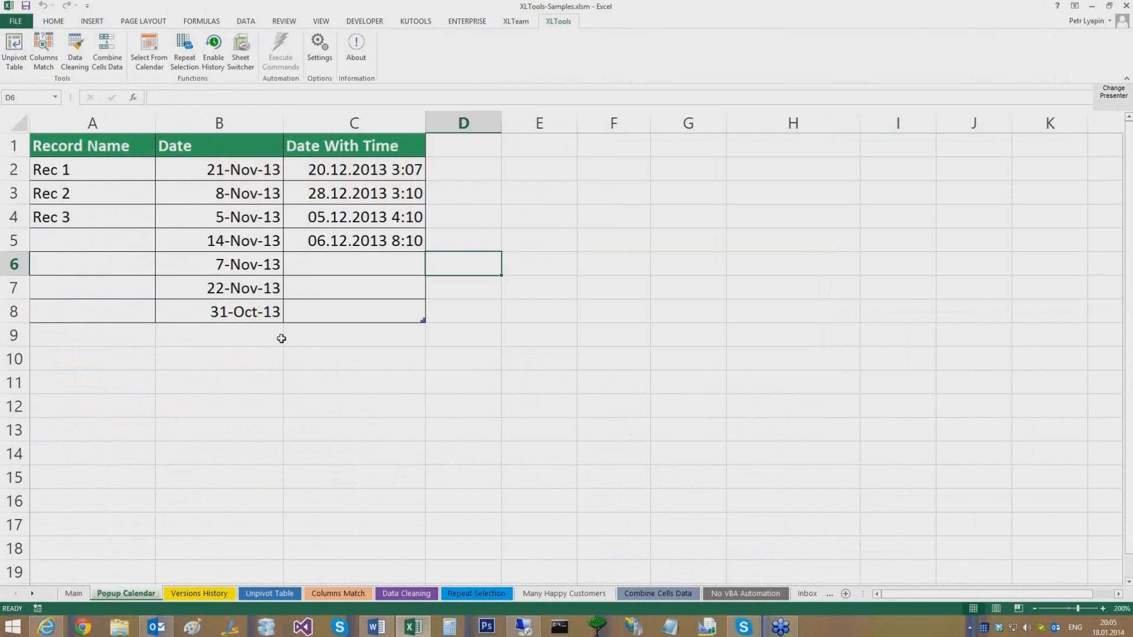
{"action": "left_click", "coordinate": [242, 244]}
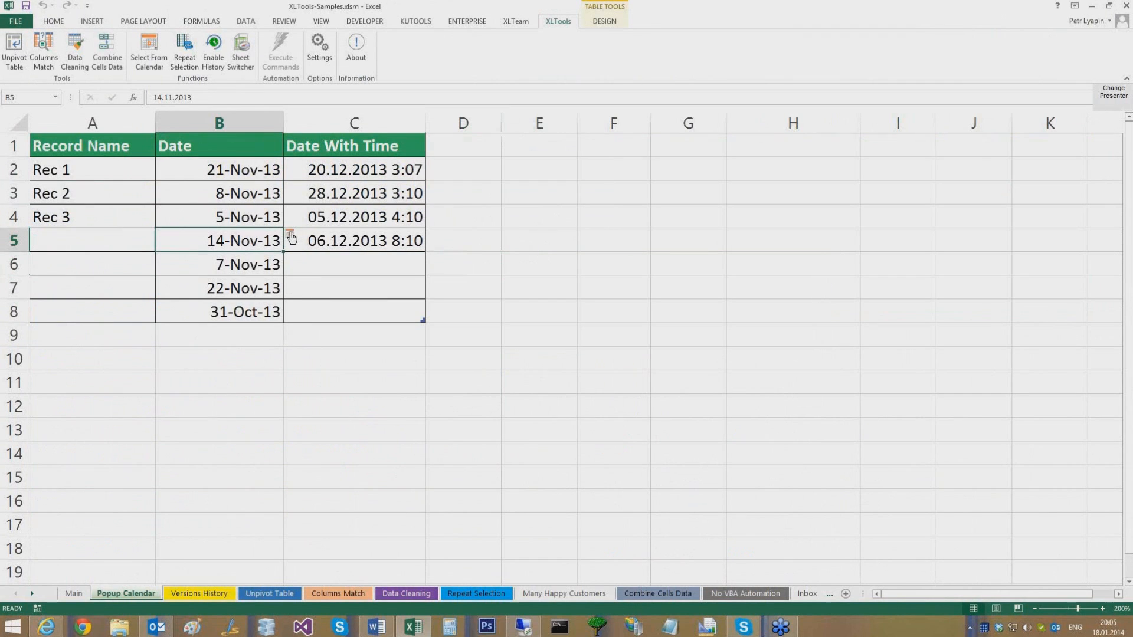
{"action": "left_click", "coordinate": [290, 236]}
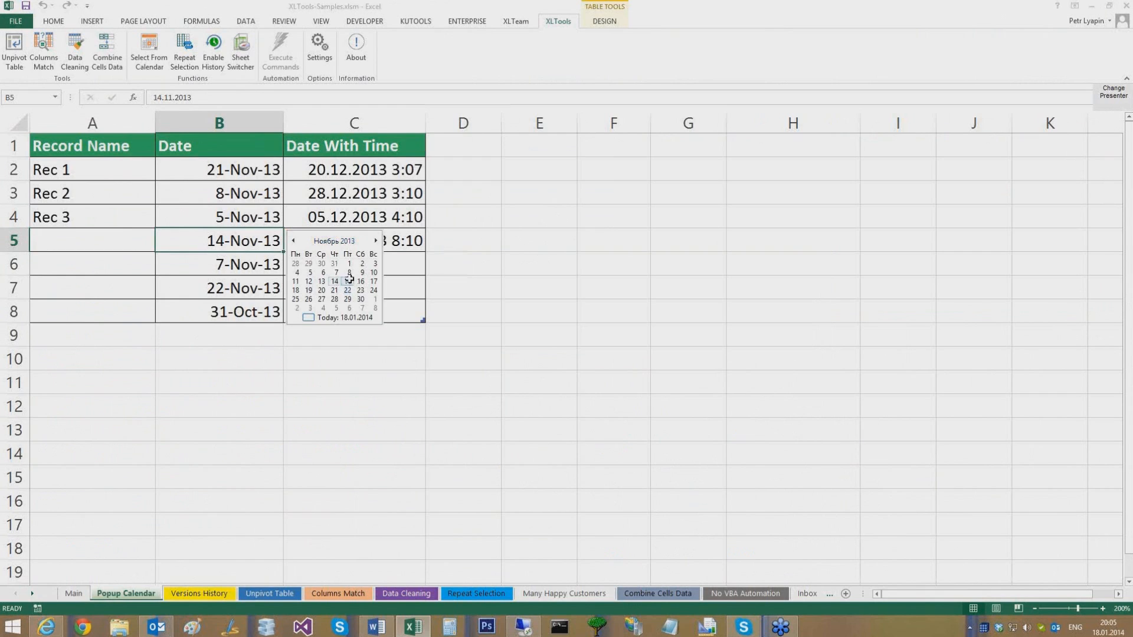
{"action": "left_click", "coordinate": [349, 278]}
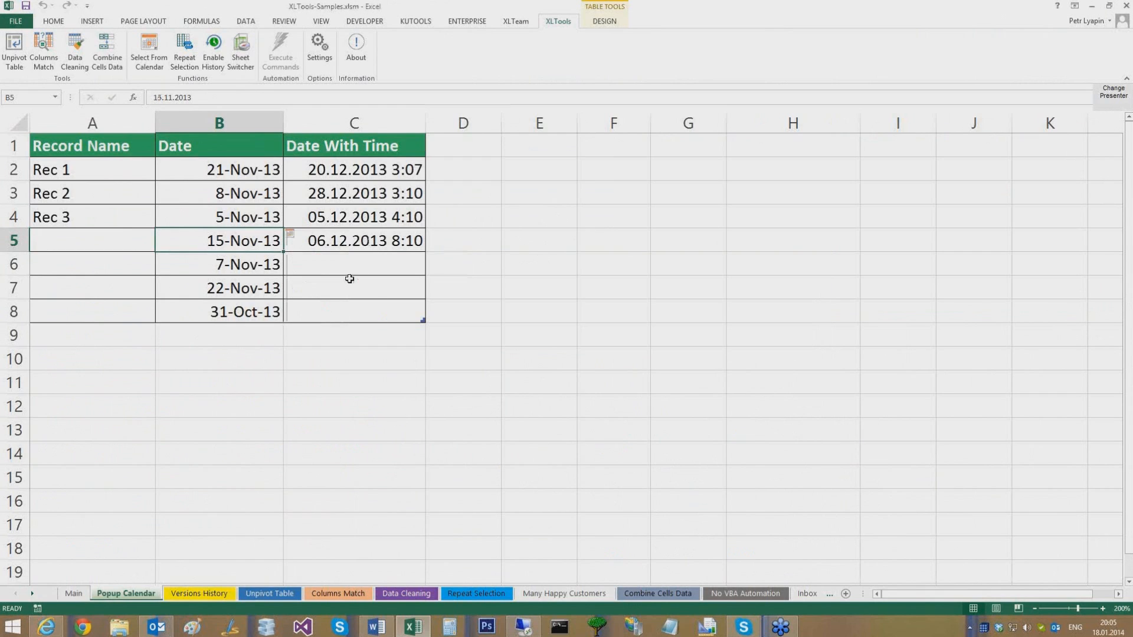
{"action": "left_click", "coordinate": [270, 263]}
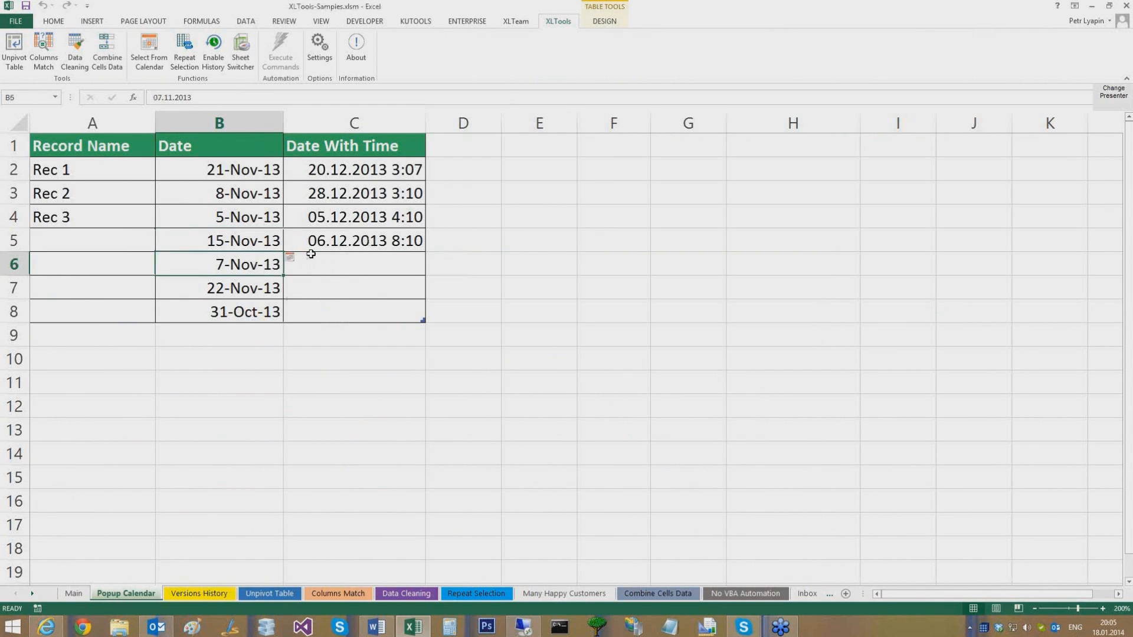
{"action": "left_click", "coordinate": [312, 257]}
{"action": "left_click", "coordinate": [242, 254]}
- Add the date 18-Oct-13 in B9, directly below the Date column's last entry, with the popup calendar
{"action": "left_click", "coordinate": [242, 328]}
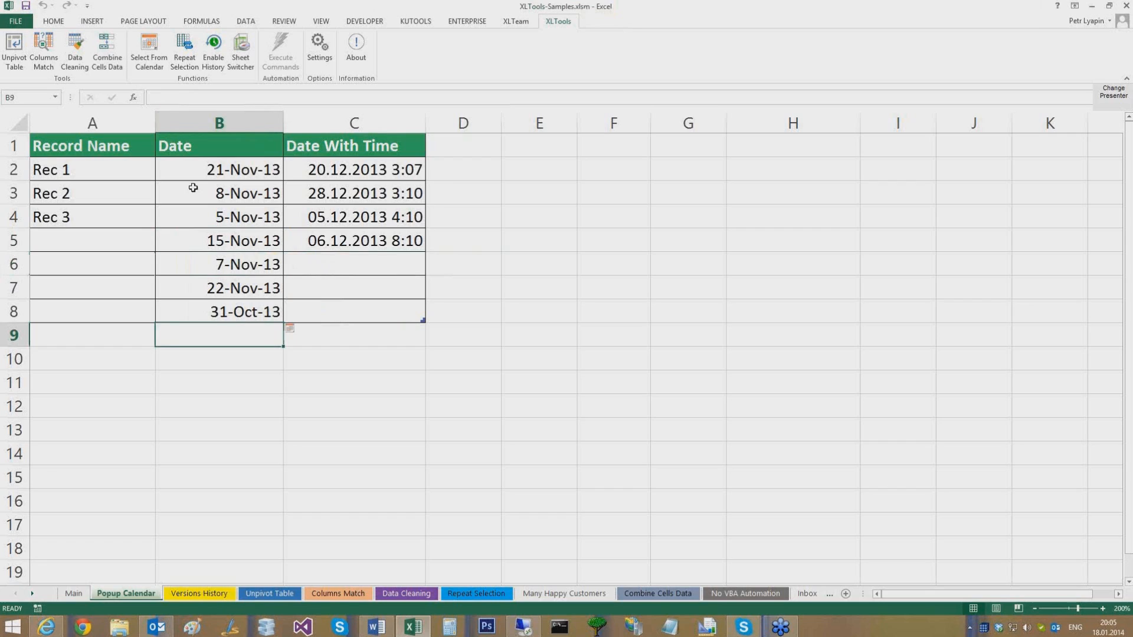
{"action": "left_click", "coordinate": [289, 332]}
{"action": "left_click", "coordinate": [344, 375]}
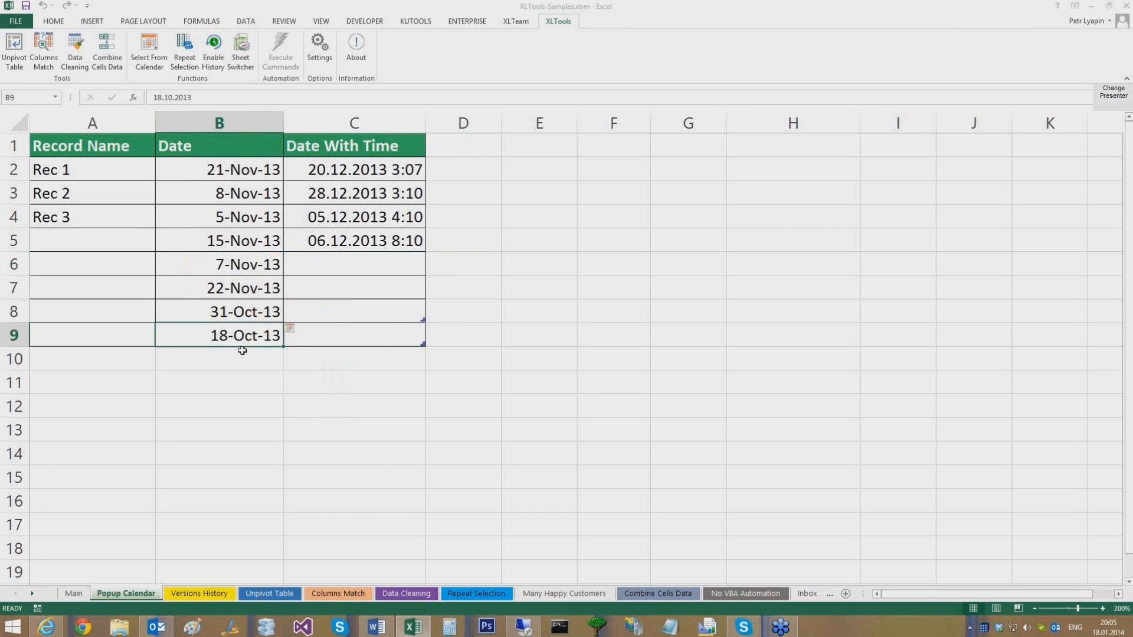
- Enter the date and time 20.12.2013 11:10 in C6 of the Date With Time column with the popup calendar
{"action": "left_click", "coordinate": [339, 260]}
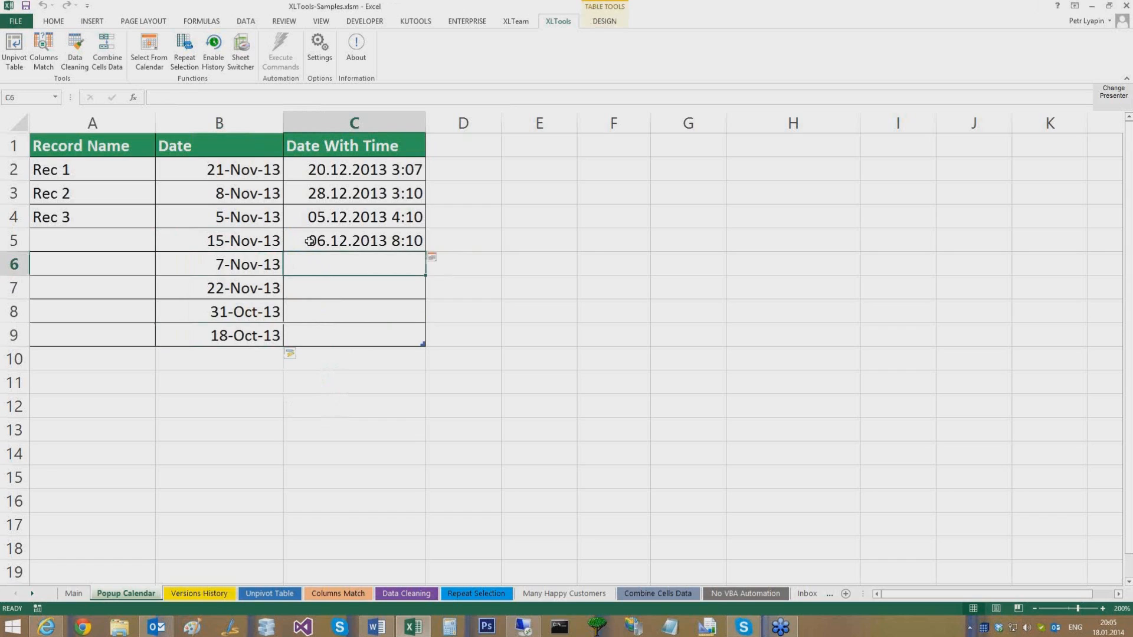
{"action": "left_click", "coordinate": [433, 265]}
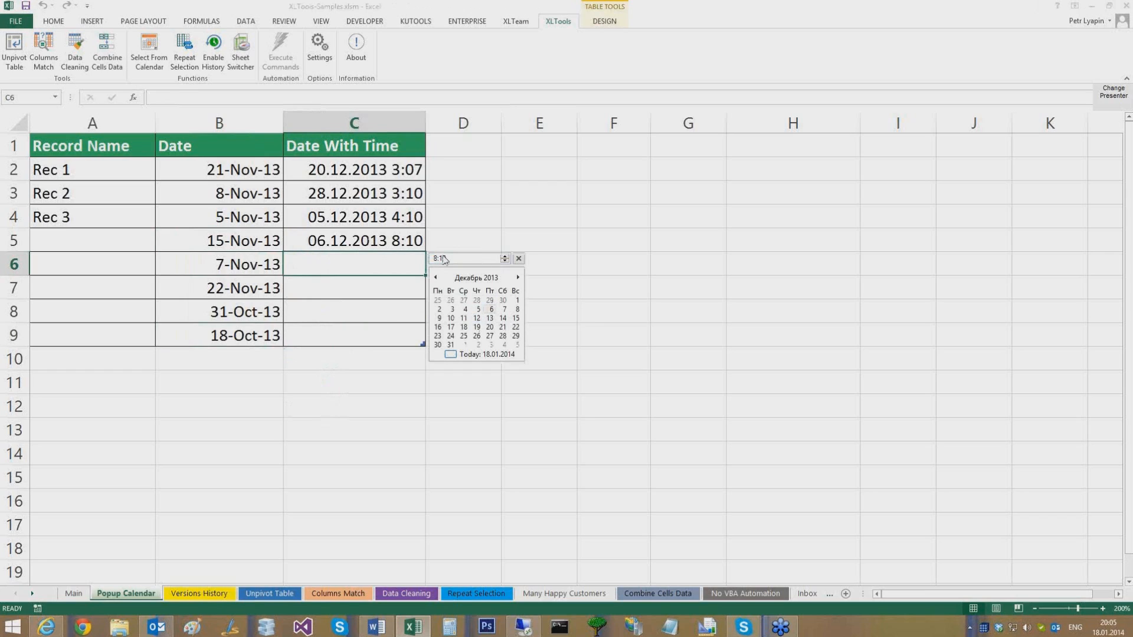
{"action": "left_click", "coordinate": [505, 257]}
{"action": "left_click", "coordinate": [505, 257]}
{"action": "left_click", "coordinate": [505, 257]}
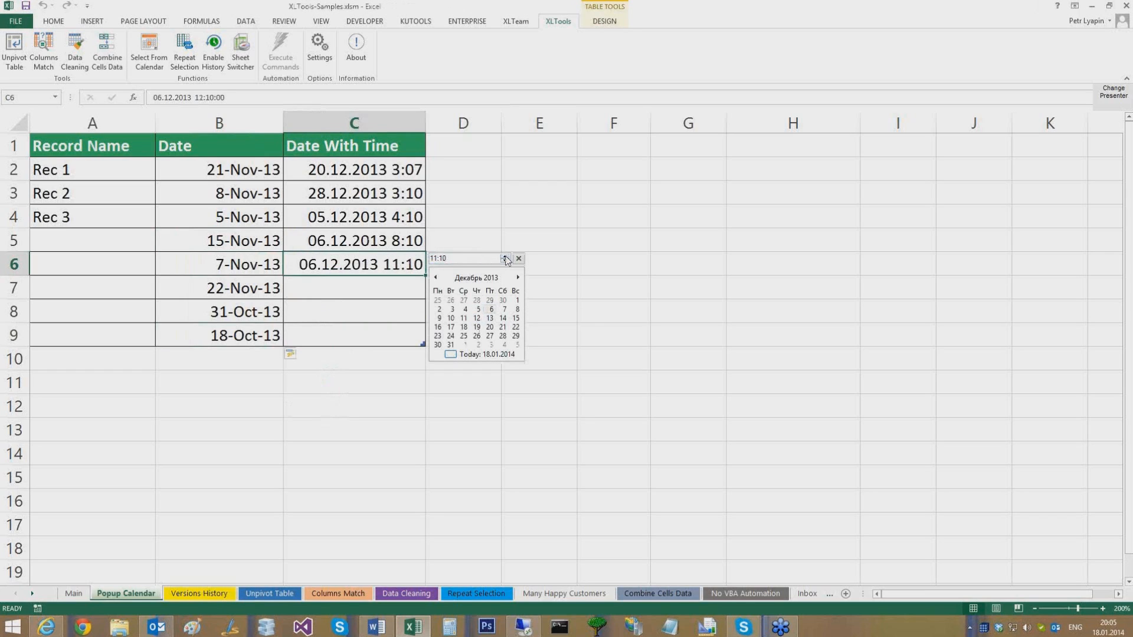
{"action": "left_click", "coordinate": [488, 326]}
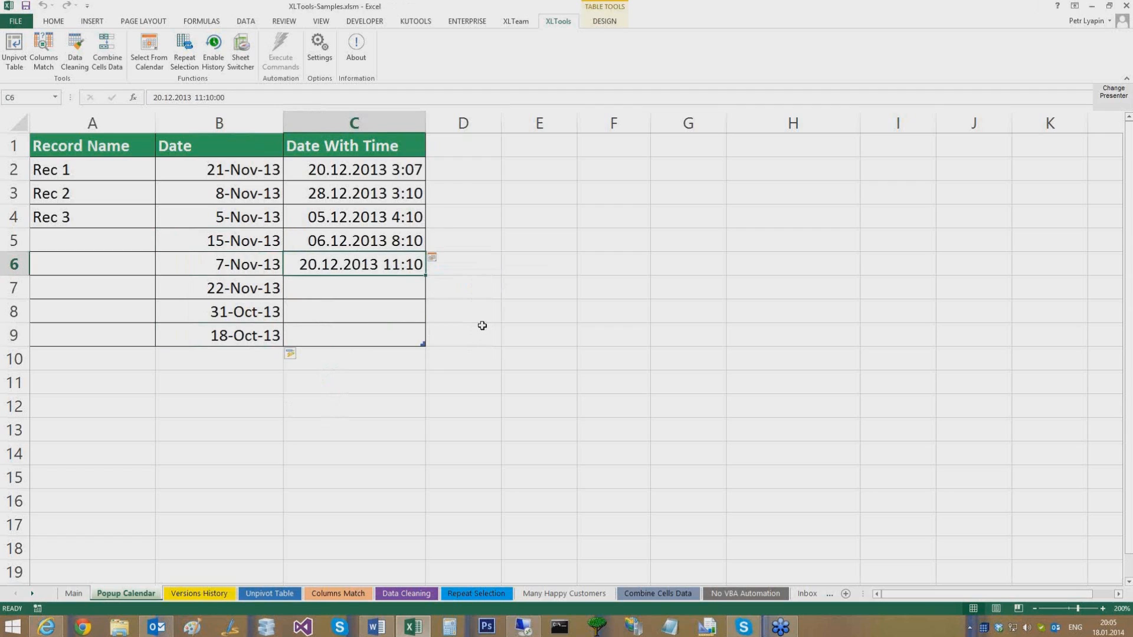
- Go to the Versions History sheet and enable XLTools version control for the workbook
{"action": "left_click", "coordinate": [207, 593]}
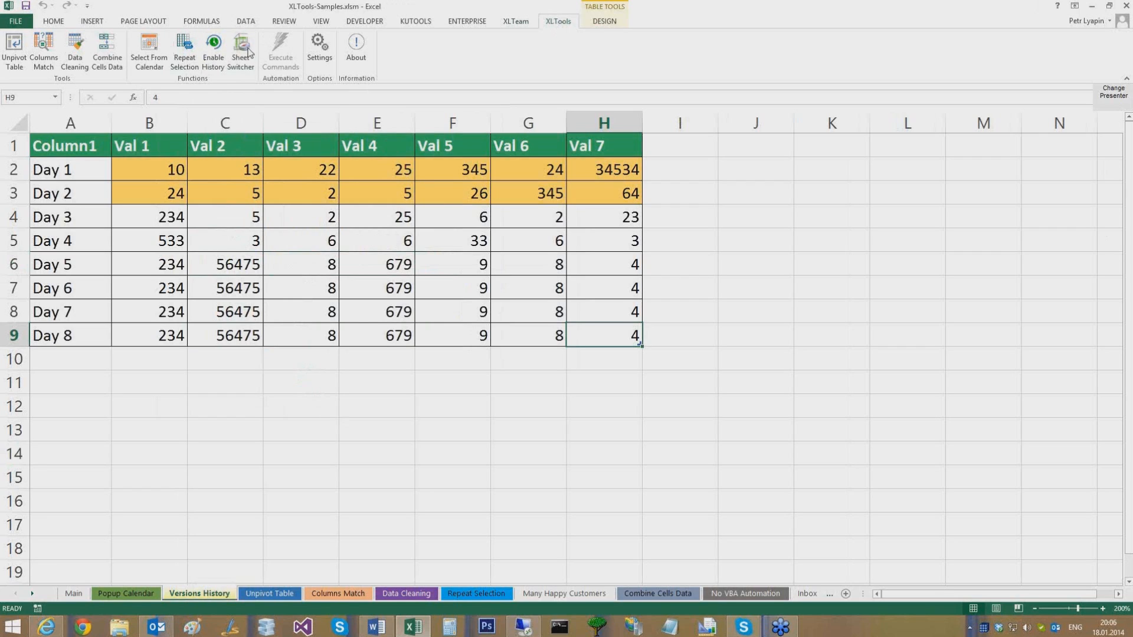
{"action": "left_click", "coordinate": [215, 60]}
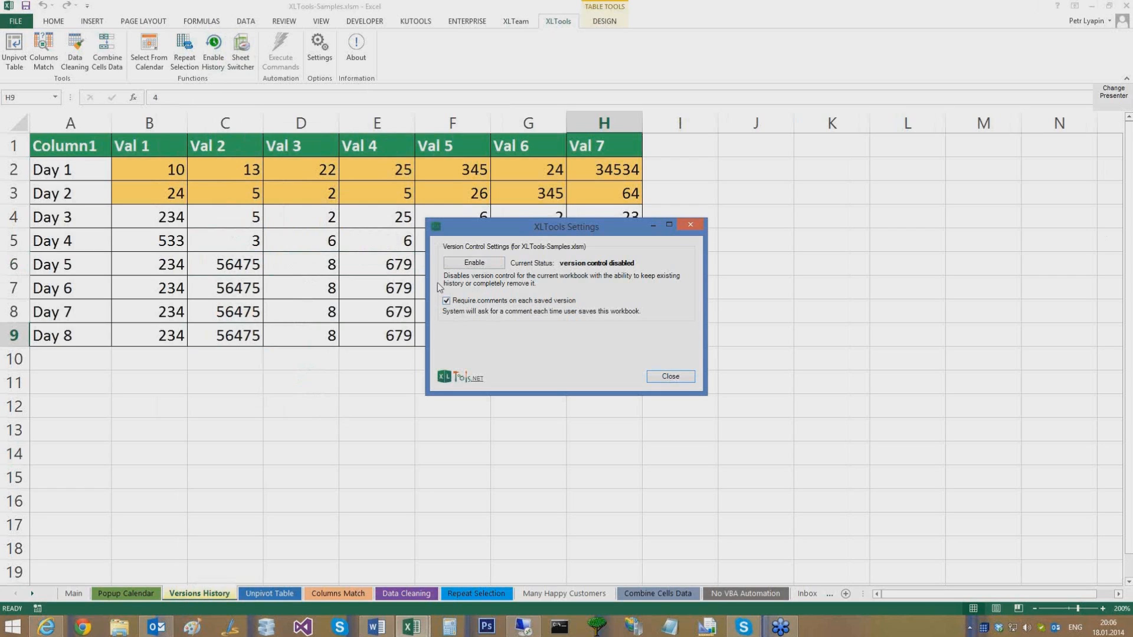
{"action": "left_click", "coordinate": [483, 263]}
{"action": "left_click", "coordinate": [679, 376]}
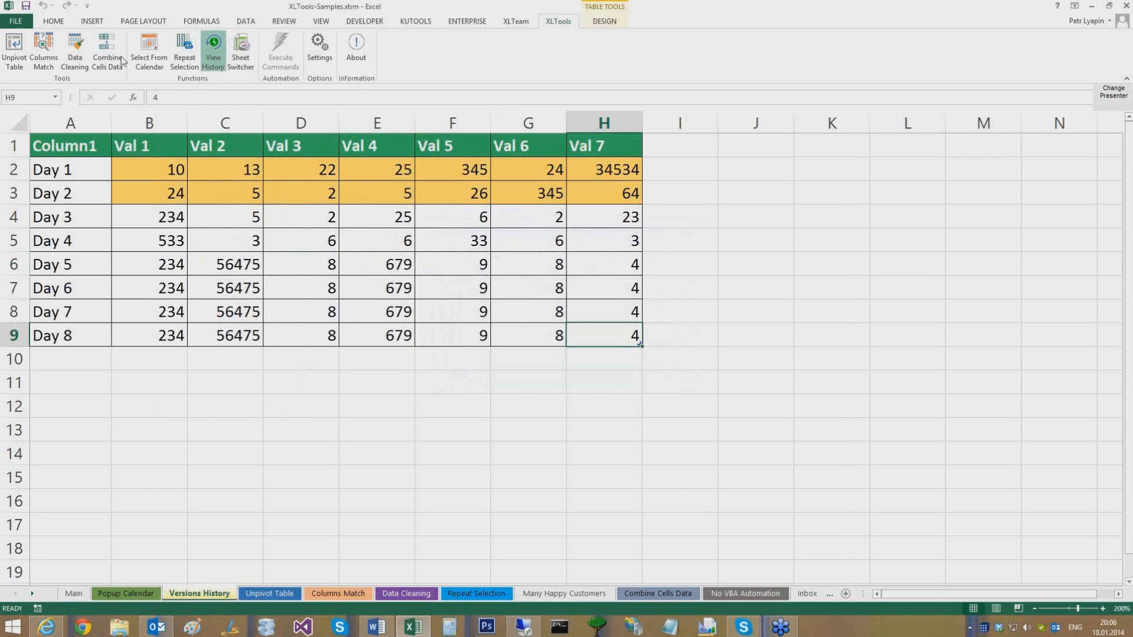
- Save the workbook with the version comment "Comments"
{"action": "left_click", "coordinate": [26, 6]}
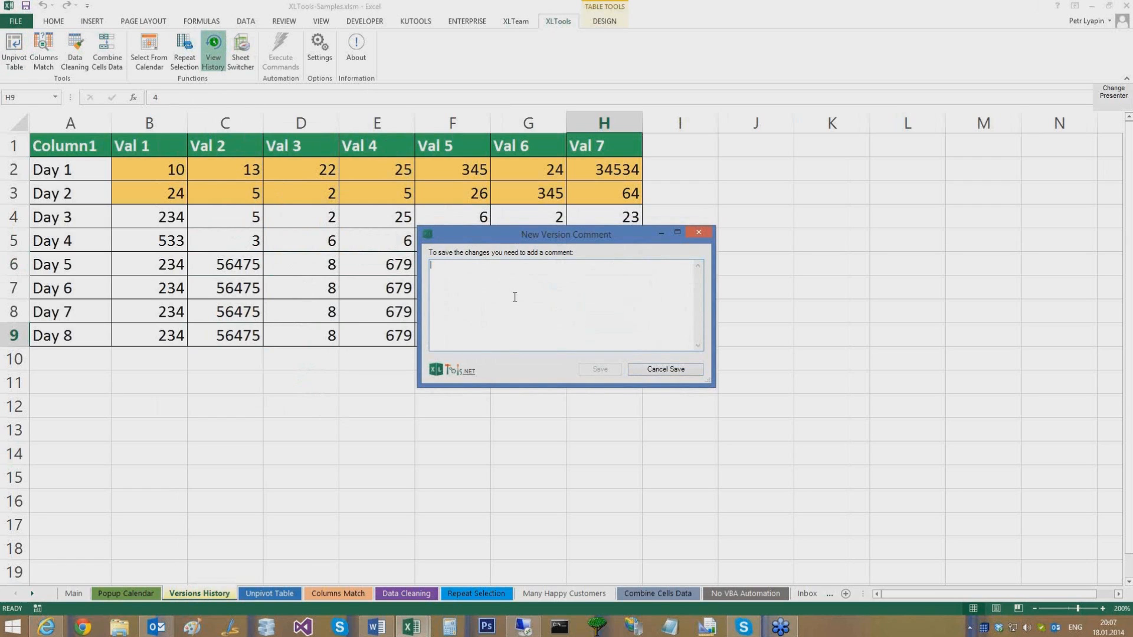
{"action": "type", "text": "Comments"}
{"action": "left_click", "coordinate": [611, 366]}
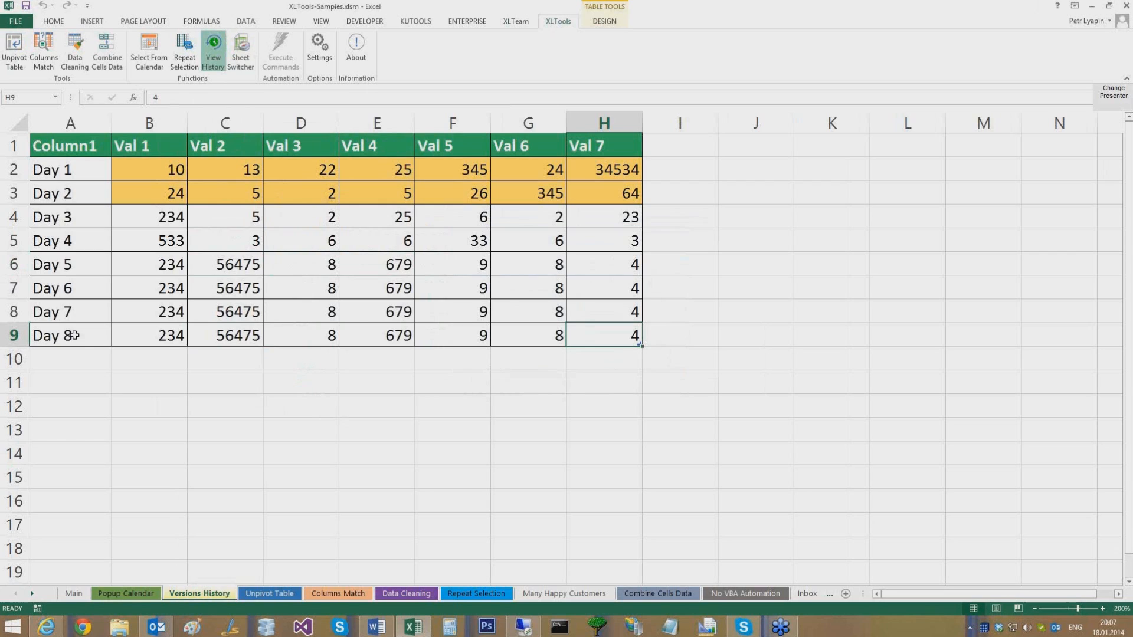
- Add a Day 9 row to the table in row 10 by filling the Day 8 row down one row
{"action": "left_click", "coordinate": [89, 335]}
{"action": "left_click", "coordinate": [616, 338], "text": "shift"}
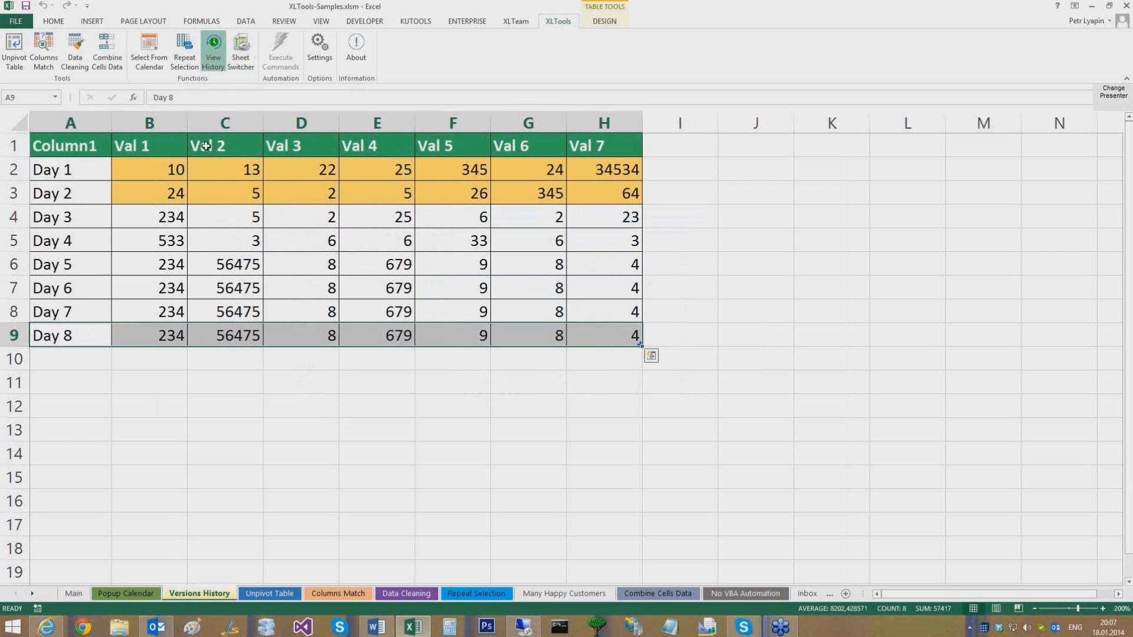
{"action": "left_click", "coordinate": [21, 165]}
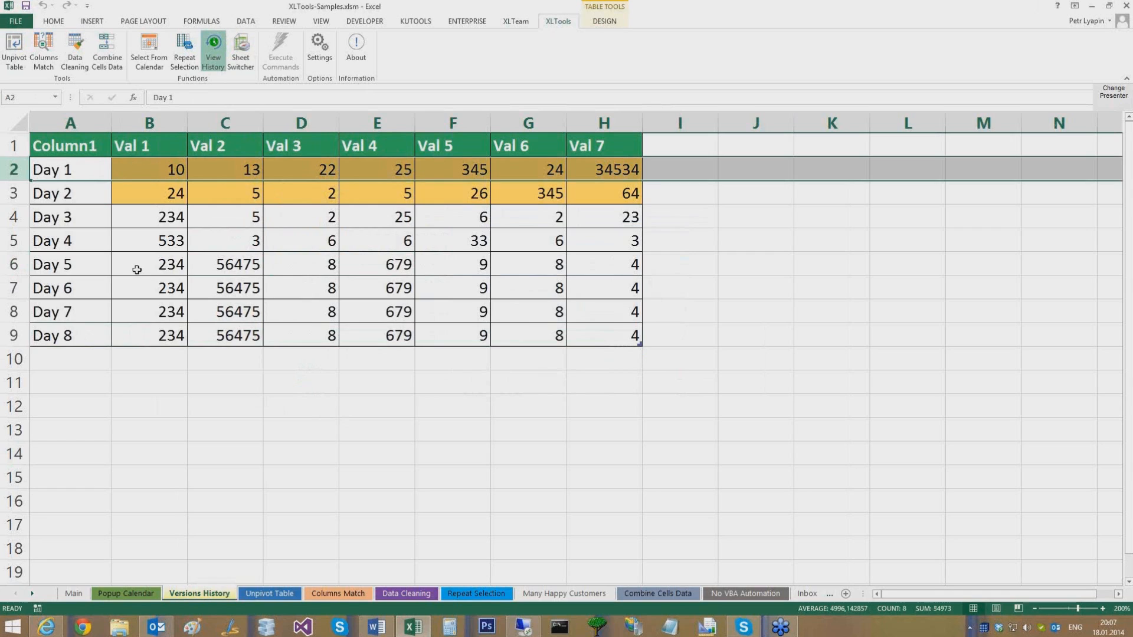
{"action": "left_click_drag", "start_coordinate": [71, 333], "coordinate": [528, 356]}
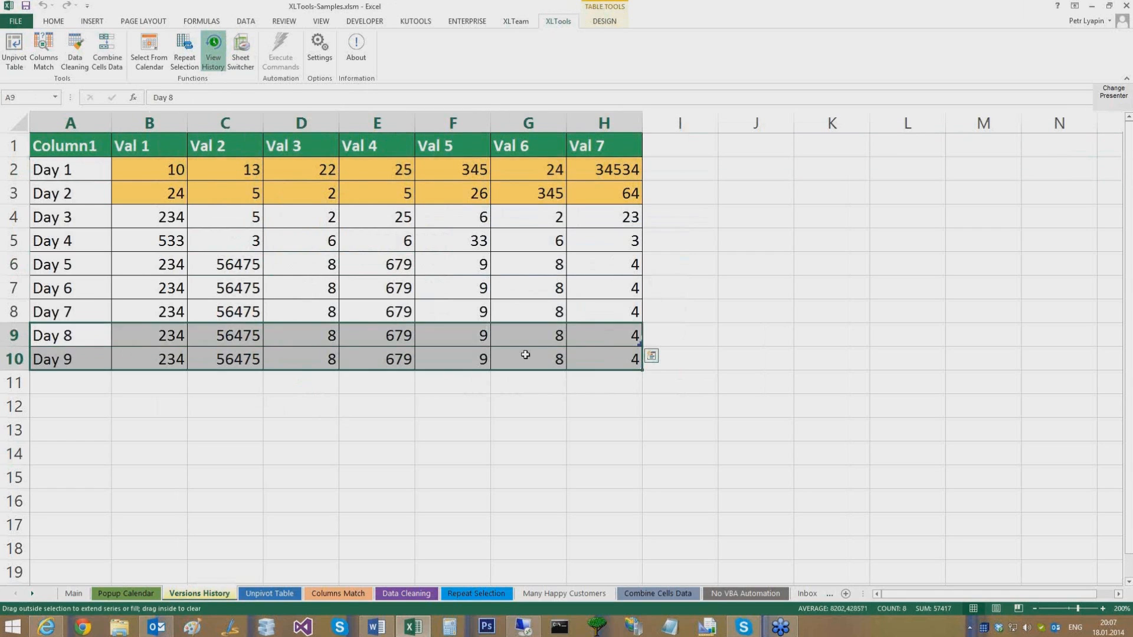
- Set the Day 9 values in the Val 6, Val 5, Val 4 and Val 3 columns to 34
{"action": "left_click", "coordinate": [529, 354]}
{"action": "type", "text": "3"}
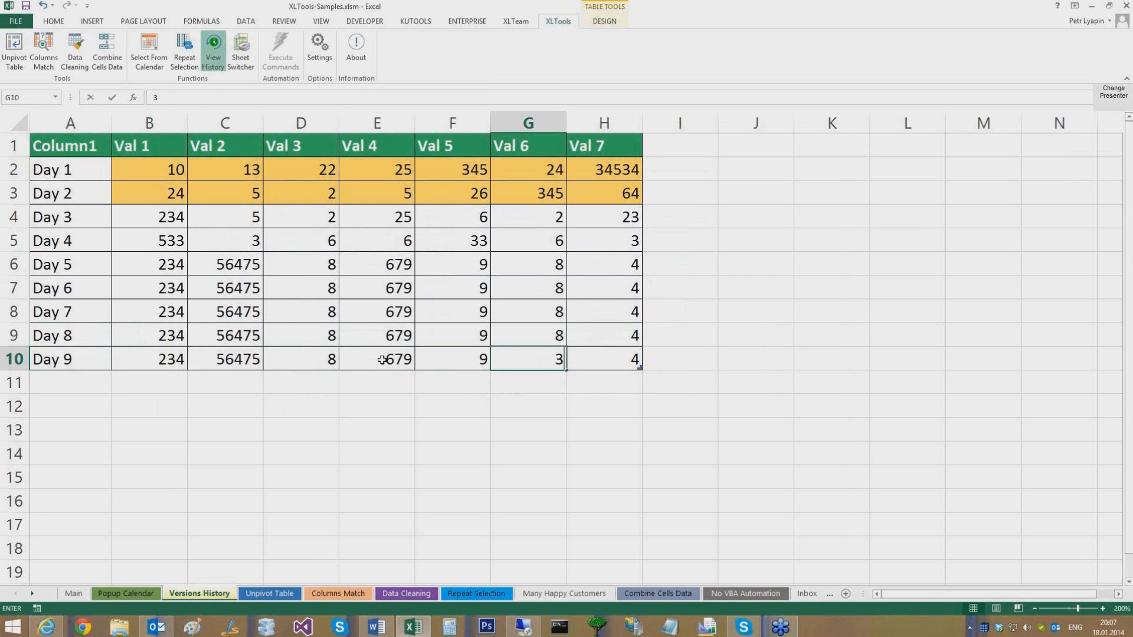
{"action": "type", "text": "4"}
{"action": "key", "text": "Left"}
{"action": "type", "text": "34"}
{"action": "key", "text": "Left"}
{"action": "type", "text": "34"}
{"action": "key", "text": "Left"}
{"action": "type", "text": "34"}
{"action": "key", "text": "Right"}
{"action": "key", "text": "Left"}
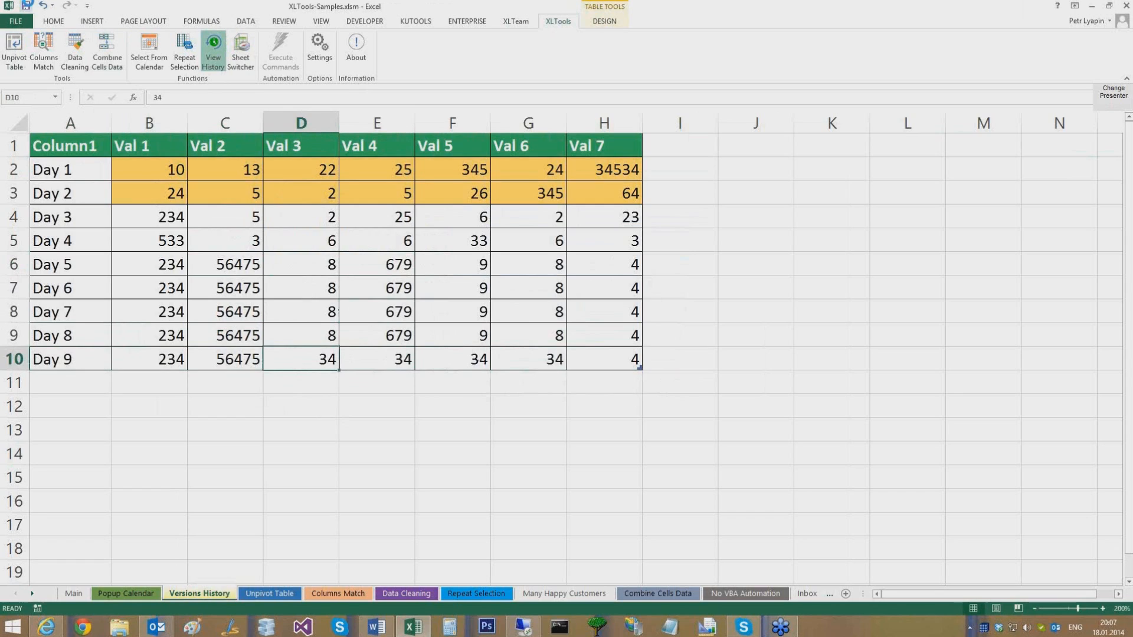
- Save the workbook with the version comment "New version"
{"action": "key", "text": "ctrl+s"}
{"action": "type", "text": "New "}
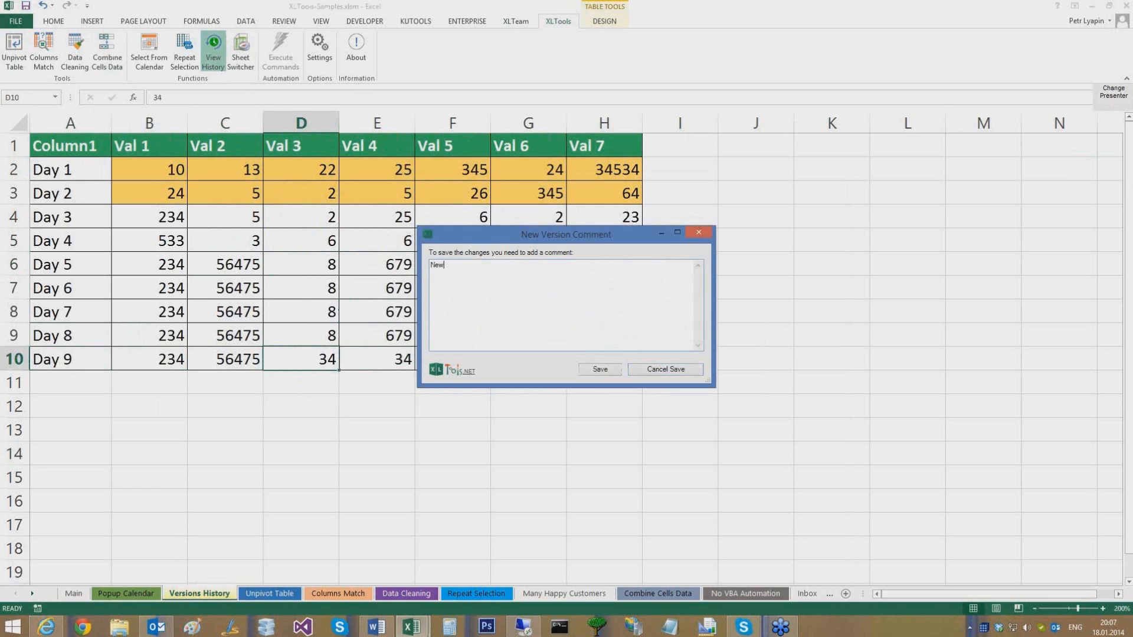
{"action": "type", "text": "version"}
{"action": "left_click", "coordinate": [600, 369]}
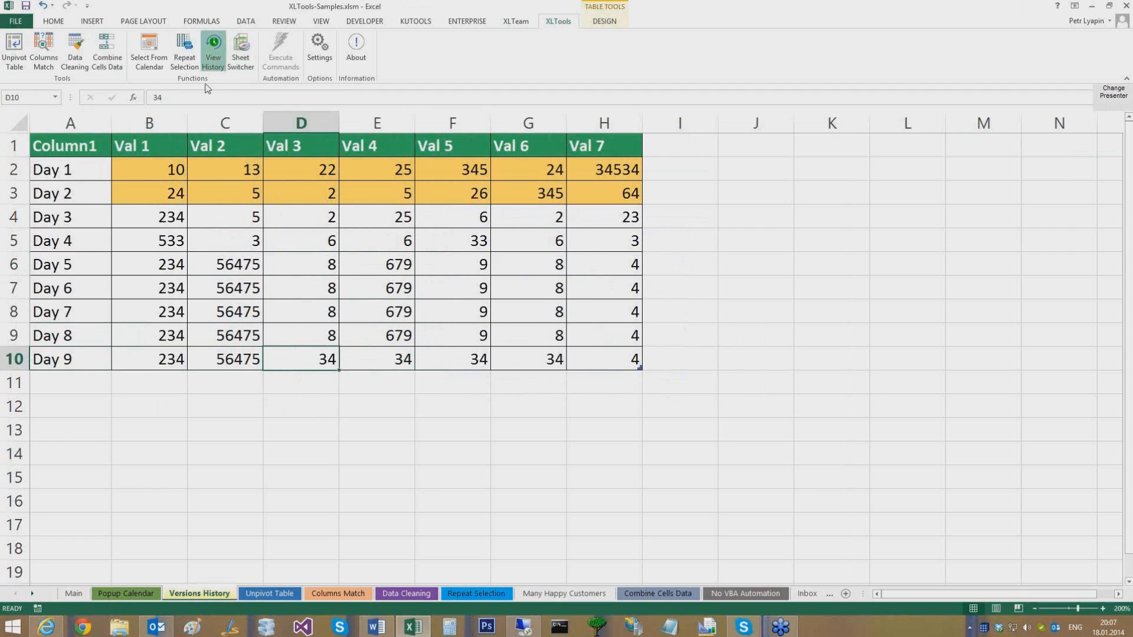
- Open the workbook's version history and show the changes to the Versions History sheet in the version commented "New version"
{"action": "left_click", "coordinate": [213, 47]}
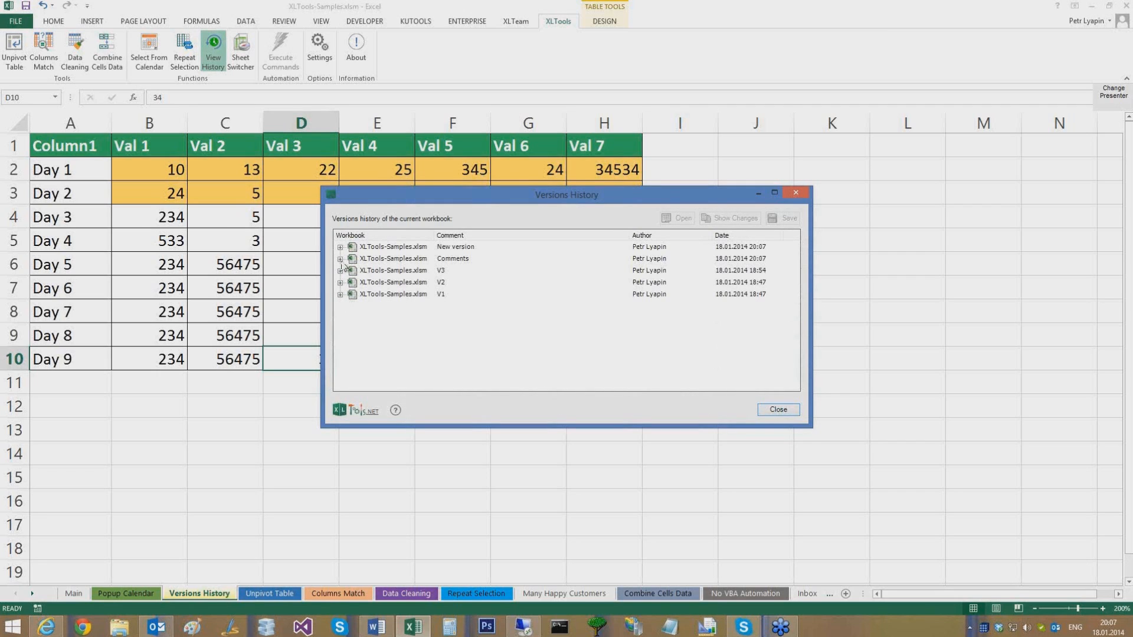
{"action": "left_click", "coordinate": [381, 260]}
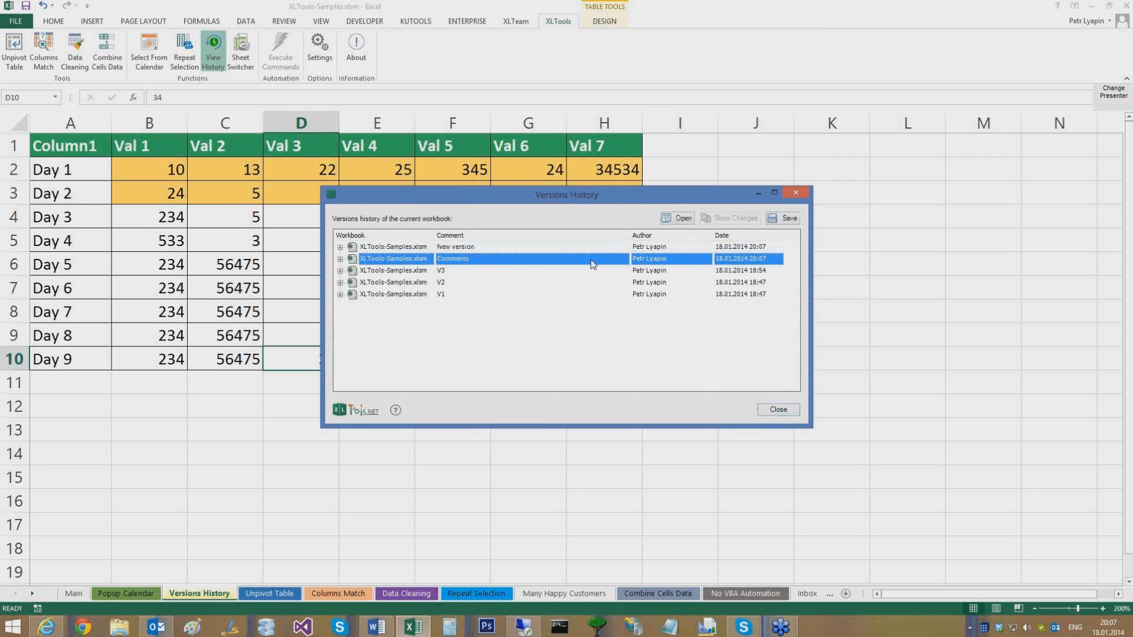
{"action": "left_click", "coordinate": [681, 219]}
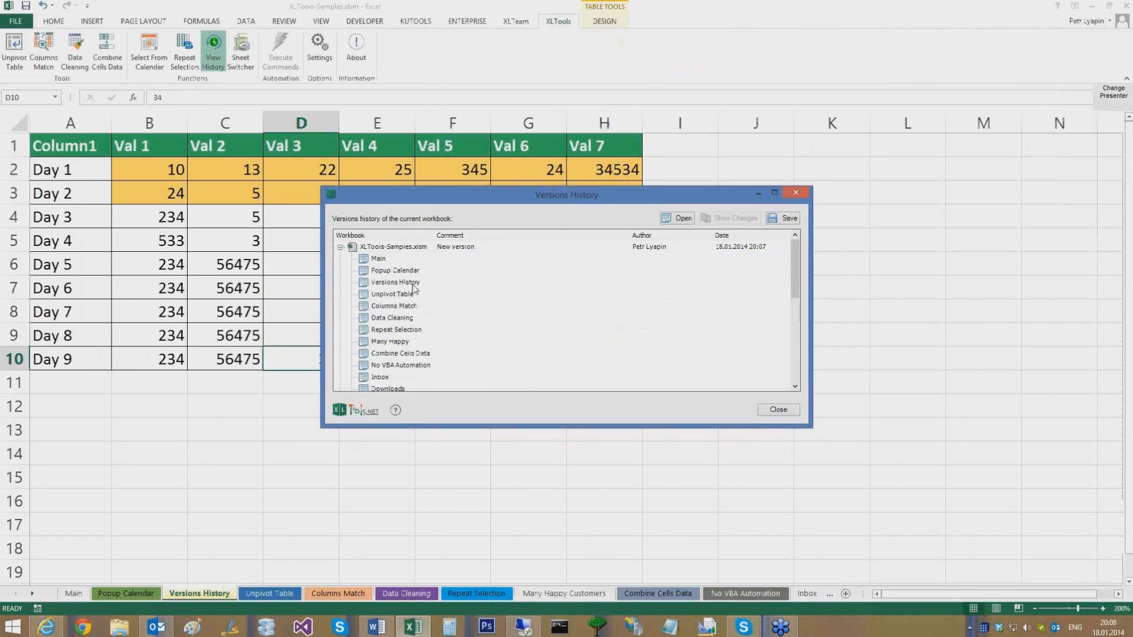
{"action": "scroll", "coordinate": [415, 289], "scroll_direction": "down", "scroll_amount": 4}
{"action": "left_click", "coordinate": [489, 293]}
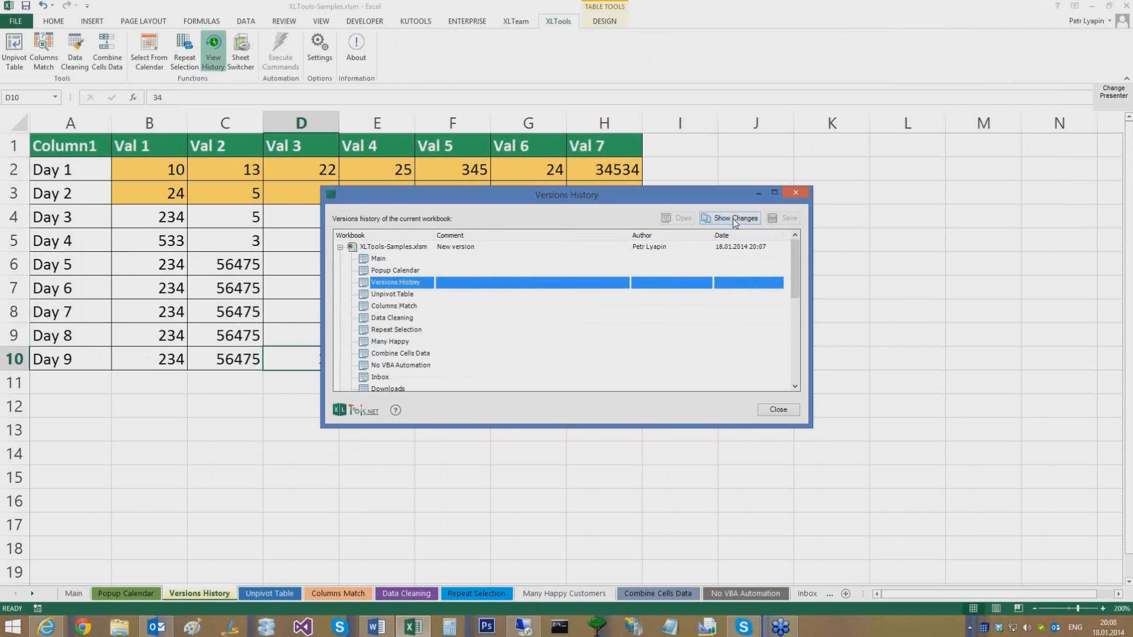
{"action": "left_click", "coordinate": [735, 222]}
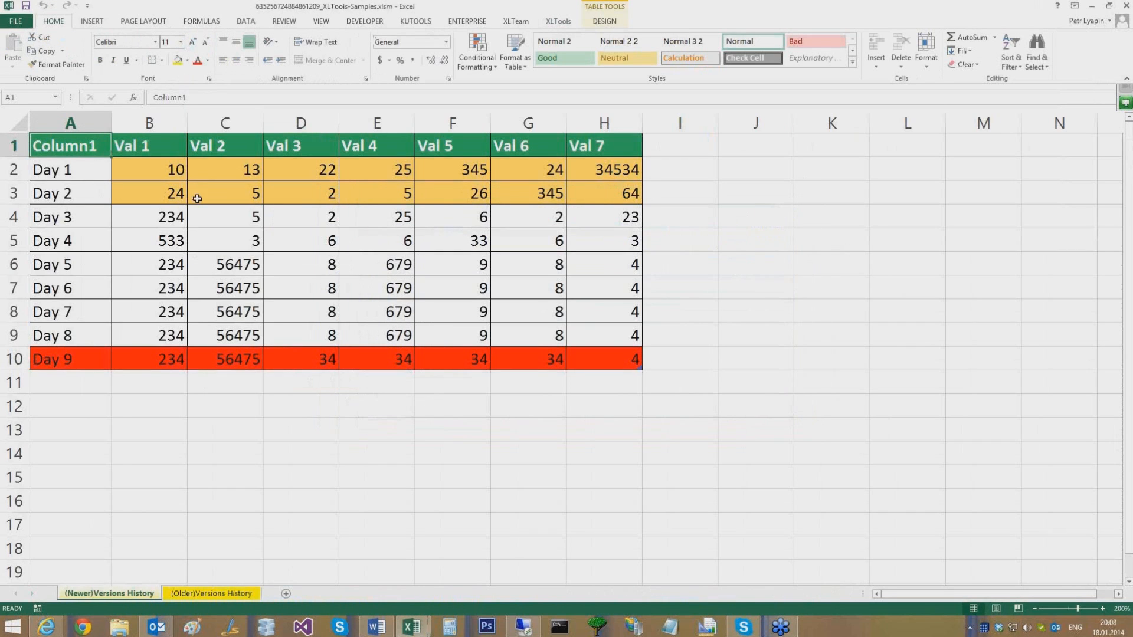
- Examine the Day 9 row and the rows above it in the comparison workbook, and close it without saving along with the version history
{"action": "left_click", "coordinate": [109, 596]}
{"action": "left_click", "coordinate": [109, 594]}
{"action": "left_click_drag", "start_coordinate": [110, 361], "coordinate": [634, 360]}
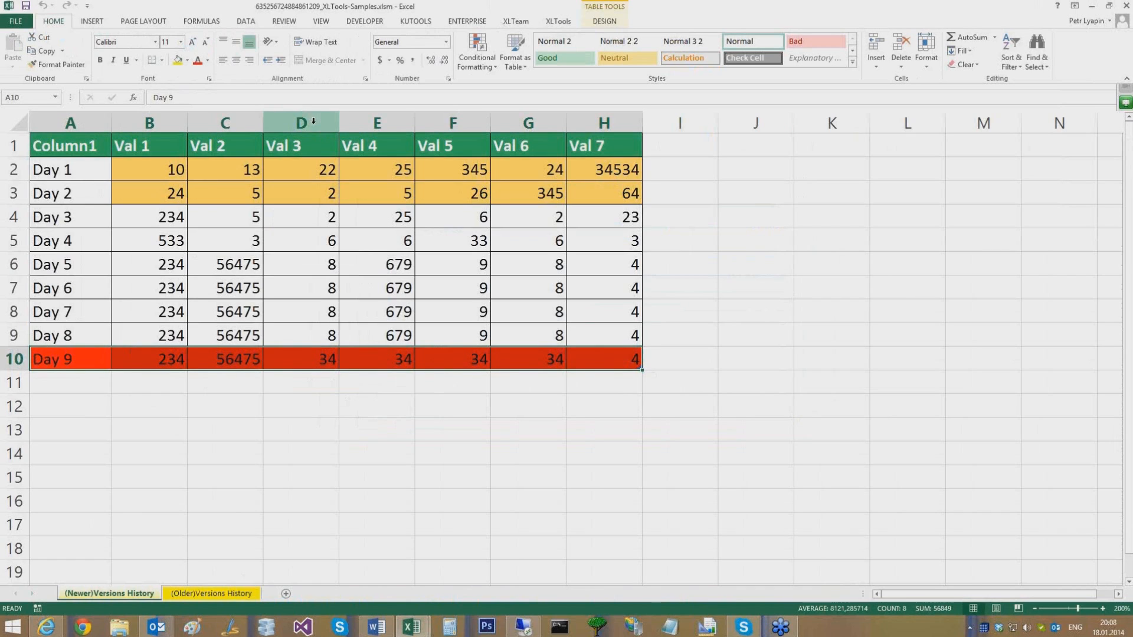
{"action": "left_click_drag", "start_coordinate": [82, 135], "coordinate": [610, 294]}
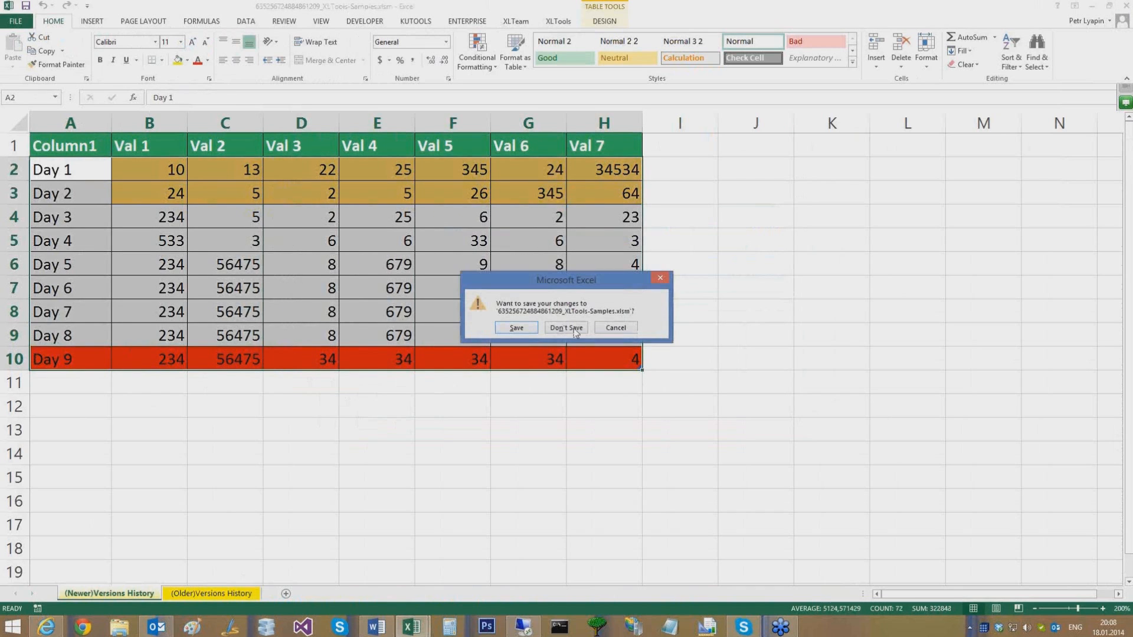
{"action": "left_click", "coordinate": [566, 327]}
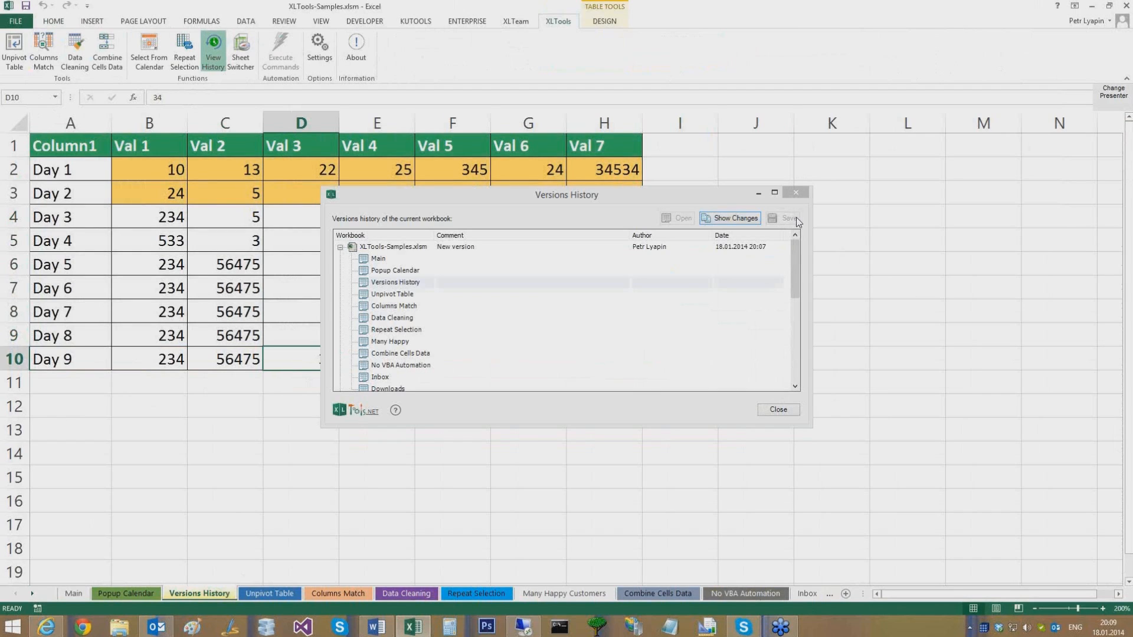
{"action": "left_click", "coordinate": [794, 197]}
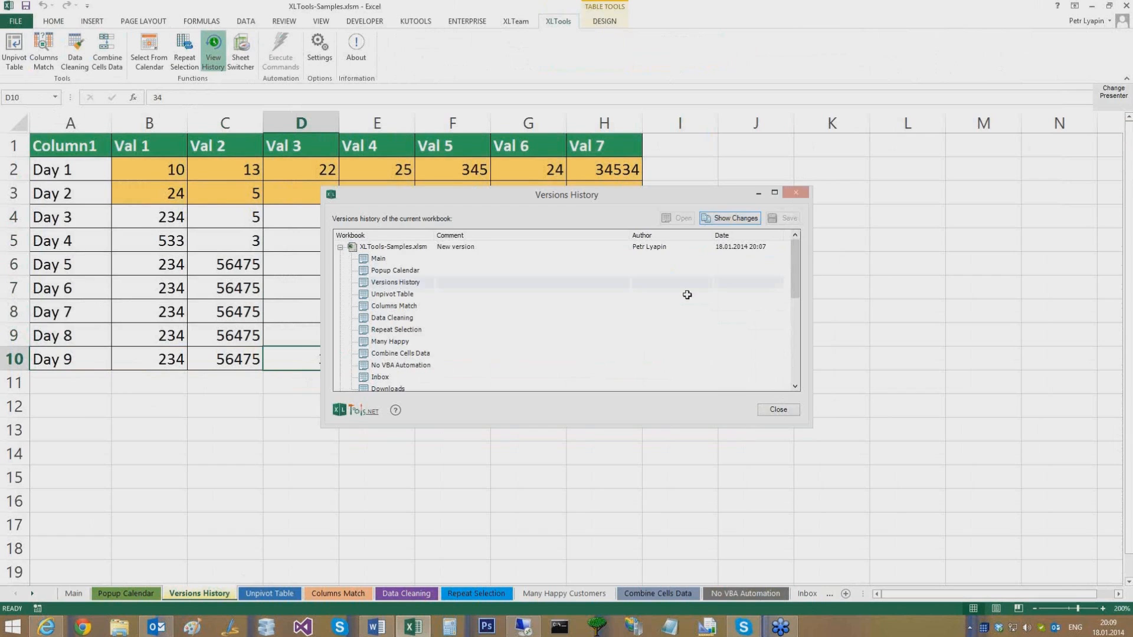
- Go to the Repeat Selection sheet and examine the green cell pattern, the empty Type columns and the Types list
{"action": "left_click", "coordinate": [469, 594]}
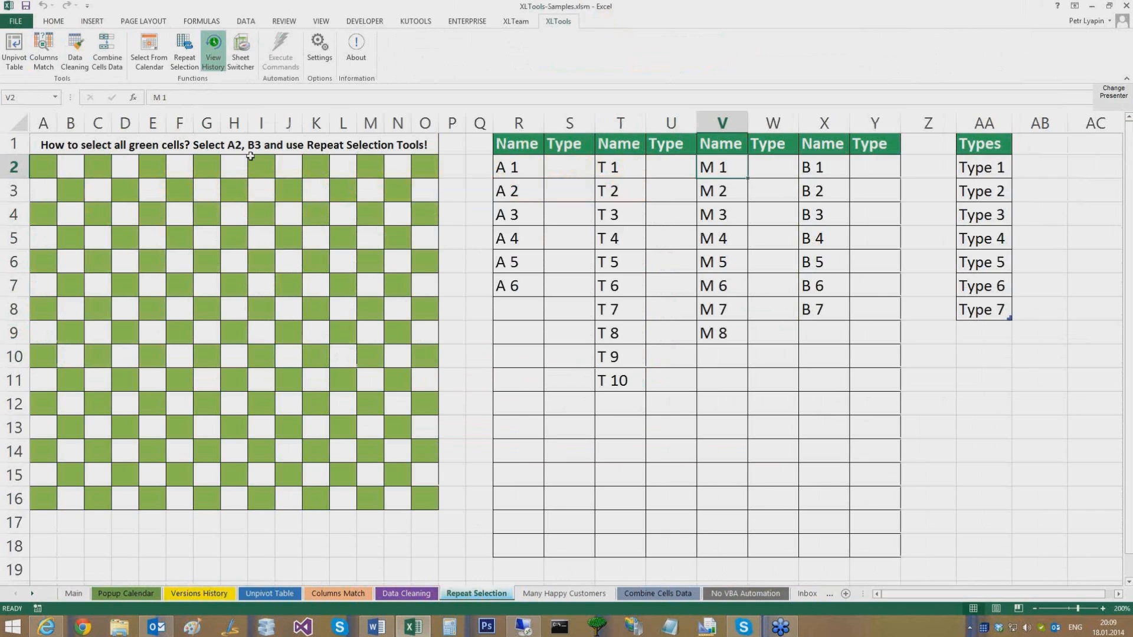
{"action": "left_click", "coordinate": [65, 185]}
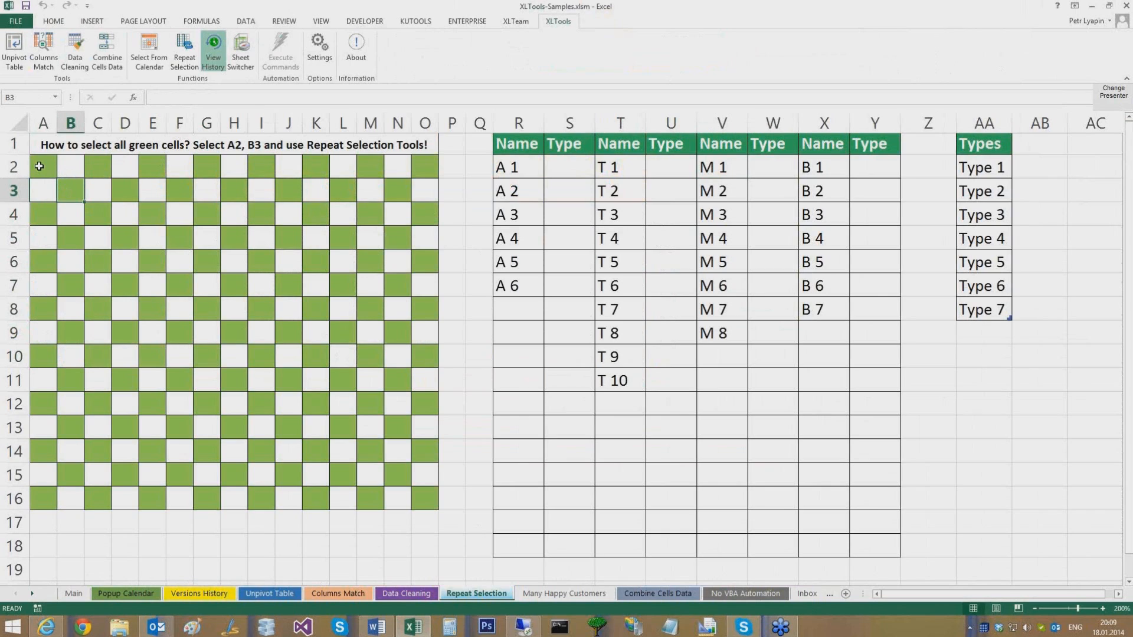
{"action": "left_click", "coordinate": [39, 166]}
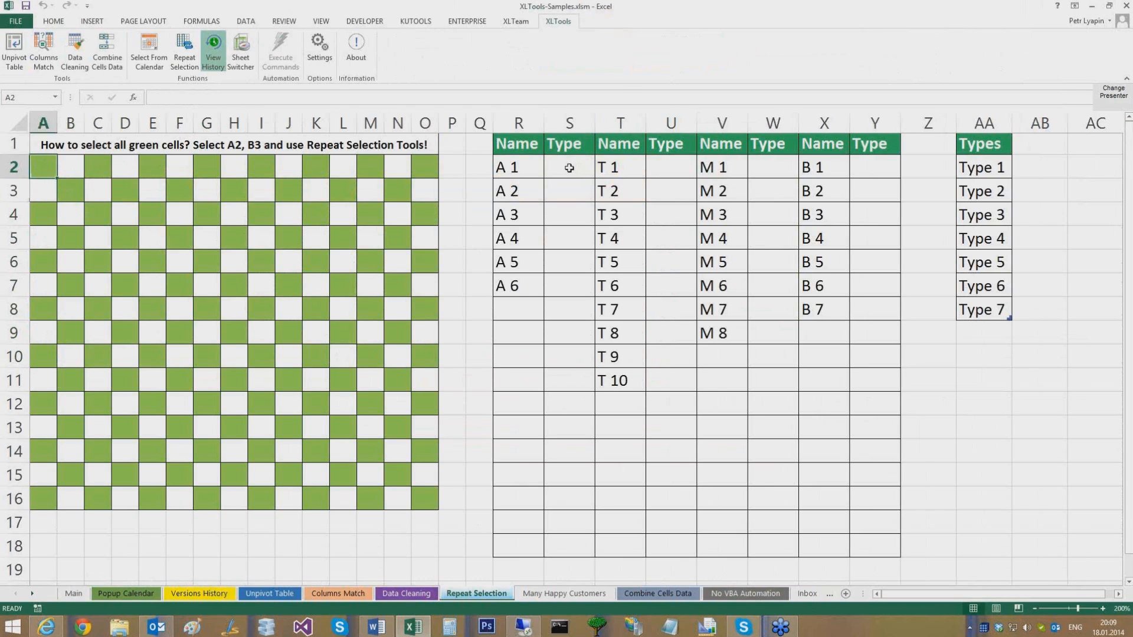
{"action": "left_click_drag", "start_coordinate": [570, 167], "coordinate": [570, 546]}
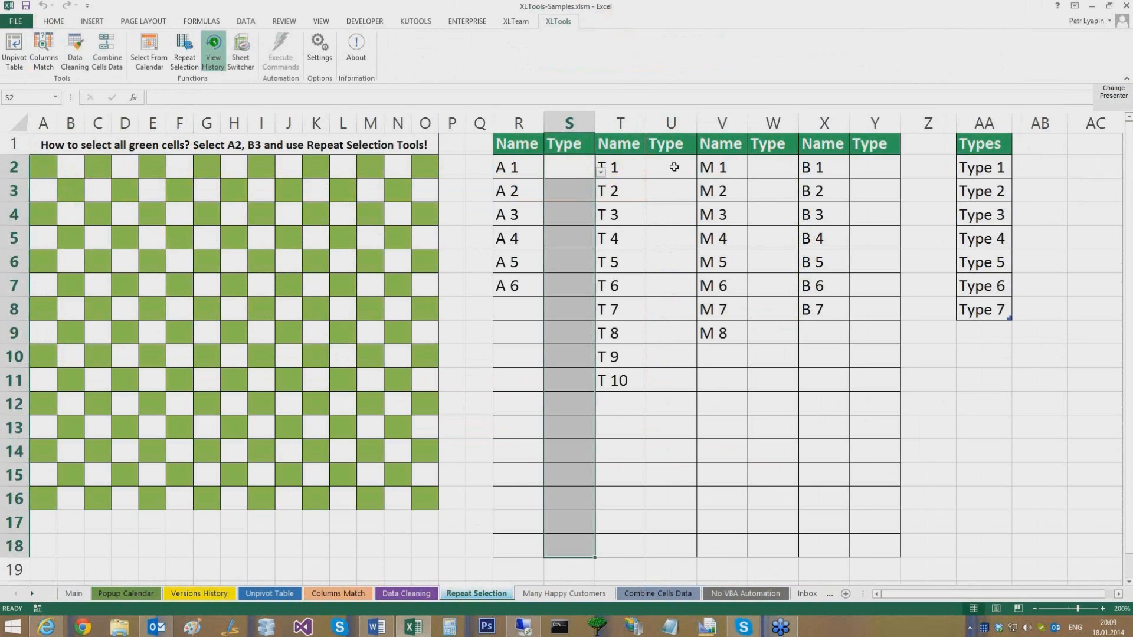
{"action": "left_click_drag", "start_coordinate": [674, 167], "coordinate": [673, 546]}
{"action": "mouse_move", "coordinate": [574, 161]}
{"action": "left_mouse_down"}
{"action": "mouse_move", "coordinate": [568, 197]}
{"action": "mouse_move", "coordinate": [570, 162]}
{"action": "left_mouse_up"}
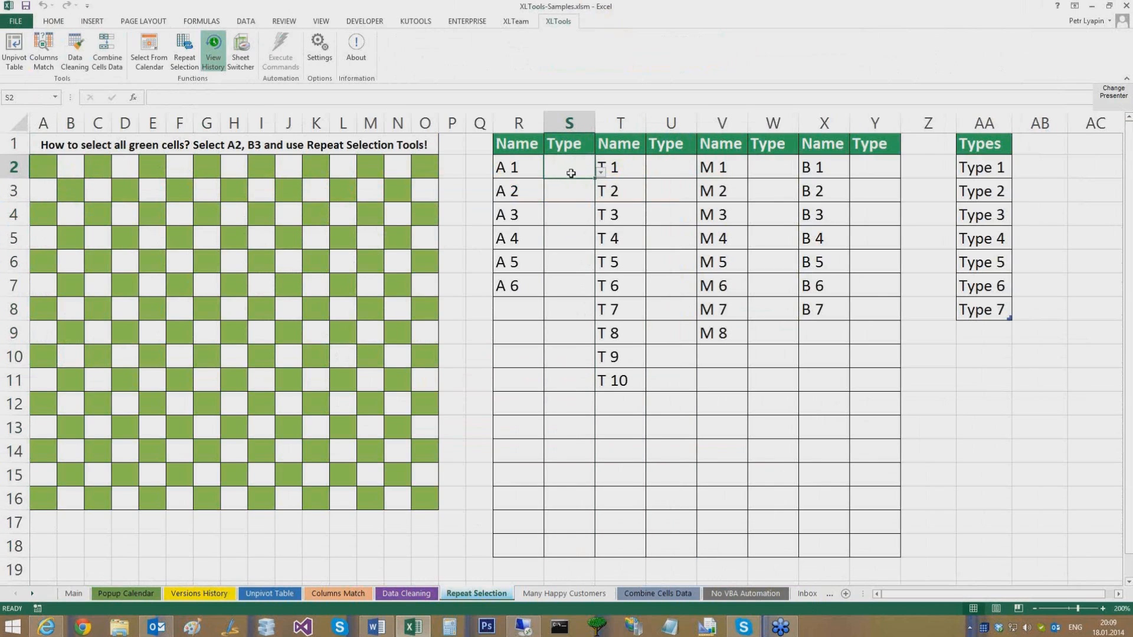
{"action": "left_click_drag", "start_coordinate": [990, 167], "coordinate": [984, 310]}
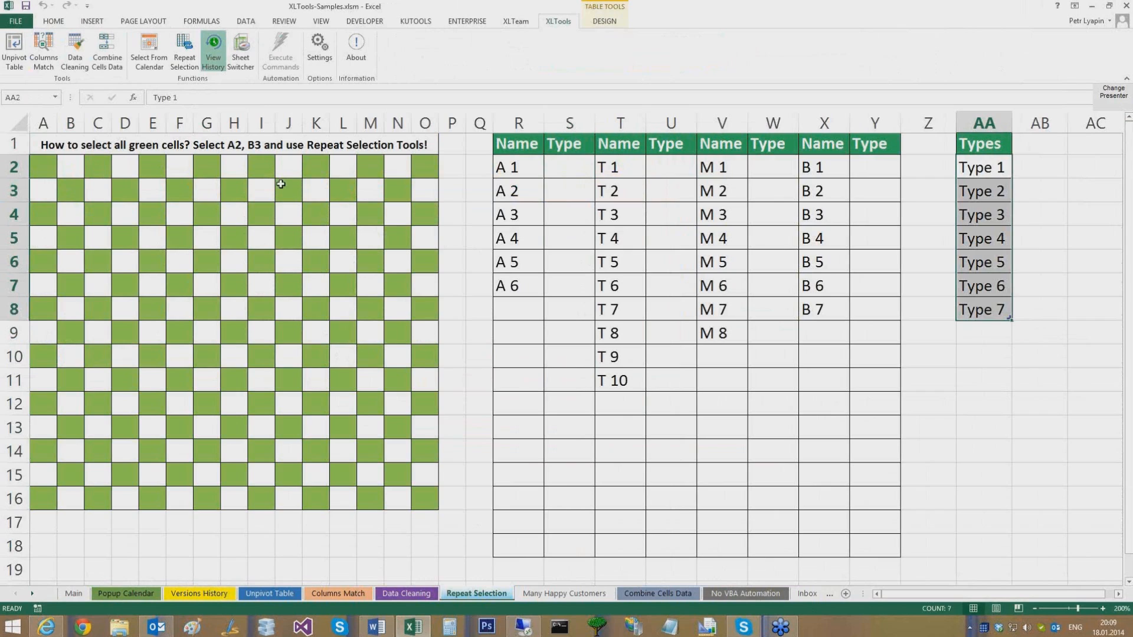
- Select cells A2 and B3 and repeat that selection across A2:O16 with Repeat Selection to pick all green cells
{"action": "left_click", "coordinate": [46, 163]}
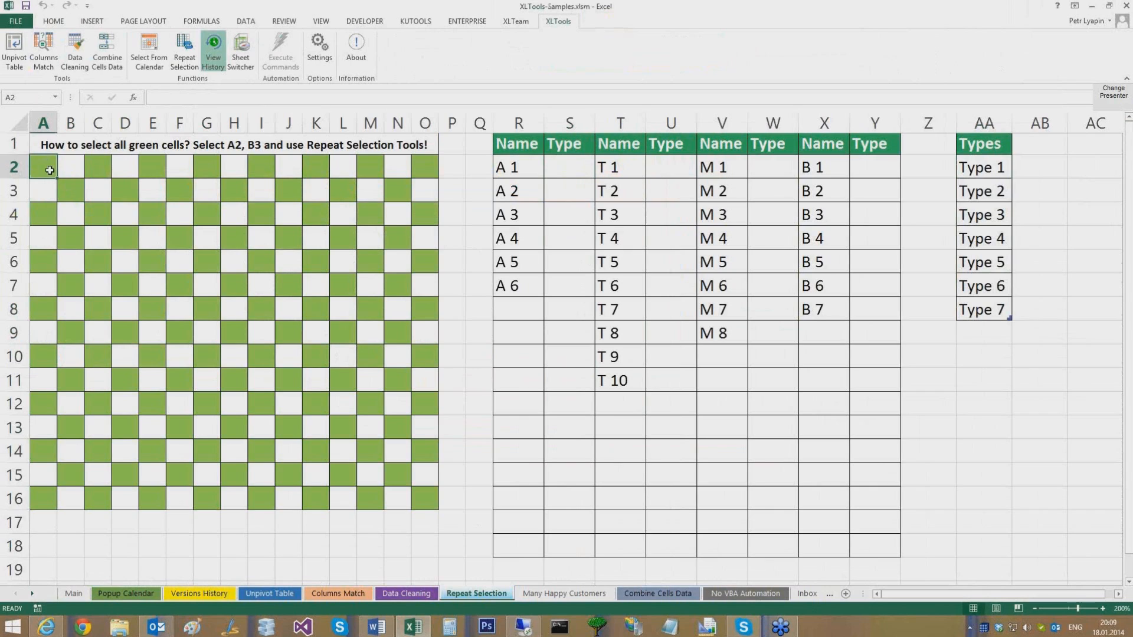
{"action": "left_click", "coordinate": [71, 190], "text": "ctrl"}
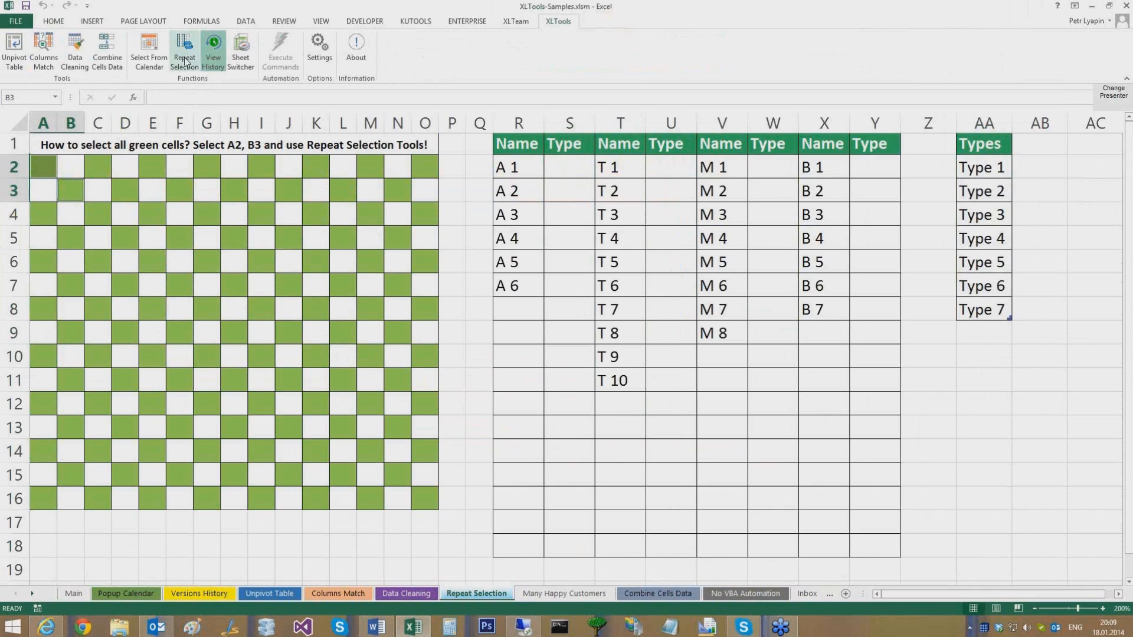
{"action": "left_click", "coordinate": [49, 168]}
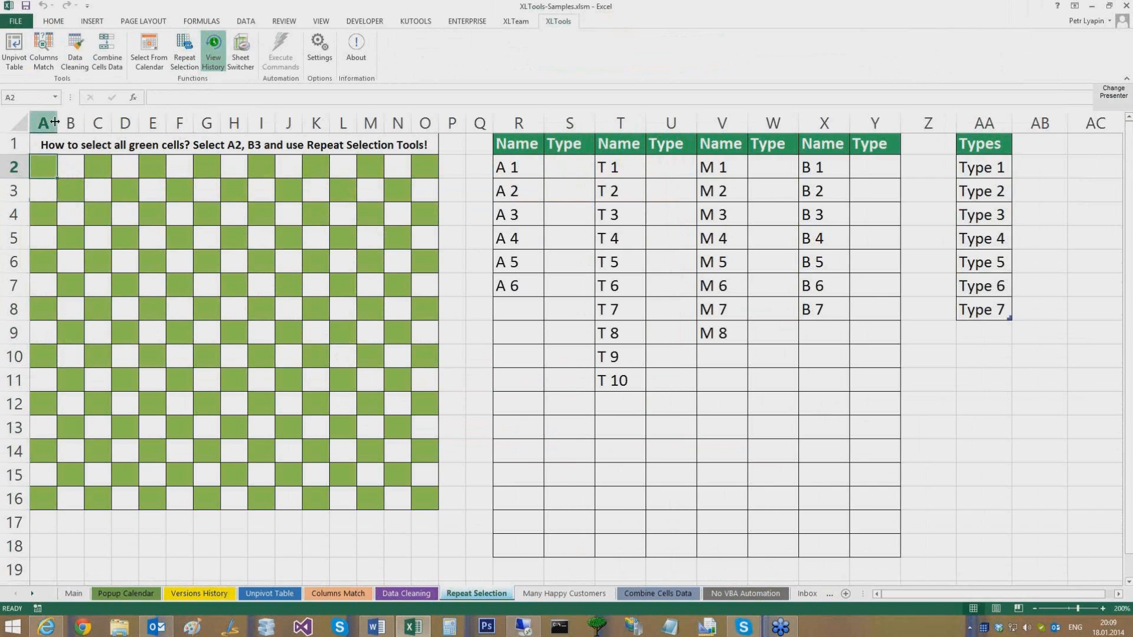
{"action": "left_click", "coordinate": [67, 188], "text": "ctrl"}
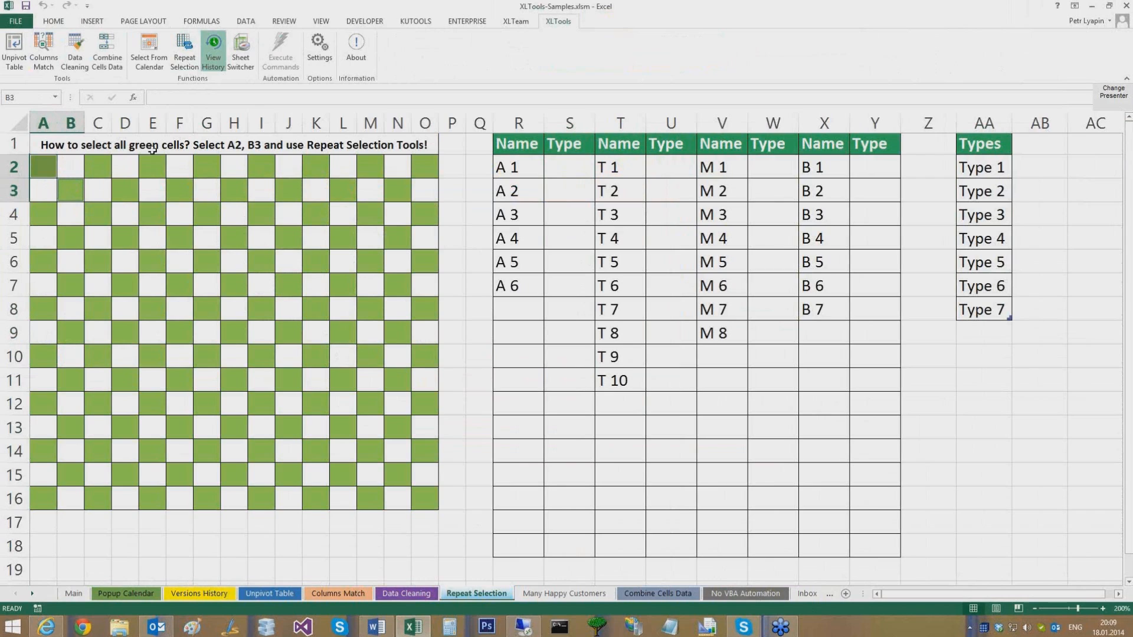
{"action": "left_click", "coordinate": [185, 56]}
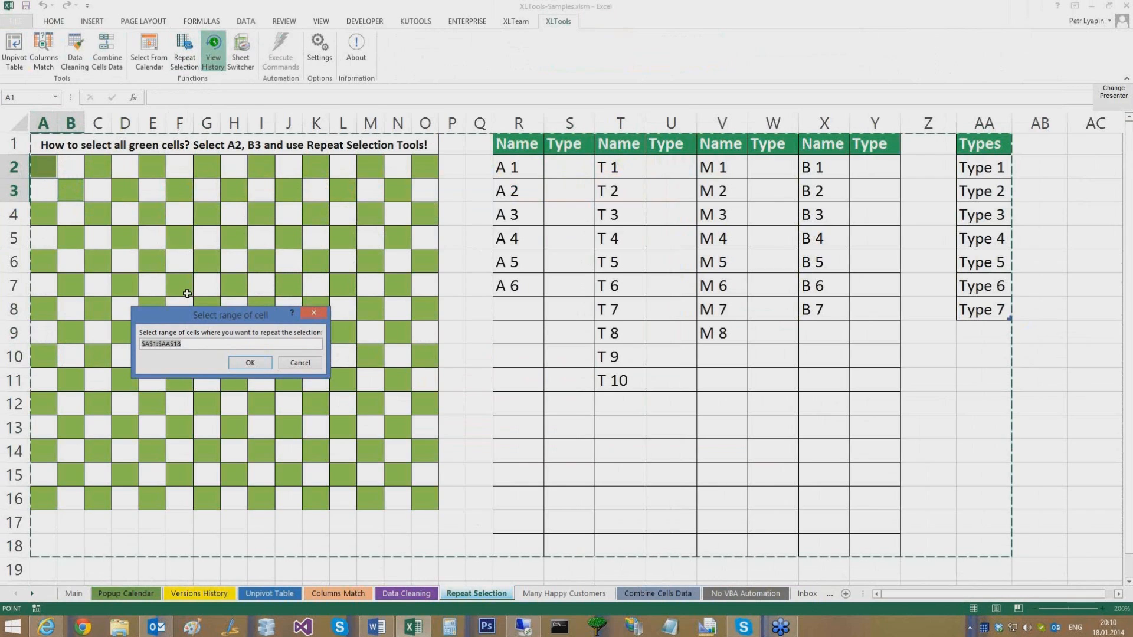
{"action": "left_click_drag", "start_coordinate": [184, 316], "coordinate": [483, 223]}
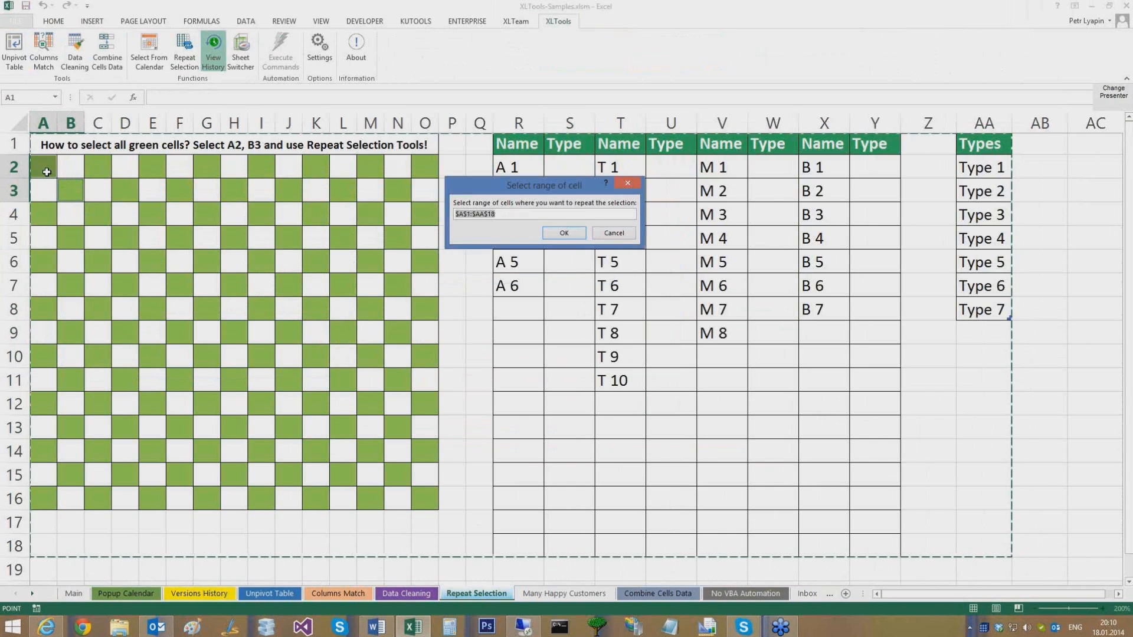
{"action": "left_click_drag", "start_coordinate": [46, 172], "coordinate": [417, 498]}
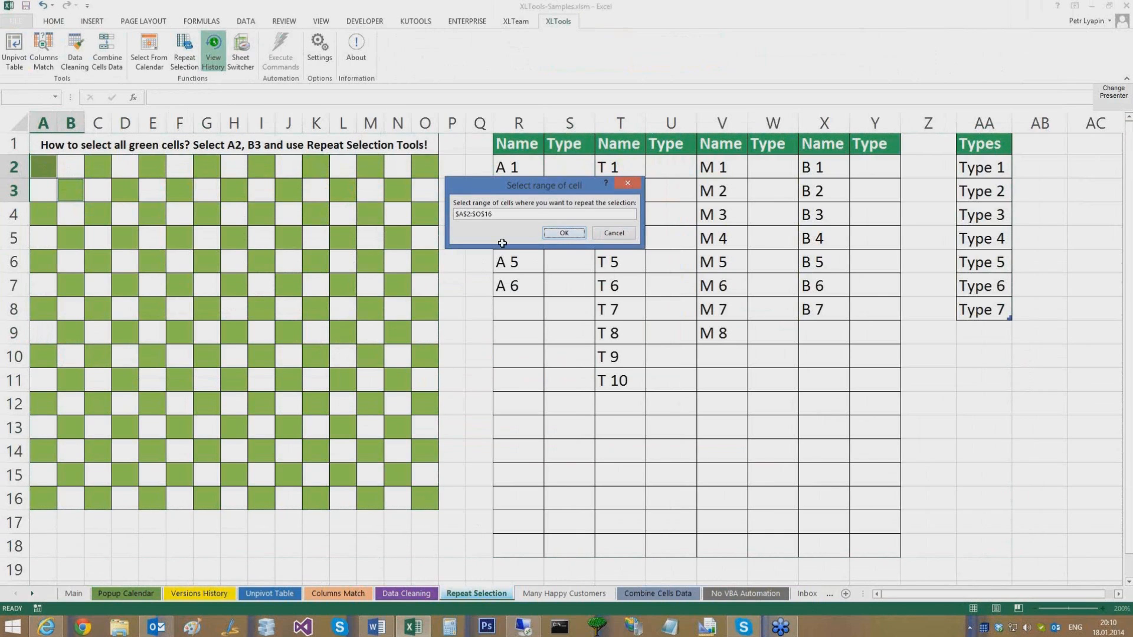
{"action": "left_click", "coordinate": [564, 234]}
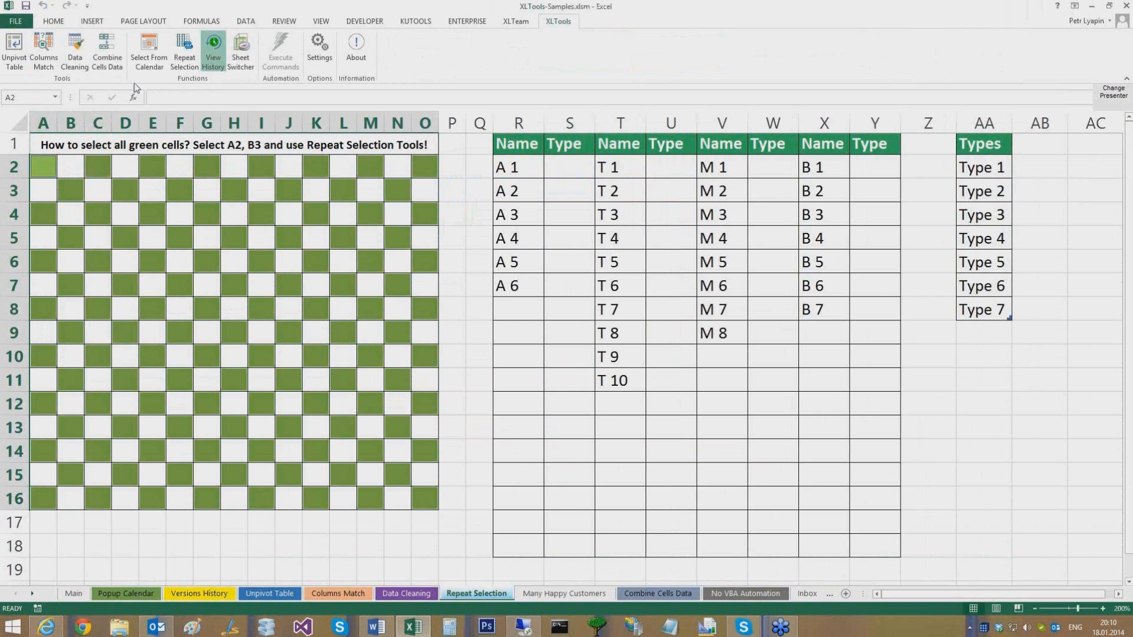
- Change the fill color of the selected checkerboard cells to orange
{"action": "left_click", "coordinate": [54, 21]}
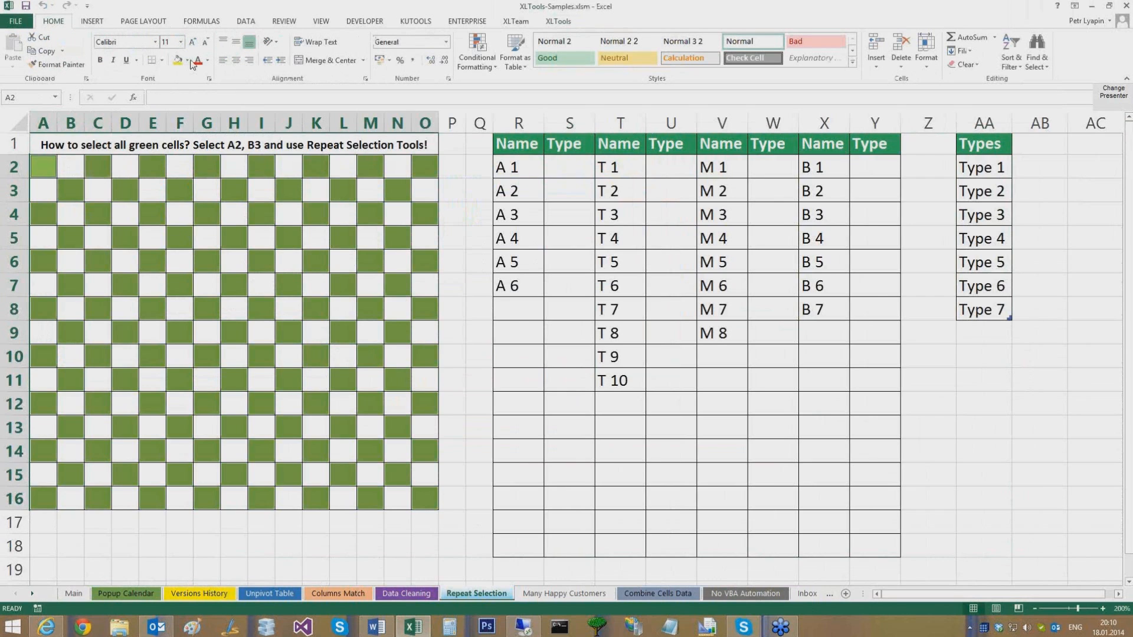
{"action": "left_click", "coordinate": [187, 60]}
{"action": "left_click", "coordinate": [258, 86]}
{"action": "left_click", "coordinate": [159, 192]}
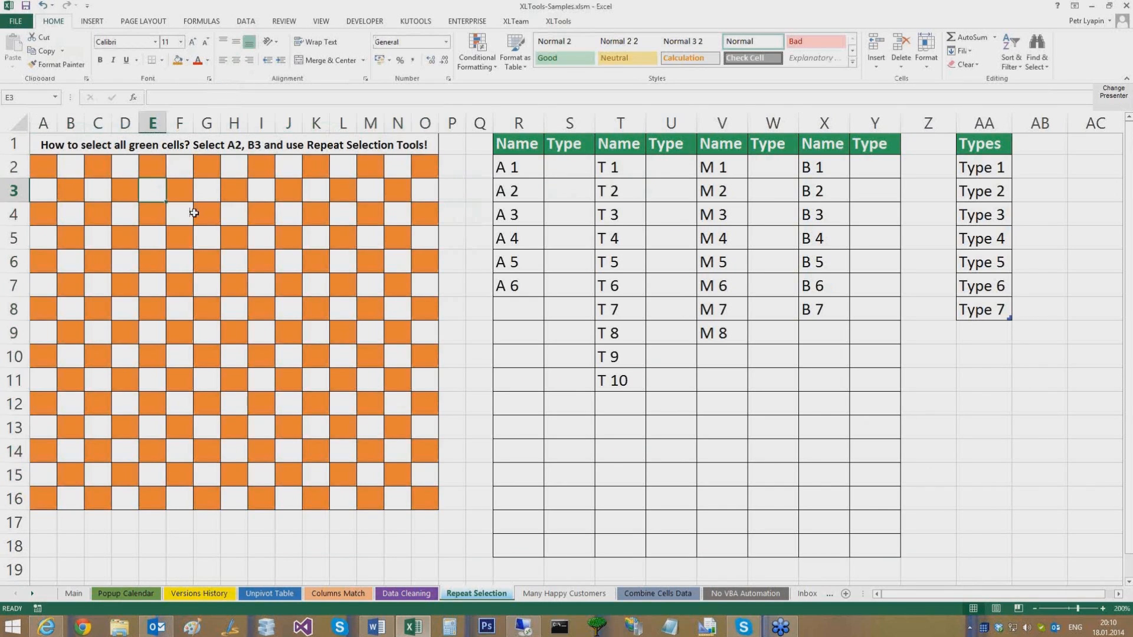
- Select cells A3 and B2 and repeat that selection across A2:O16 with Repeat Selection to pick all white cells
{"action": "left_click", "coordinate": [52, 184]}
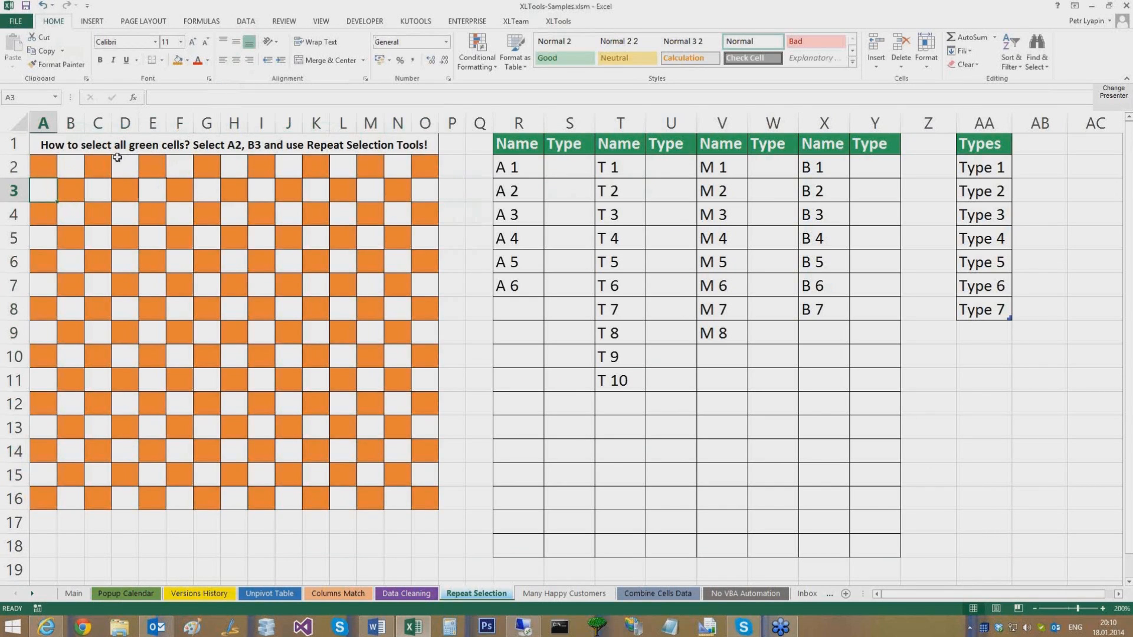
{"action": "left_click", "coordinate": [71, 167], "text": "ctrl"}
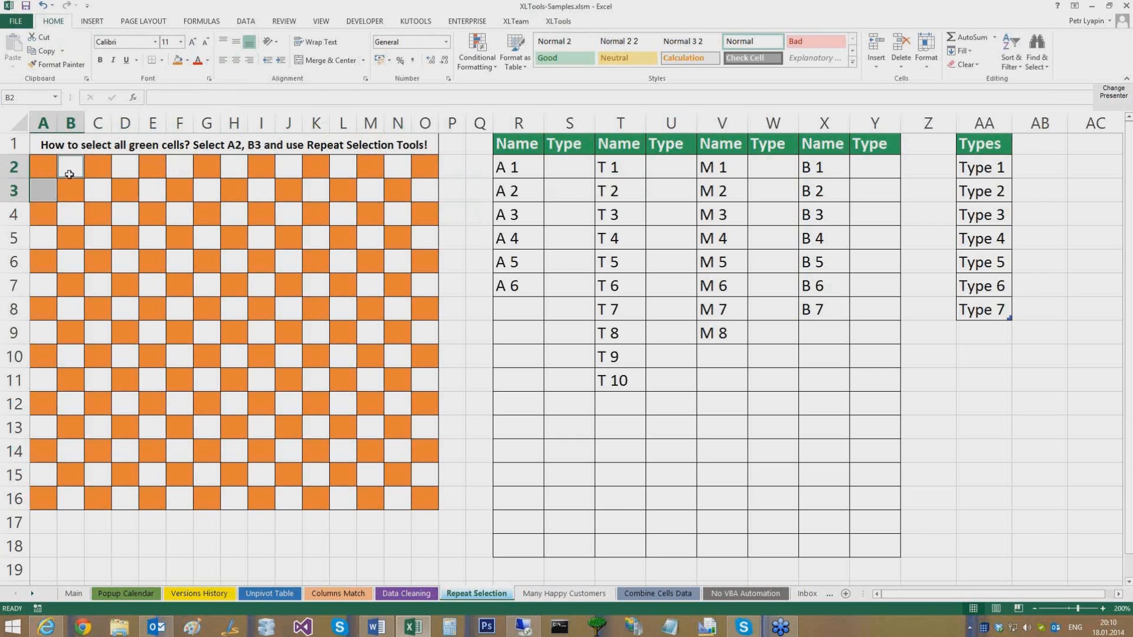
{"action": "left_click", "coordinate": [558, 21]}
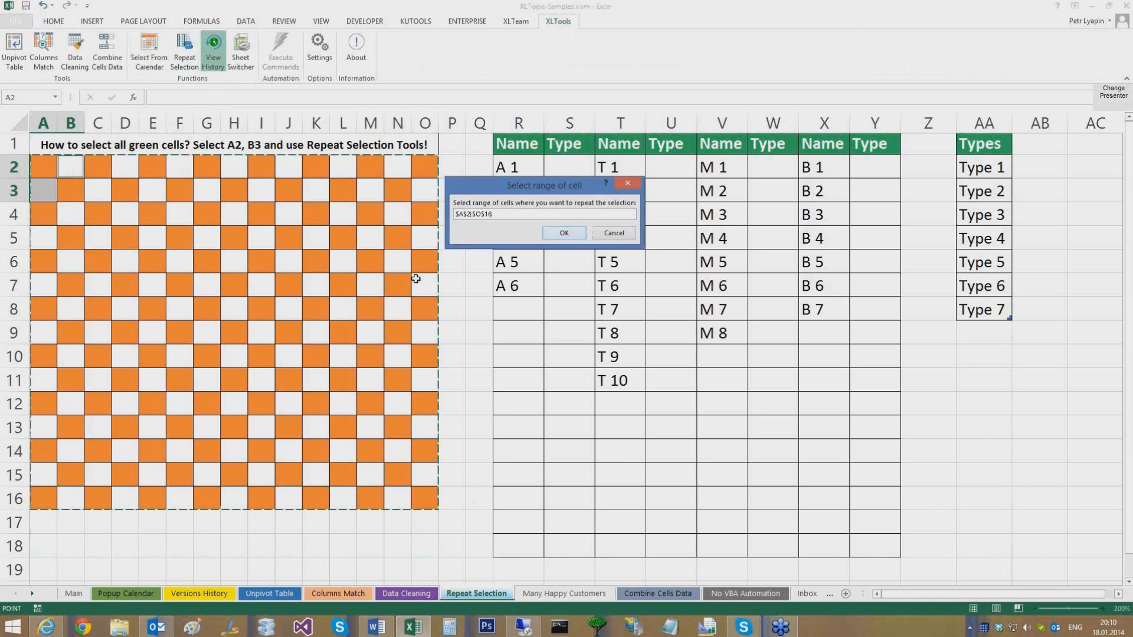
{"action": "key", "text": "Return"}
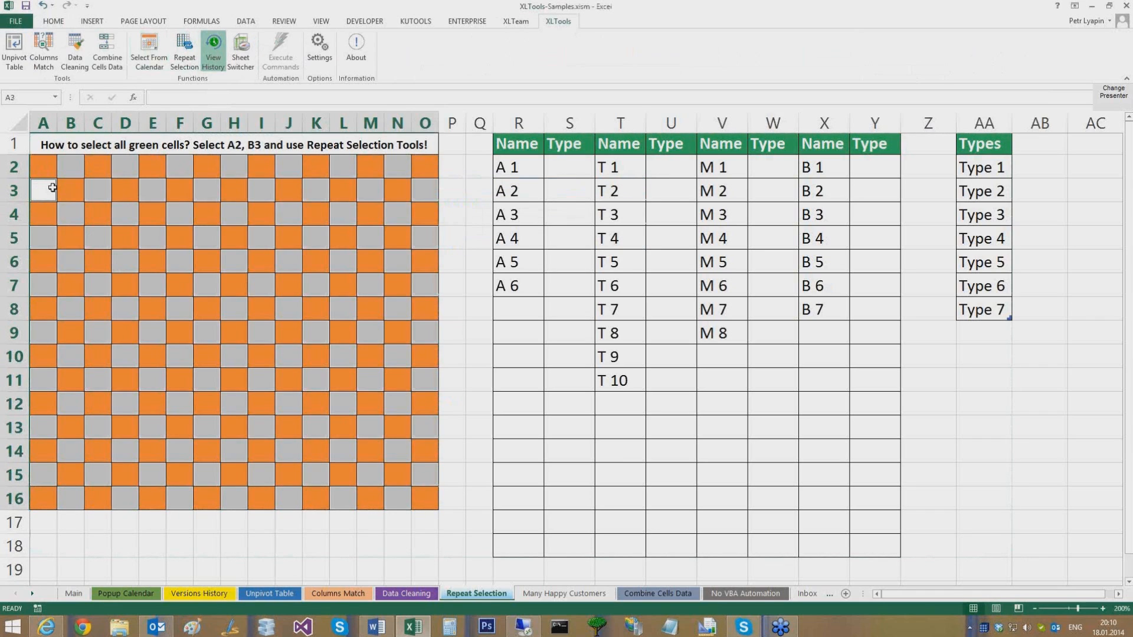
- Try to select the empty Type cells by hand, one column after another, starting with S2:S18
{"action": "left_click", "coordinate": [582, 172]}
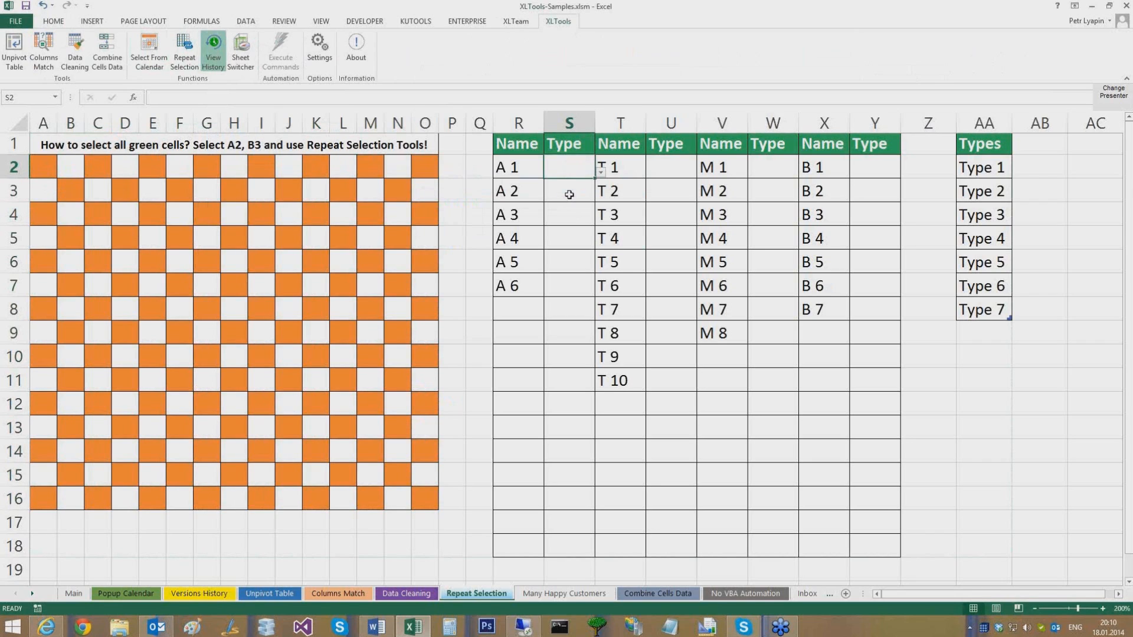
{"action": "left_click", "coordinate": [570, 552], "text": "shift"}
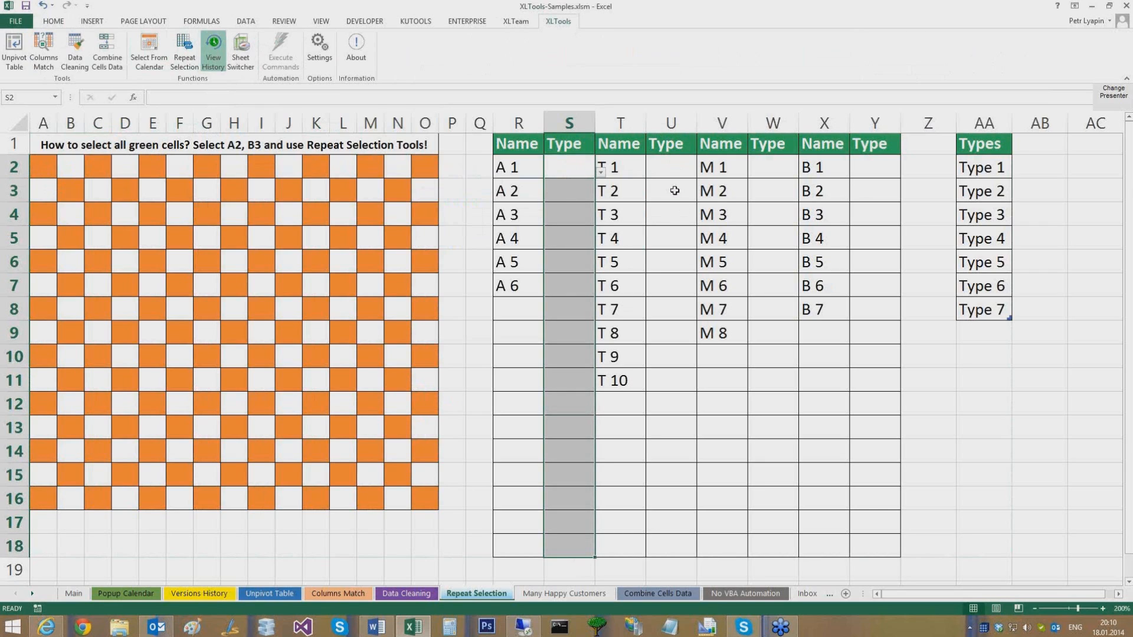
{"action": "left_click", "coordinate": [672, 169], "text": "ctrl"}
{"action": "left_click_drag", "start_coordinate": [784, 171], "coordinate": [774, 520]}
{"action": "left_click_drag", "start_coordinate": [829, 304], "coordinate": [828, 280]}
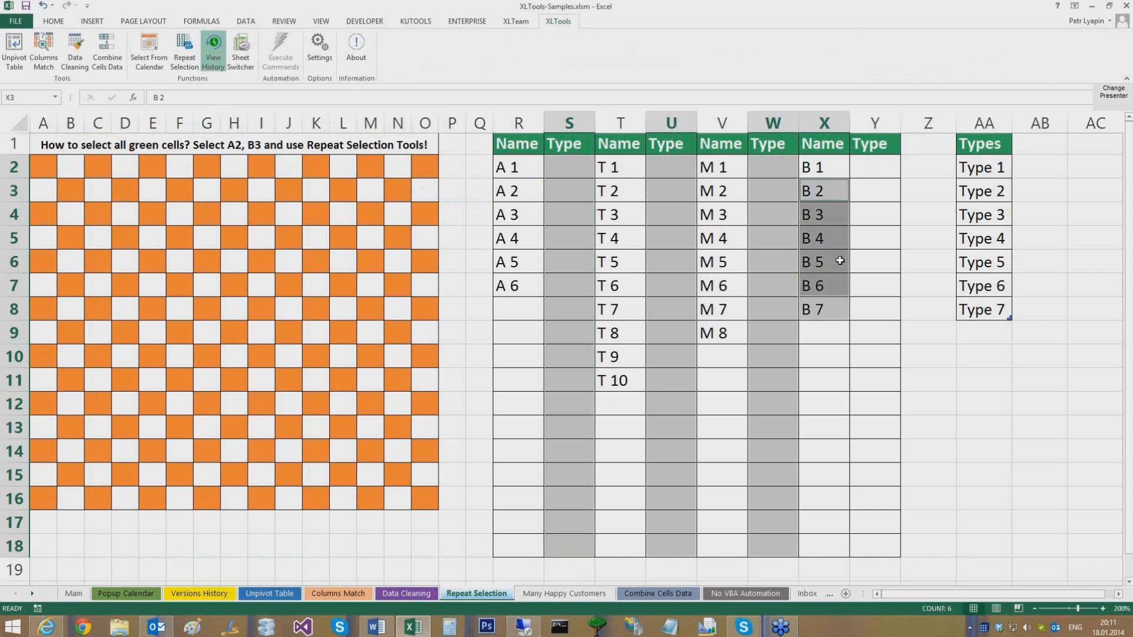
{"action": "left_click", "coordinate": [826, 339]}
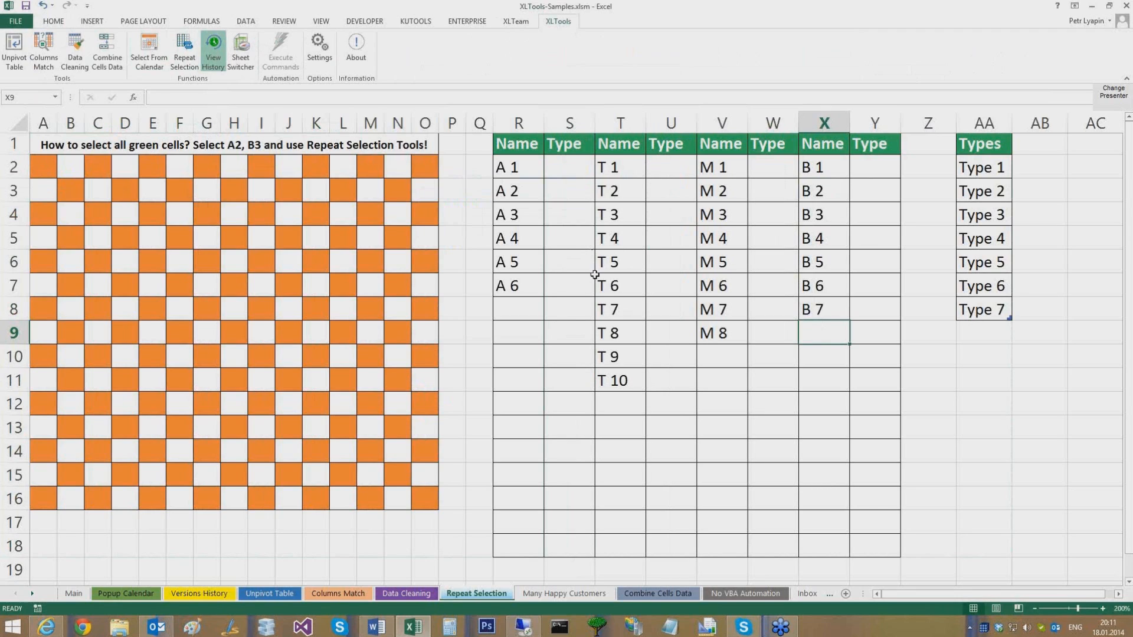
- Select S2:S18 and repeat that selection across R9:Y9 with Repeat Selection to pick all Type columns
{"action": "left_click_drag", "start_coordinate": [568, 167], "coordinate": [577, 518]}
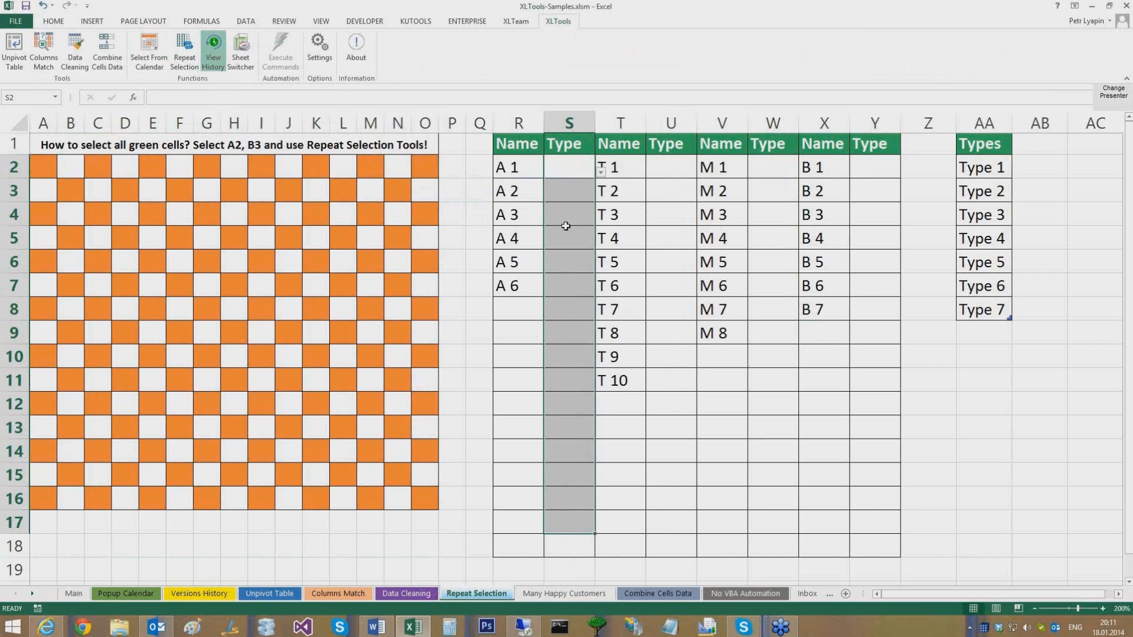
{"action": "left_click", "coordinate": [573, 544], "text": "shift"}
{"action": "left_click", "coordinate": [185, 54]}
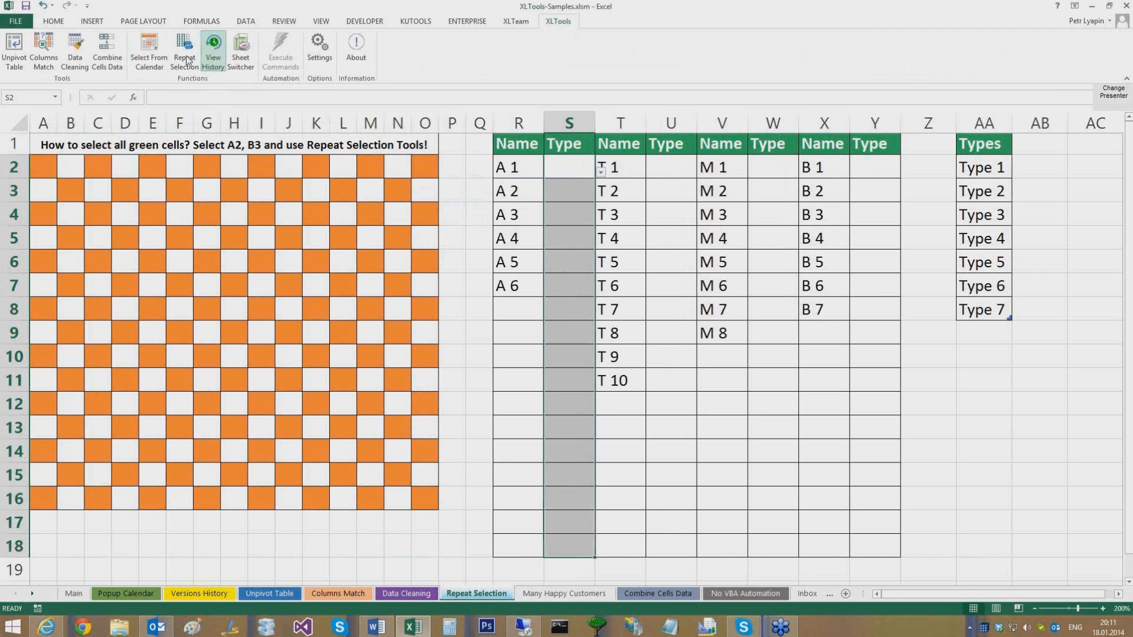
{"action": "left_click_drag", "start_coordinate": [497, 330], "coordinate": [875, 332]}
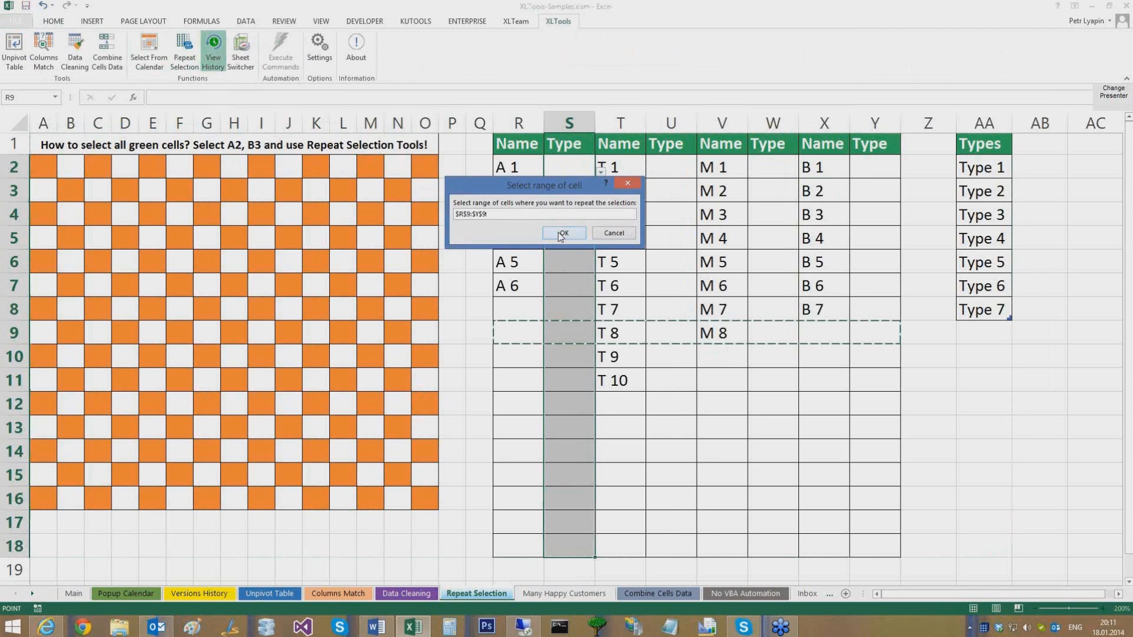
{"action": "left_click", "coordinate": [562, 233]}
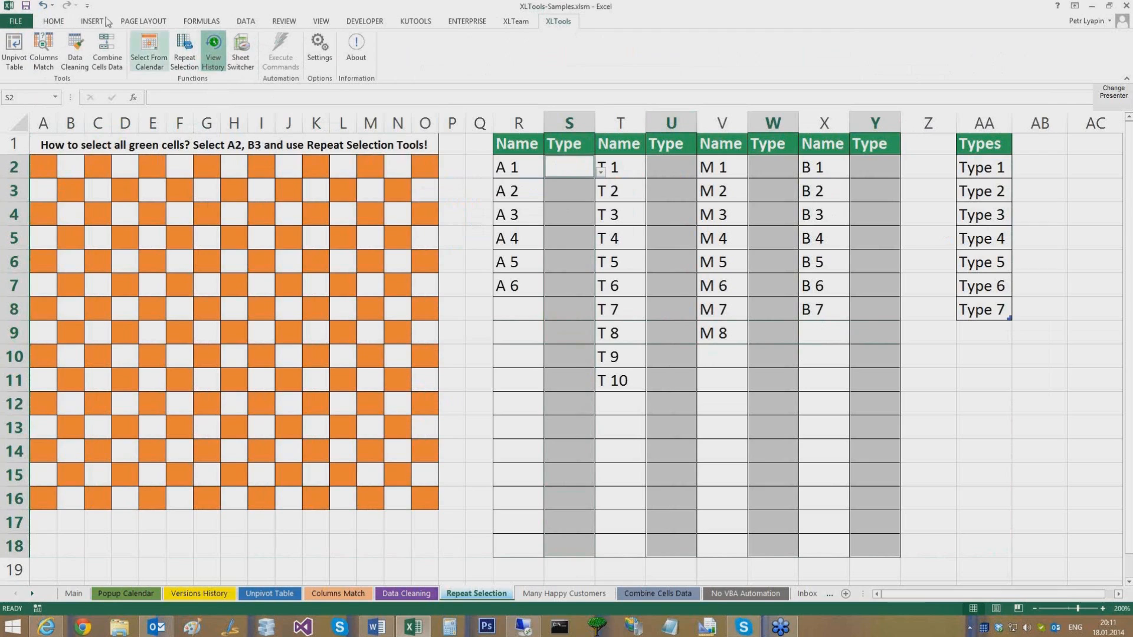
- Apply List data validation to the selected Type cells with the source =$AA$2:$AA$8
{"action": "left_click", "coordinate": [246, 21]}
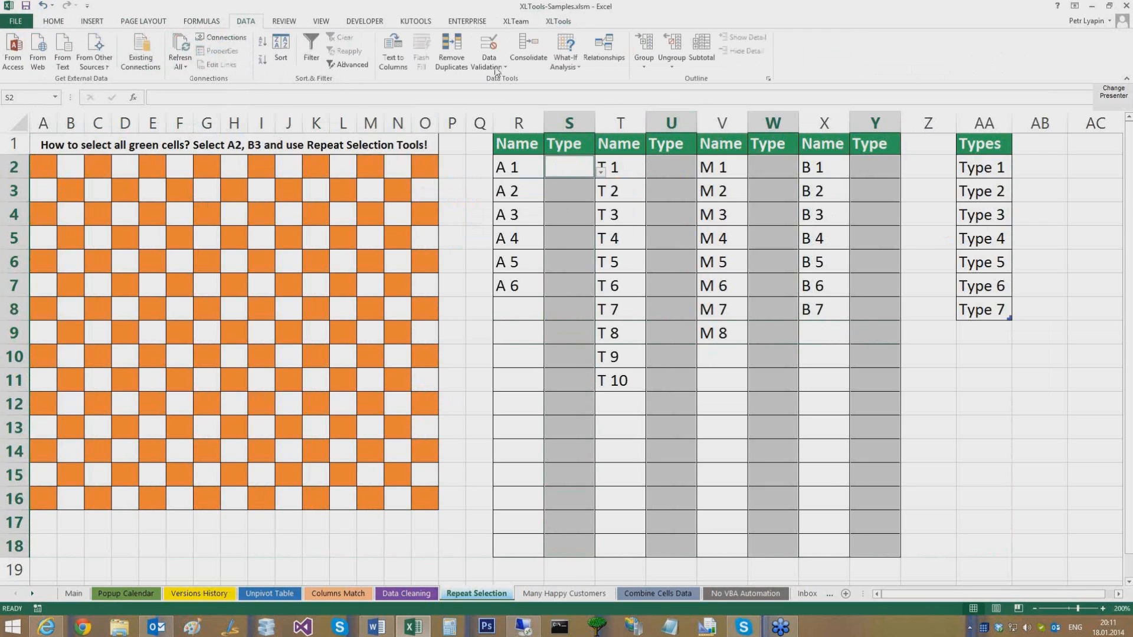
{"action": "left_click", "coordinate": [497, 69]}
{"action": "left_click", "coordinate": [518, 92]}
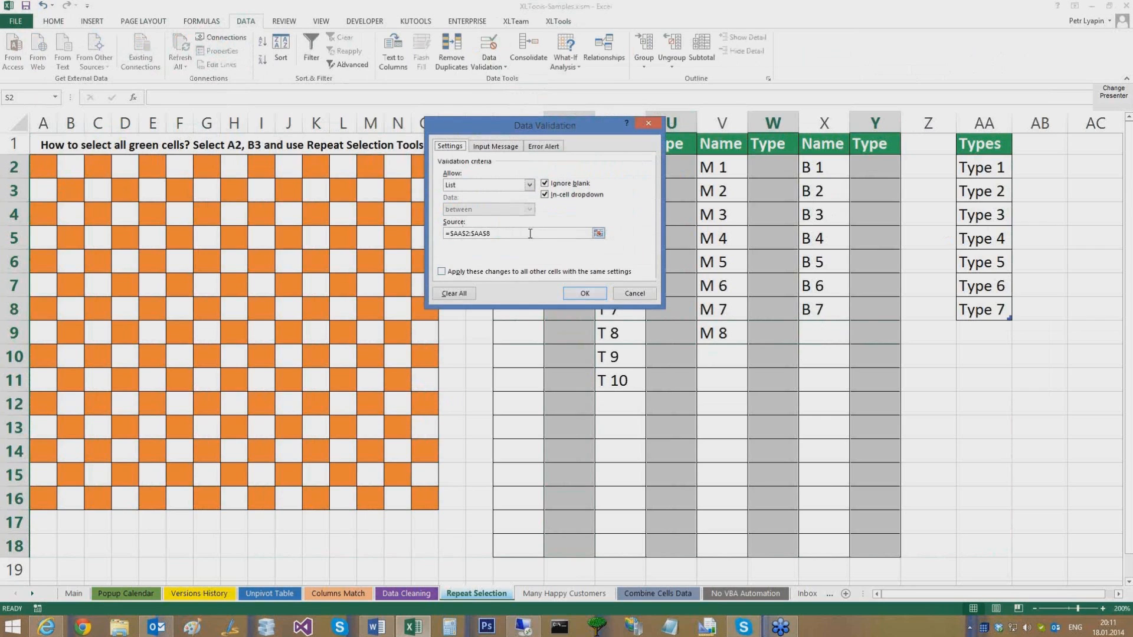
{"action": "left_click", "coordinate": [584, 293]}
- Choose Type 3 in S6, Type 5 in S7 and Type 3 in S8 from the in-cell dropdown lists
{"action": "left_click", "coordinate": [587, 267]}
{"action": "left_click", "coordinate": [601, 267]}
{"action": "left_click", "coordinate": [601, 268]}
{"action": "left_click", "coordinate": [578, 292]}
{"action": "left_click", "coordinate": [601, 290]}
{"action": "left_click", "coordinate": [568, 366]}
{"action": "left_click", "coordinate": [567, 317]}
{"action": "left_click", "coordinate": [600, 315]}
{"action": "left_click", "coordinate": [582, 359]}
{"action": "left_click", "coordinate": [582, 339]}
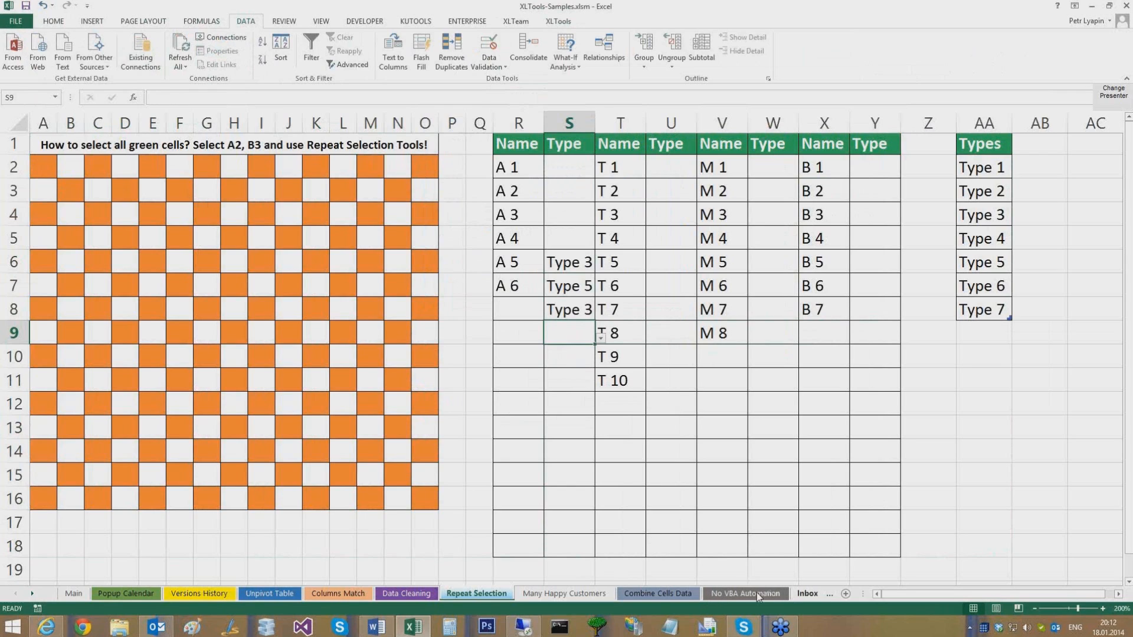
- Go to the Many Happy Customers sheet and select all green cells of the smiley, including eyes, nose and mouth
{"action": "left_click", "coordinate": [564, 597]}
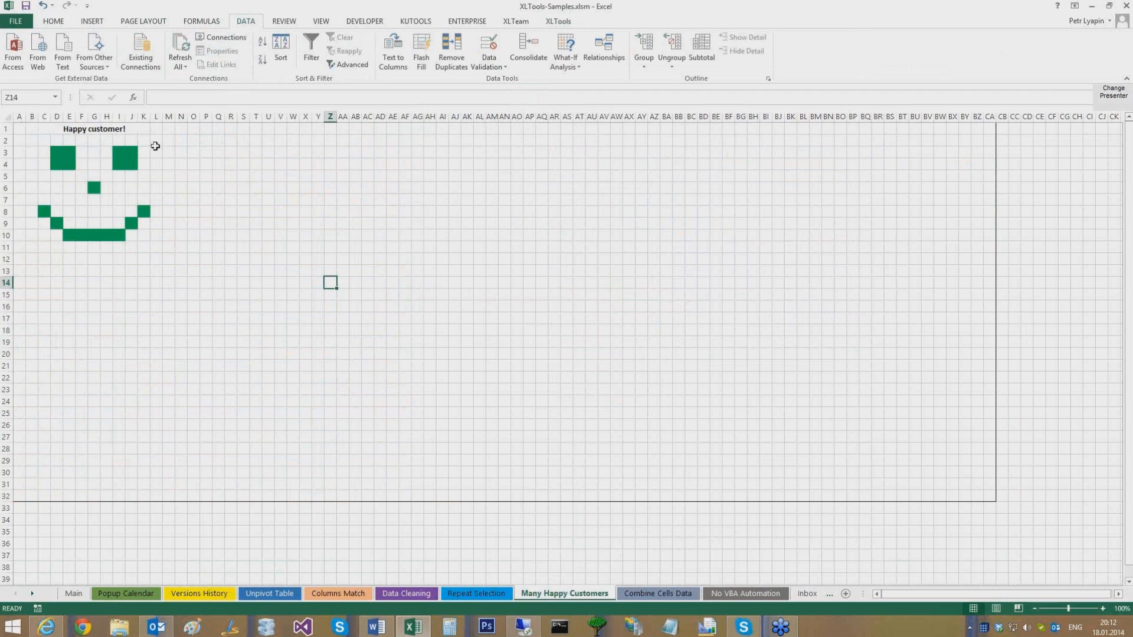
{"action": "mouse_move", "coordinate": [55, 151]}
{"action": "left_mouse_down"}
{"action": "mouse_move", "coordinate": [71, 165]}
{"action": "mouse_move", "coordinate": [131, 165]}
{"action": "left_mouse_up"}
{"action": "left_click", "coordinate": [94, 188], "text": "ctrl"}
{"action": "left_click", "coordinate": [44, 210], "text": "ctrl"}
{"action": "left_click", "coordinate": [57, 223], "text": "ctrl"}
{"action": "left_click_drag", "start_coordinate": [69, 234], "coordinate": [119, 234]}
{"action": "left_click", "coordinate": [131, 226], "text": "ctrl"}
{"action": "left_click", "coordinate": [144, 211], "text": "ctrl"}
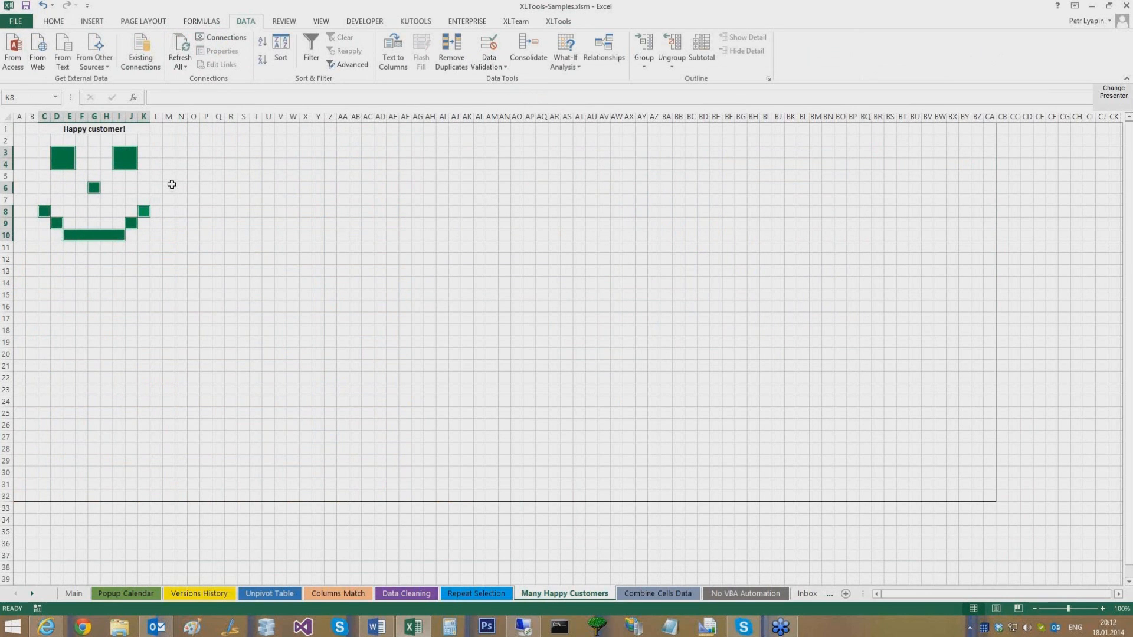
- Repeat the smiley selection across the bordered range A1:CA32 with Repeat Selection
{"action": "left_click", "coordinate": [503, 24]}
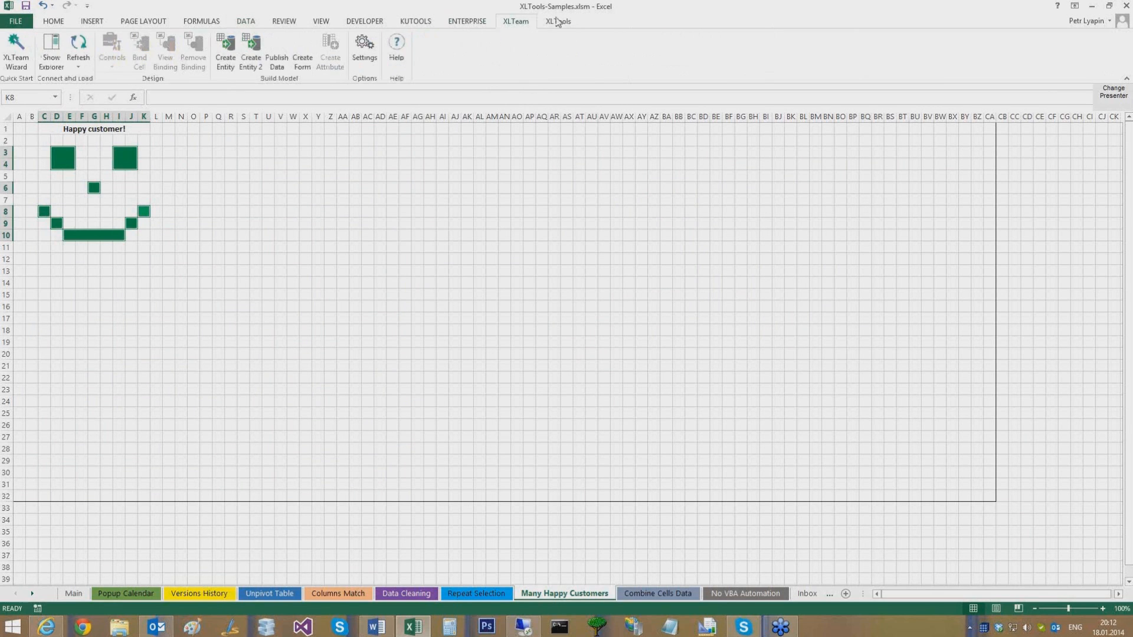
{"action": "left_click", "coordinate": [557, 22]}
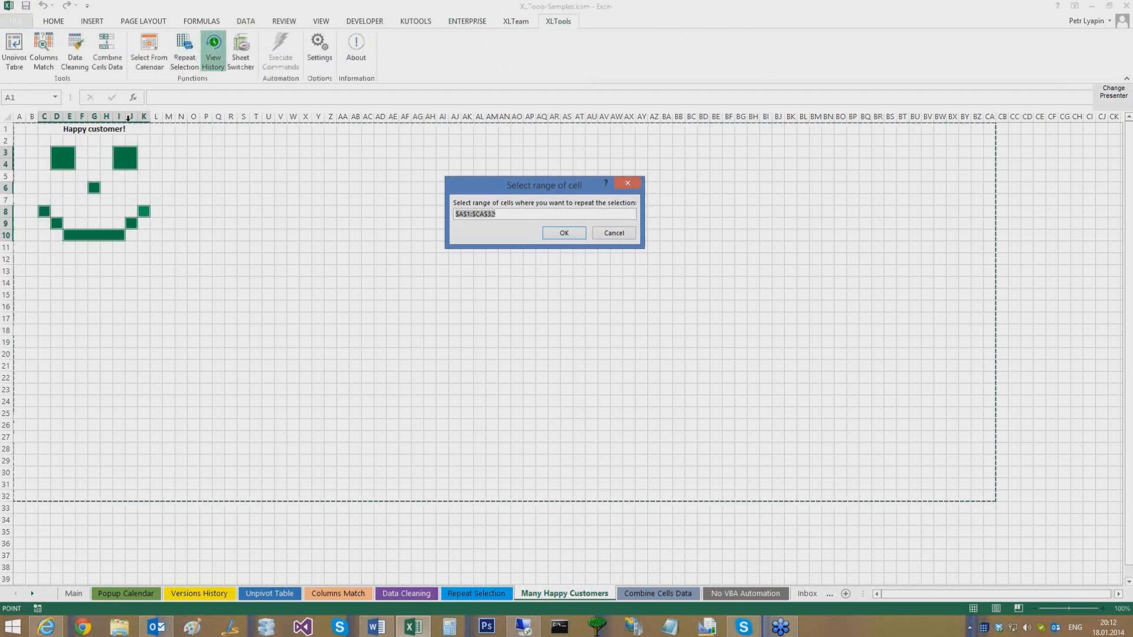
{"action": "left_click", "coordinate": [565, 236]}
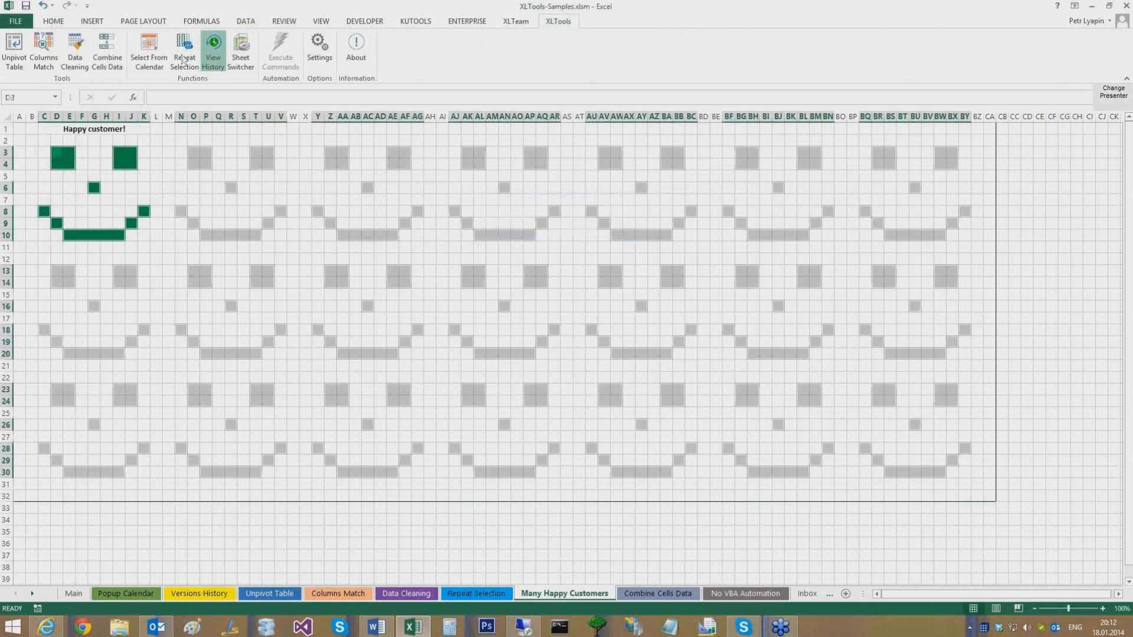
- Fill all the repeated smiley cells with green
{"action": "left_click", "coordinate": [53, 21]}
{"action": "left_click", "coordinate": [187, 61]}
{"action": "left_click", "coordinate": [227, 153]}
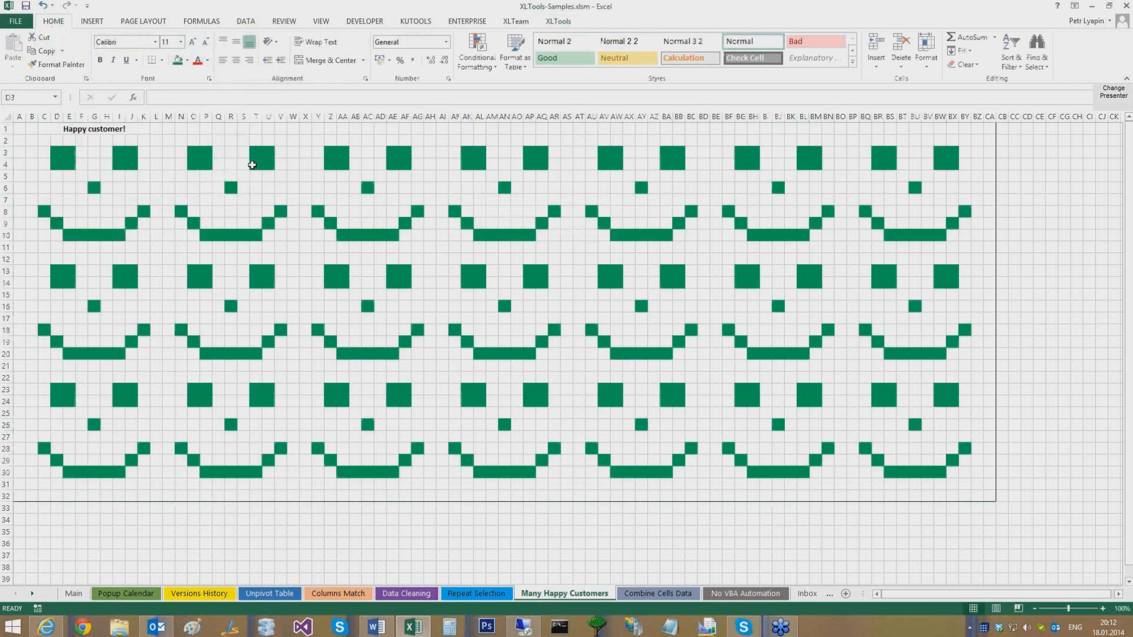
{"action": "left_click", "coordinate": [261, 165]}
- Return to the Main overview sheet, and from there go to the Unpivot Table sheet
{"action": "left_click", "coordinate": [73, 593]}
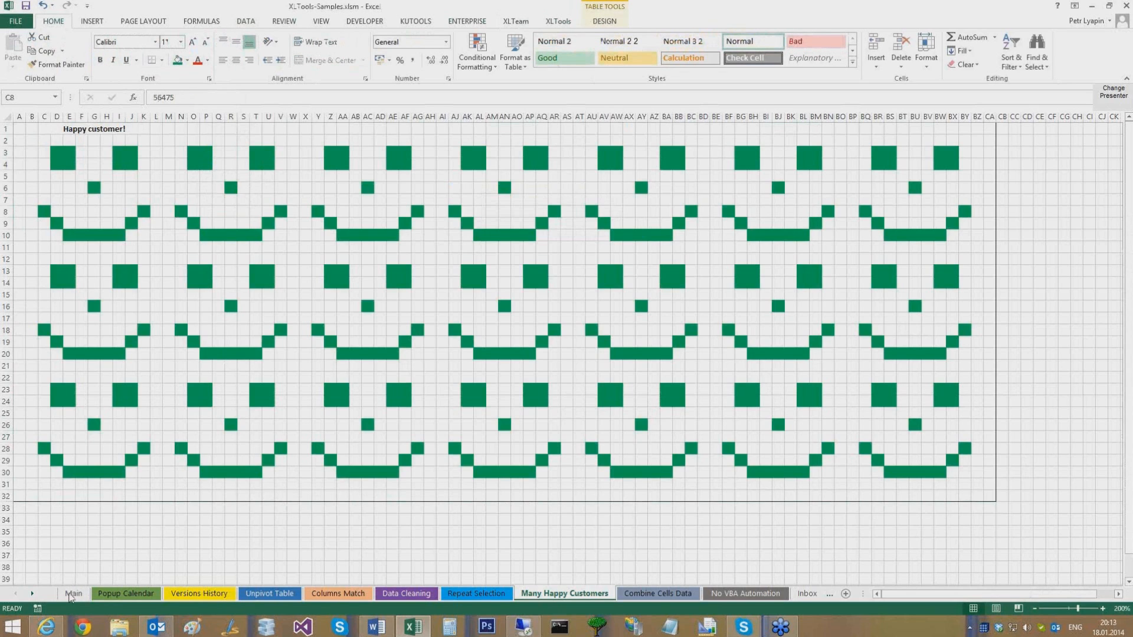
{"action": "left_click", "coordinate": [71, 595]}
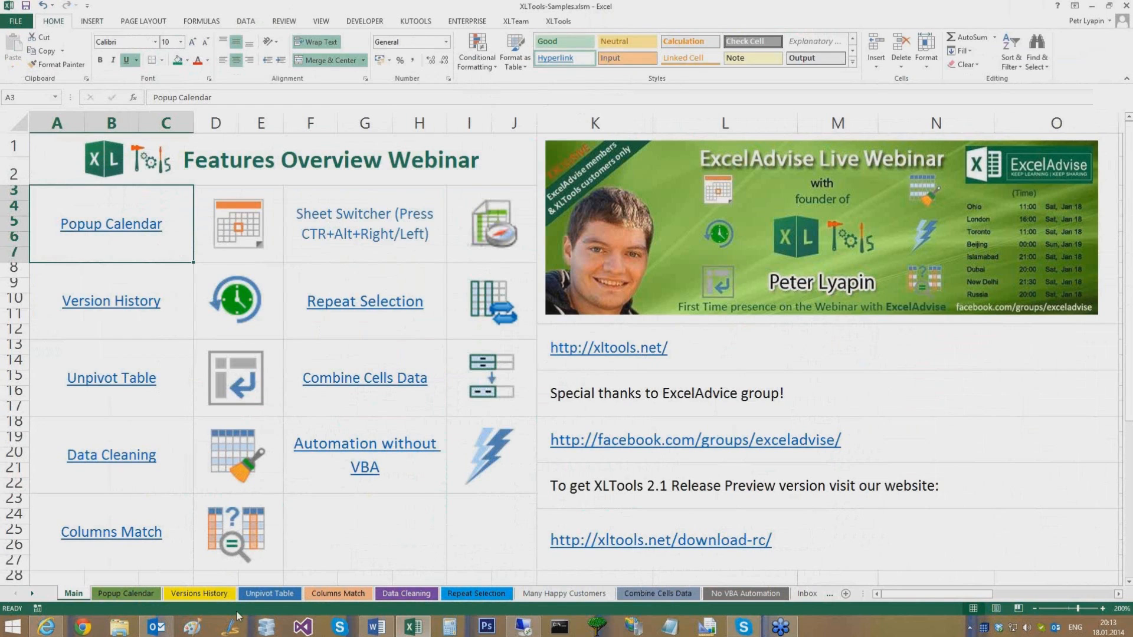
{"action": "left_click", "coordinate": [266, 594]}
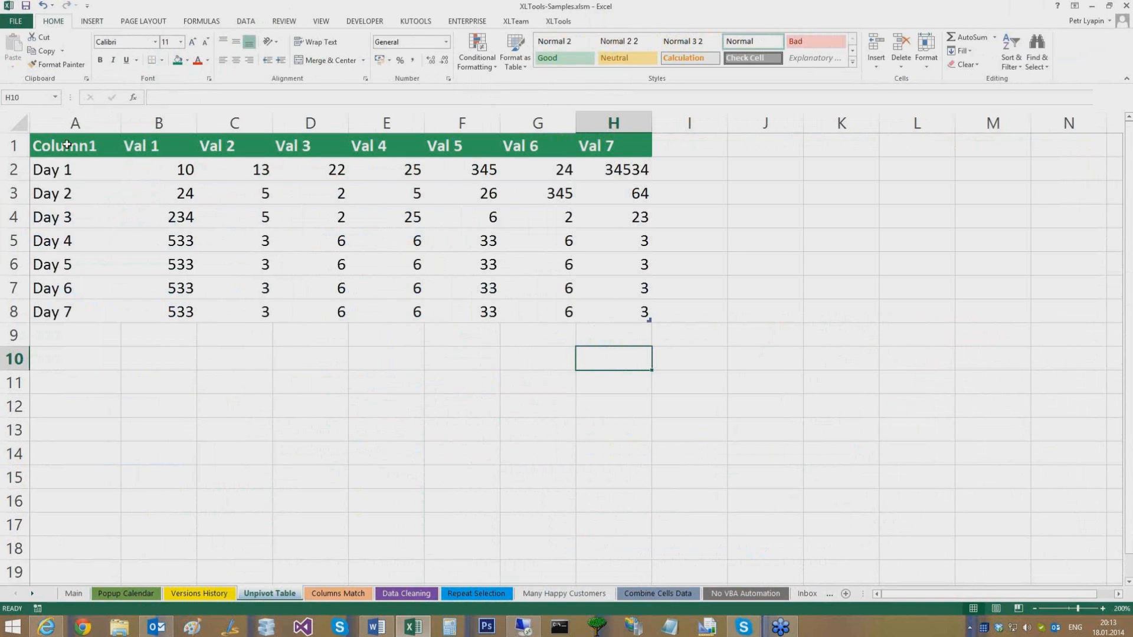
- Examine the table in A1:H8, its Day 1 to Day 7 row labels and its Val 1 to Val 7 headings
{"action": "left_click_drag", "start_coordinate": [70, 145], "coordinate": [106, 171]}
{"action": "left_click", "coordinate": [610, 315], "text": "shift"}
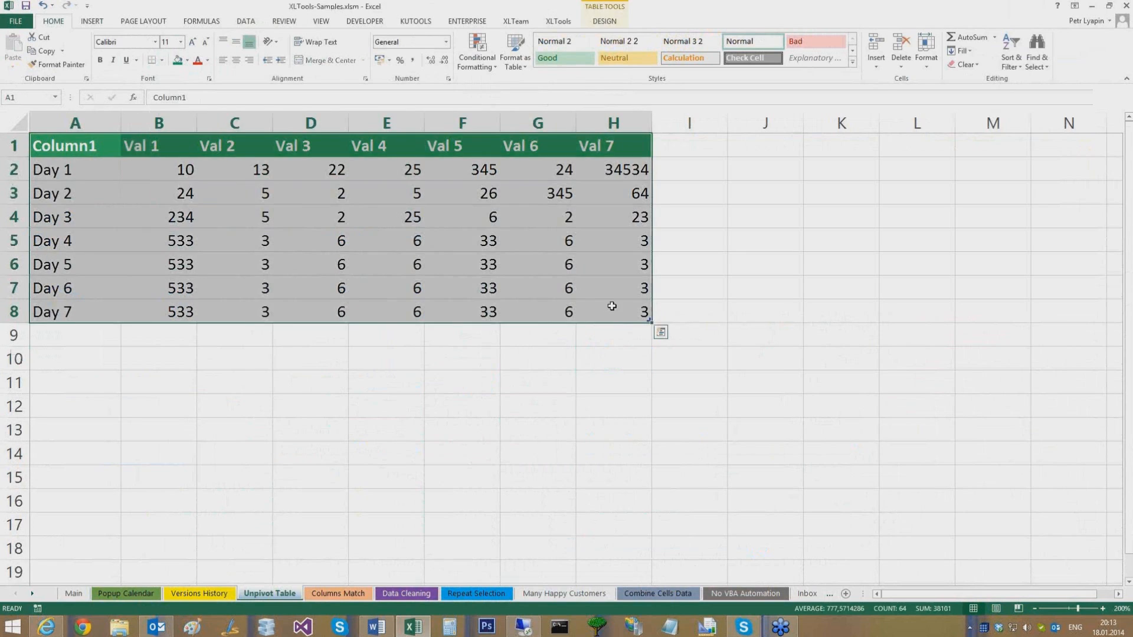
{"action": "left_click", "coordinate": [53, 174]}
{"action": "key", "text": "ctrl+shift+Down"}
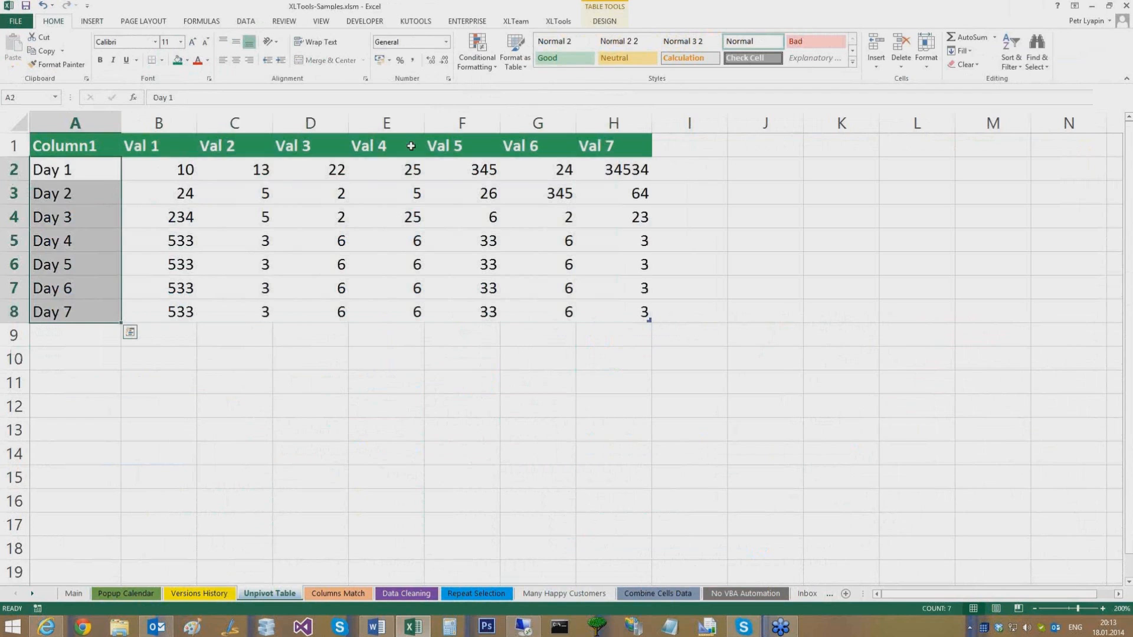
{"action": "left_click_drag", "start_coordinate": [159, 146], "coordinate": [609, 146]}
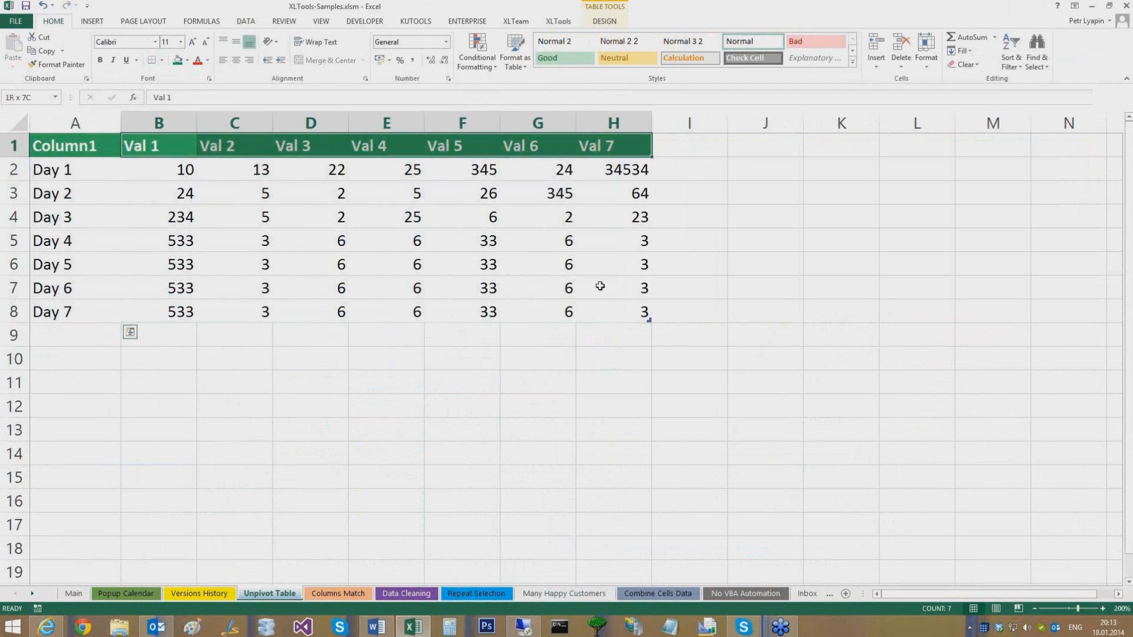
{"action": "left_click", "coordinate": [23, 130]}
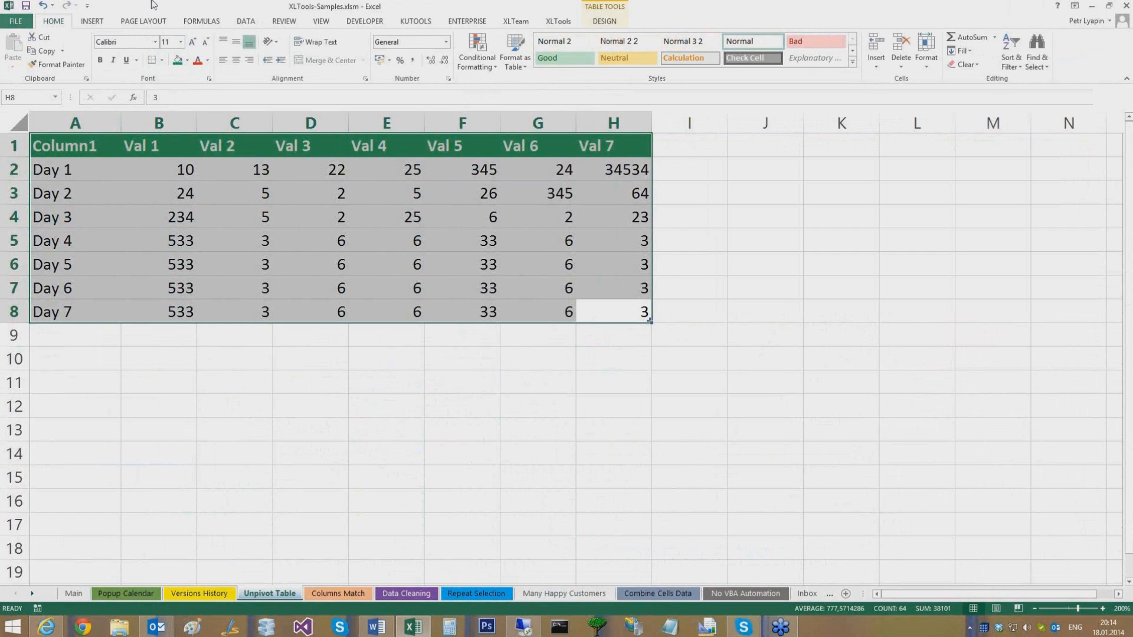
- Unpivot the table A1:H8 with Unpivot Table, skipping rows with empty values and placing the result in the existing worksheet at J1
{"action": "left_click", "coordinate": [544, 24]}
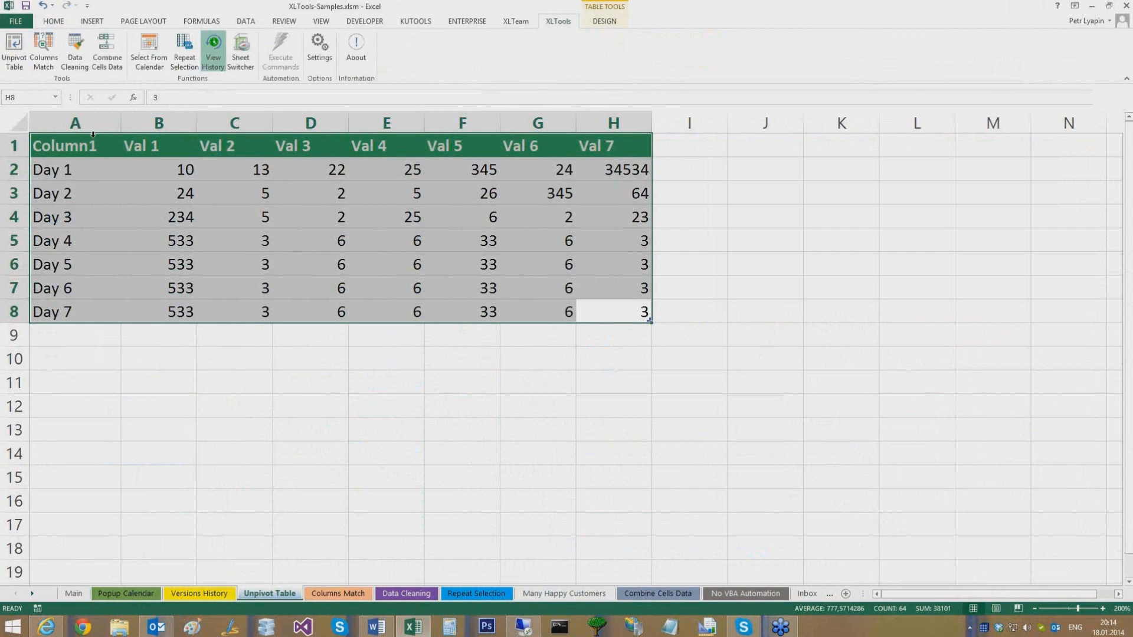
{"action": "left_click", "coordinate": [112, 188]}
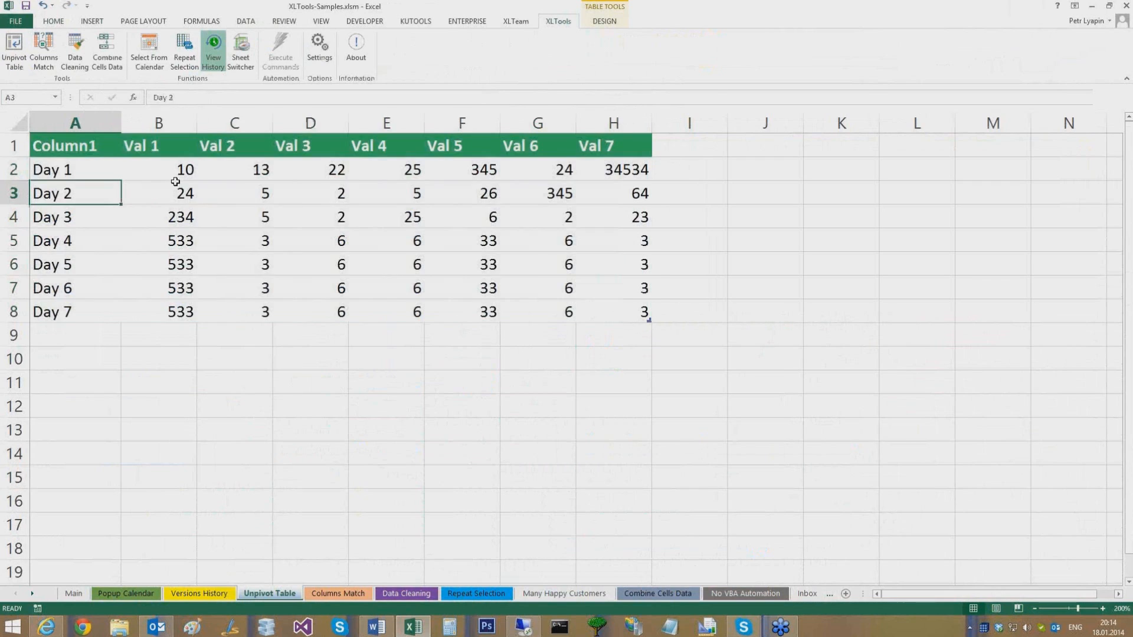
{"action": "key", "text": "ctrl+a"}
{"action": "key", "text": "ctrl+a"}
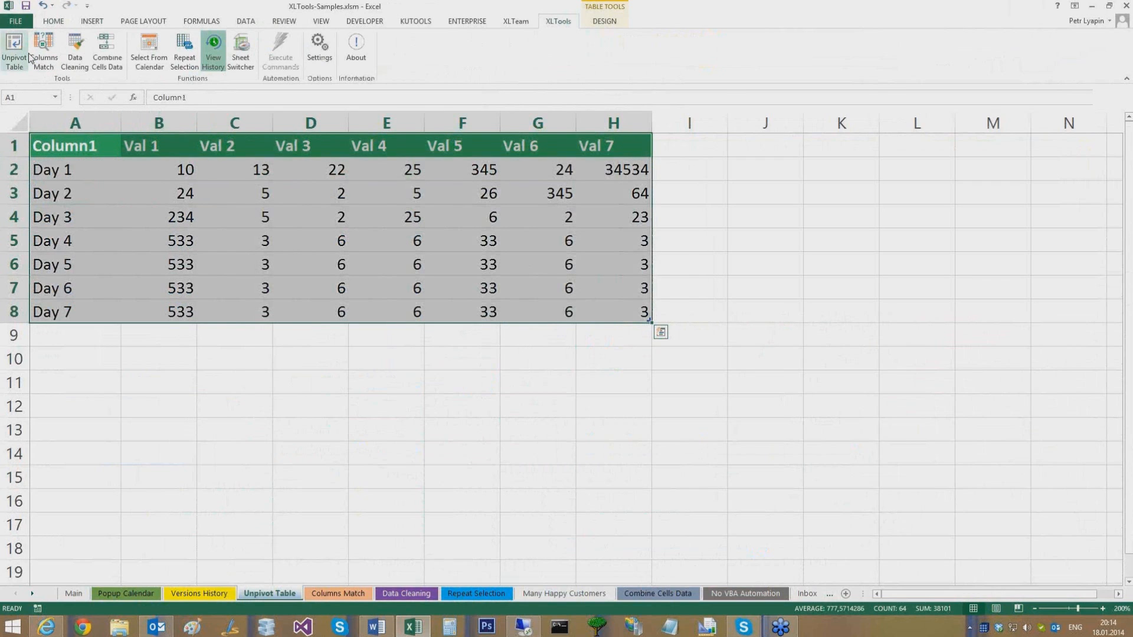
{"action": "left_click", "coordinate": [14, 53]}
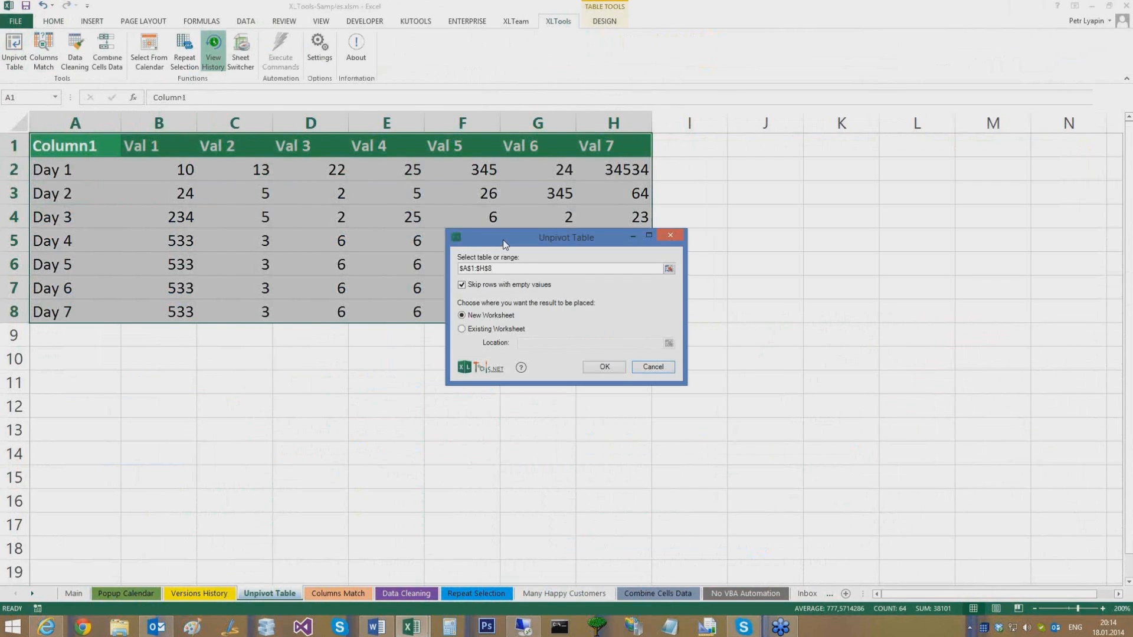
{"action": "left_click", "coordinate": [497, 330]}
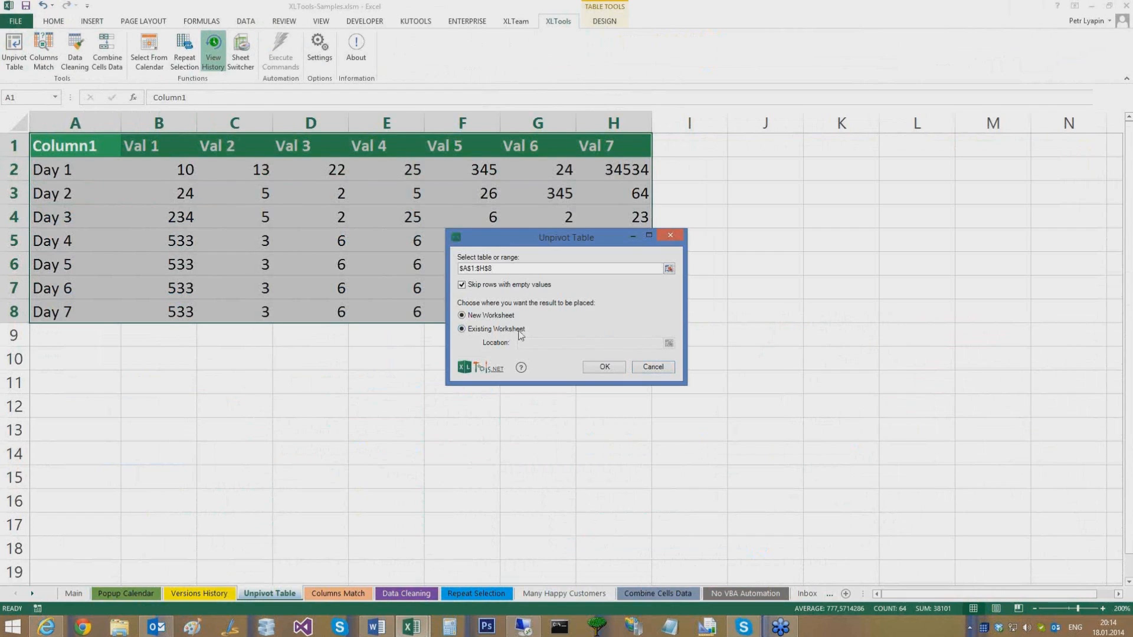
{"action": "left_click", "coordinate": [670, 344]}
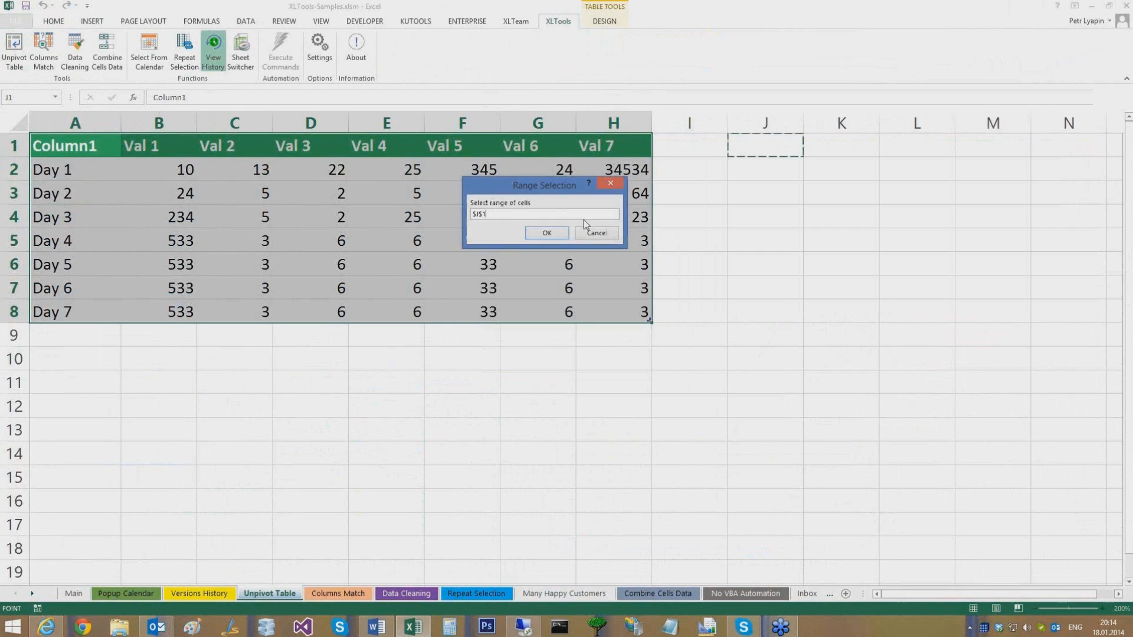
{"action": "key", "text": "Return"}
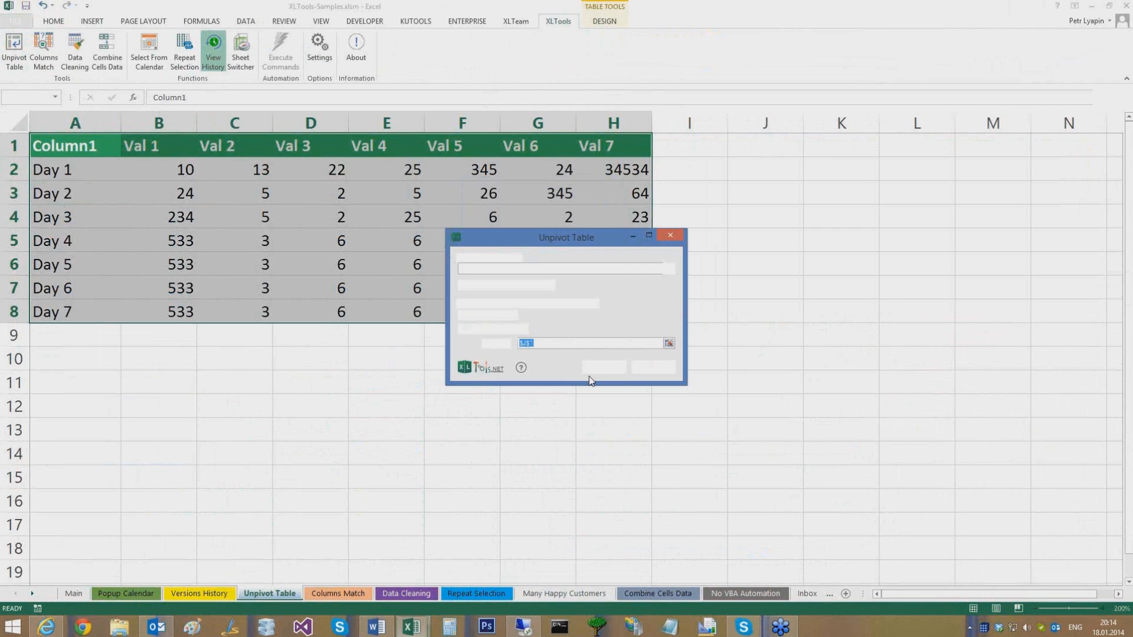
{"action": "key", "text": "Return"}
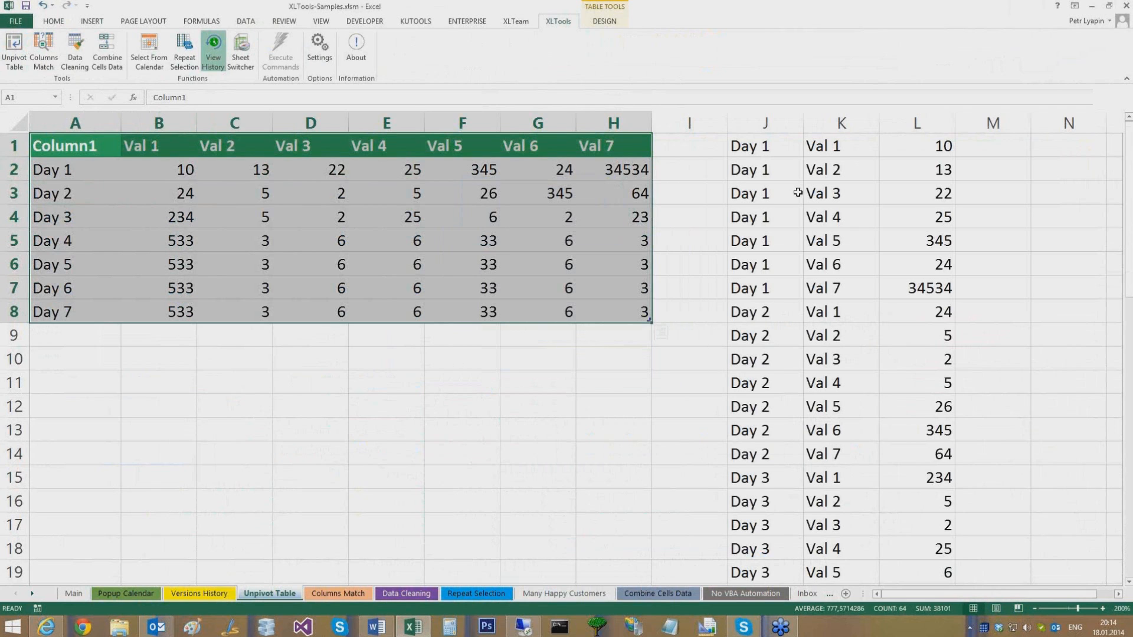
- Look over the unpivoted rows in columns J to L, and go to the Data Cleaning sheet by way of Main
{"action": "scroll", "coordinate": [797, 193], "scroll_direction": "down", "scroll_amount": 3}
{"action": "scroll", "coordinate": [802, 203], "scroll_direction": "down", "scroll_amount": 5}
{"action": "scroll", "coordinate": [767, 171], "scroll_direction": "up", "scroll_amount": 7}
{"action": "left_click", "coordinate": [735, 136]}
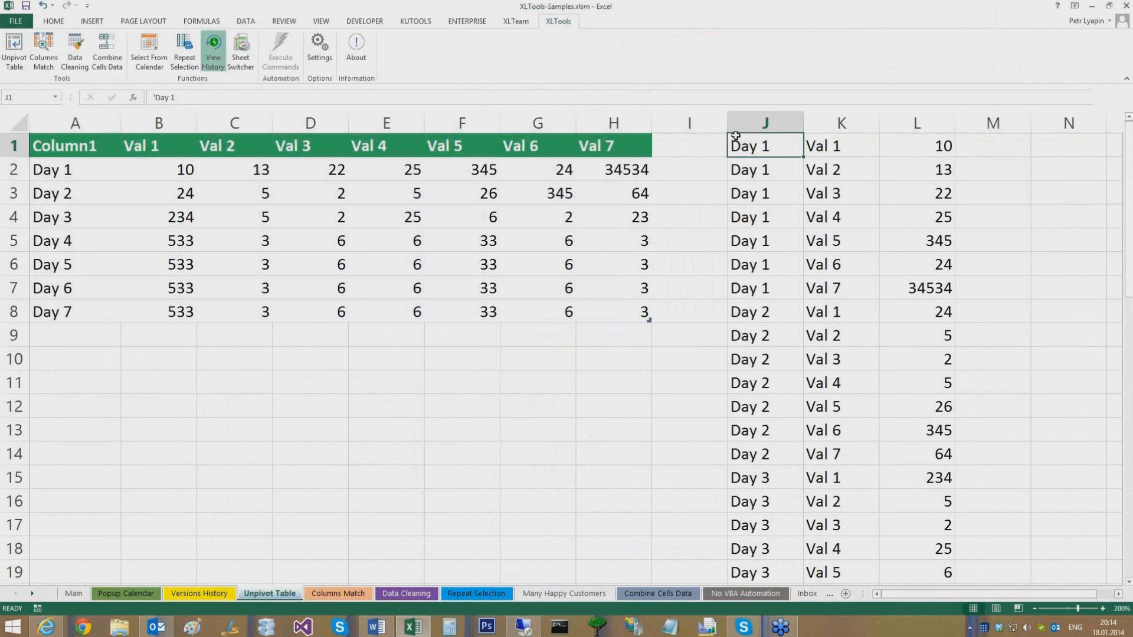
{"action": "left_click", "coordinate": [81, 596]}
{"action": "left_click", "coordinate": [140, 463]}
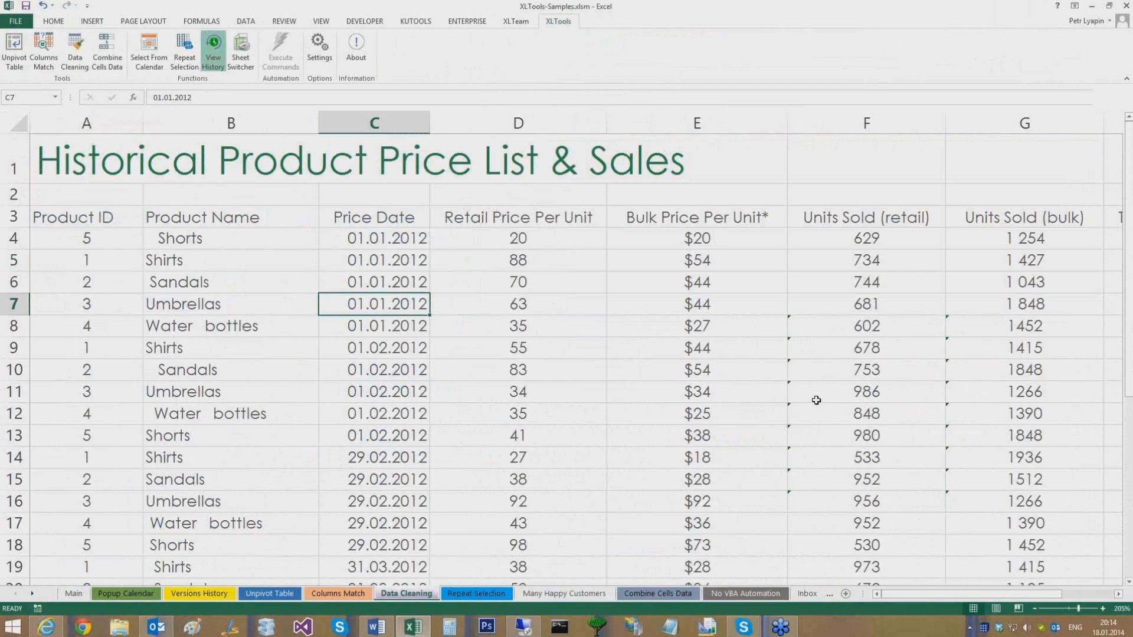
- Inspect the product names in B4 and B5 for extra leading and trailing spaces without changing them
{"action": "left_click", "coordinate": [288, 242]}
{"action": "key", "text": "F2"}
{"action": "key", "text": "Return"}
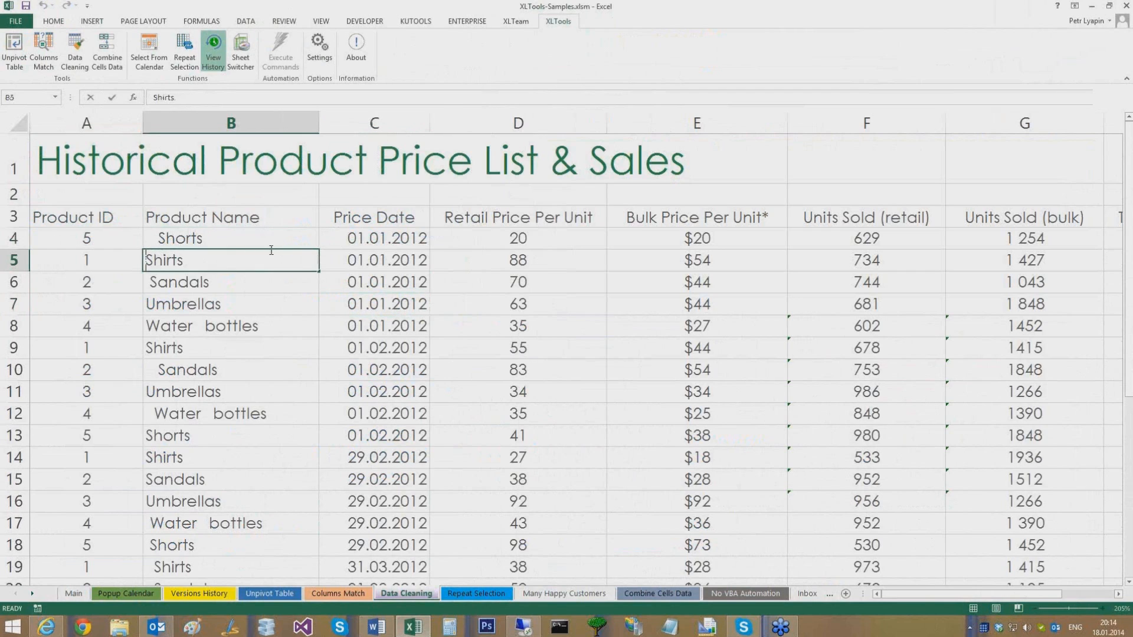
{"action": "key", "text": "Up"}
{"action": "key", "text": "F2"}
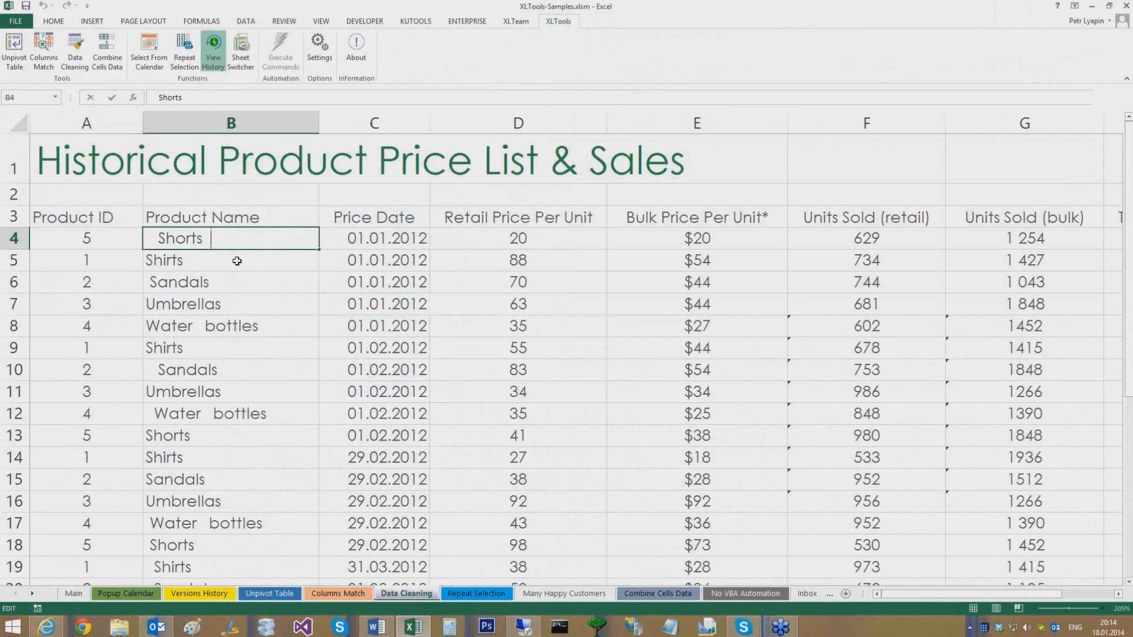
{"action": "key", "text": "Return"}
{"action": "key", "text": "F2"}
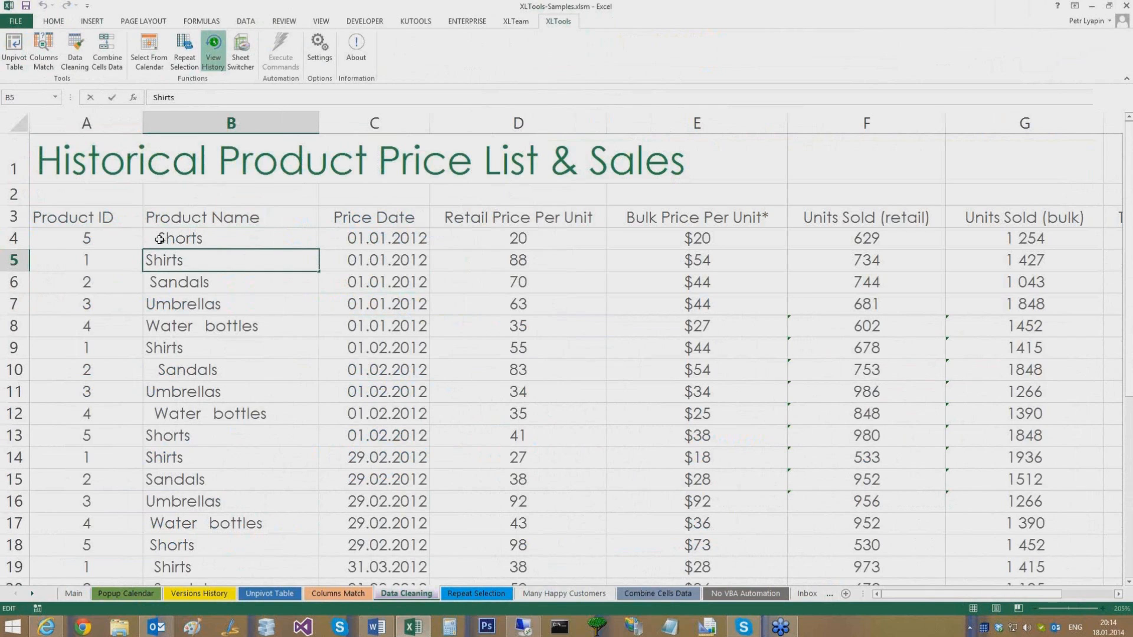
{"action": "double_click", "coordinate": [160, 239]}
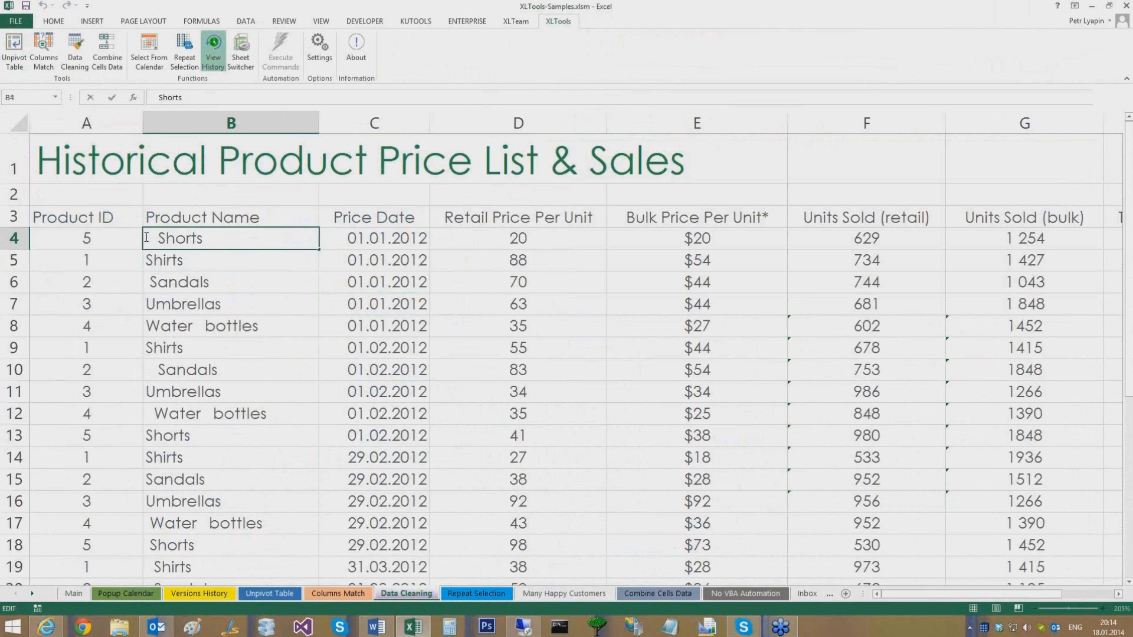
{"action": "double_click", "coordinate": [198, 261]}
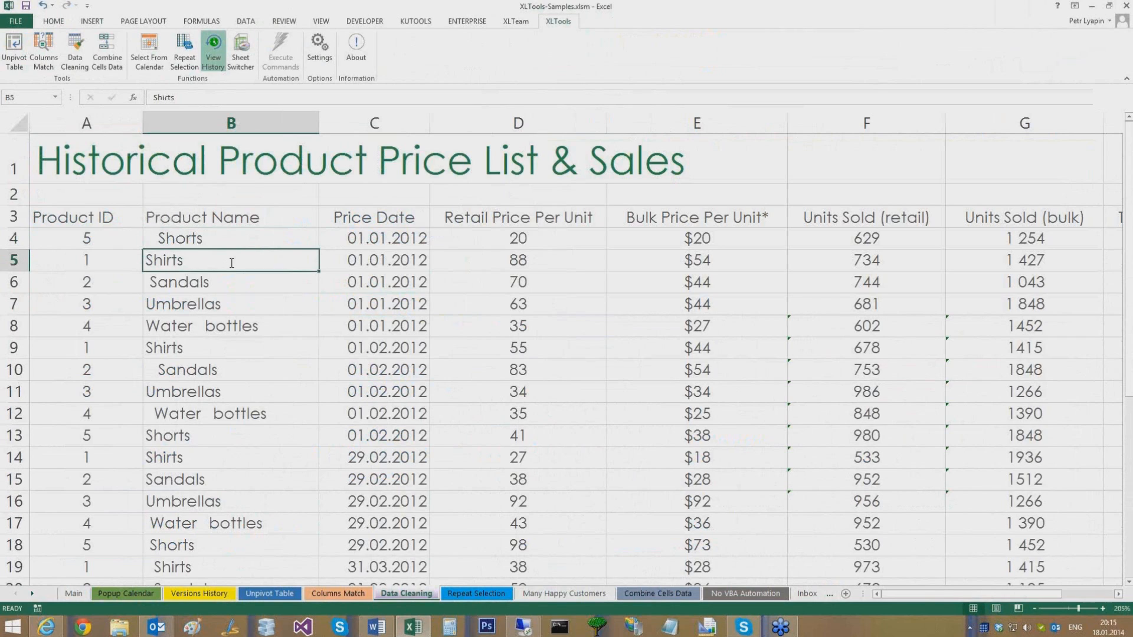
{"action": "double_click", "coordinate": [161, 238]}
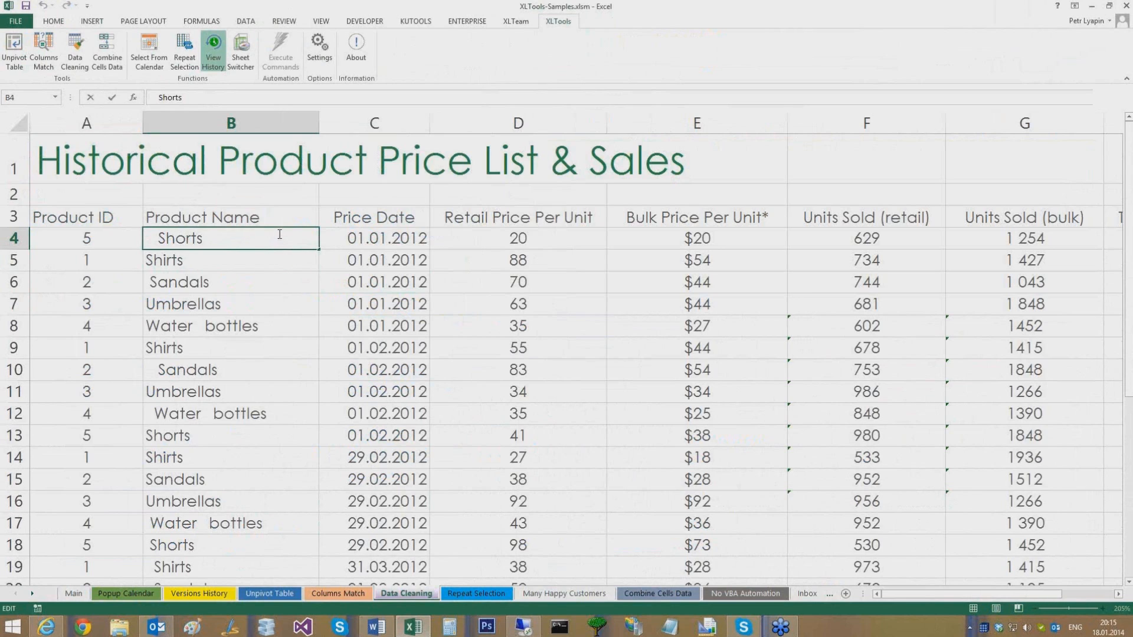
{"action": "key", "text": "Escape"}
{"action": "left_click", "coordinate": [248, 255]}
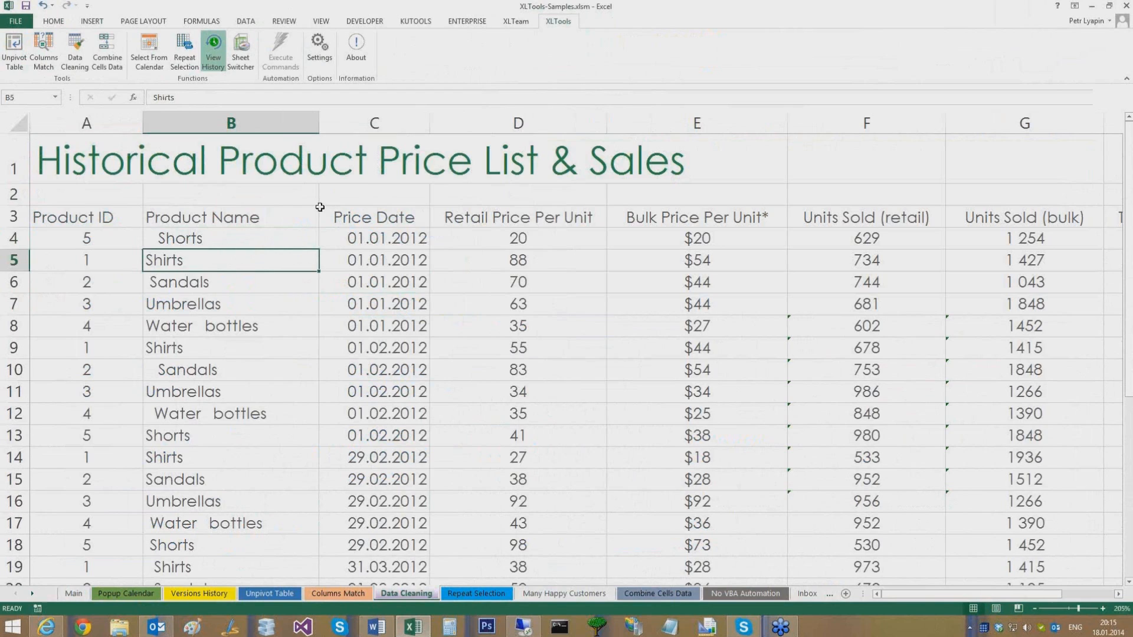
- Trim leading and trailing spaces in the Product Name column B with Data Cleaning, also reducing spaces between words to one
{"action": "left_click", "coordinate": [75, 56]}
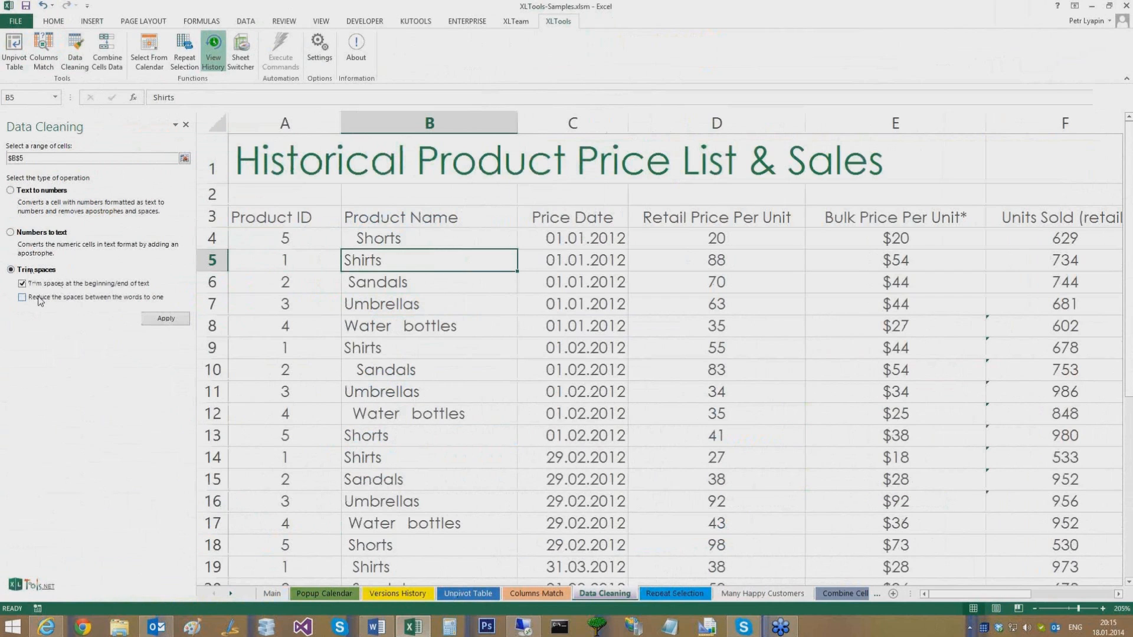
{"action": "left_click", "coordinate": [435, 122]}
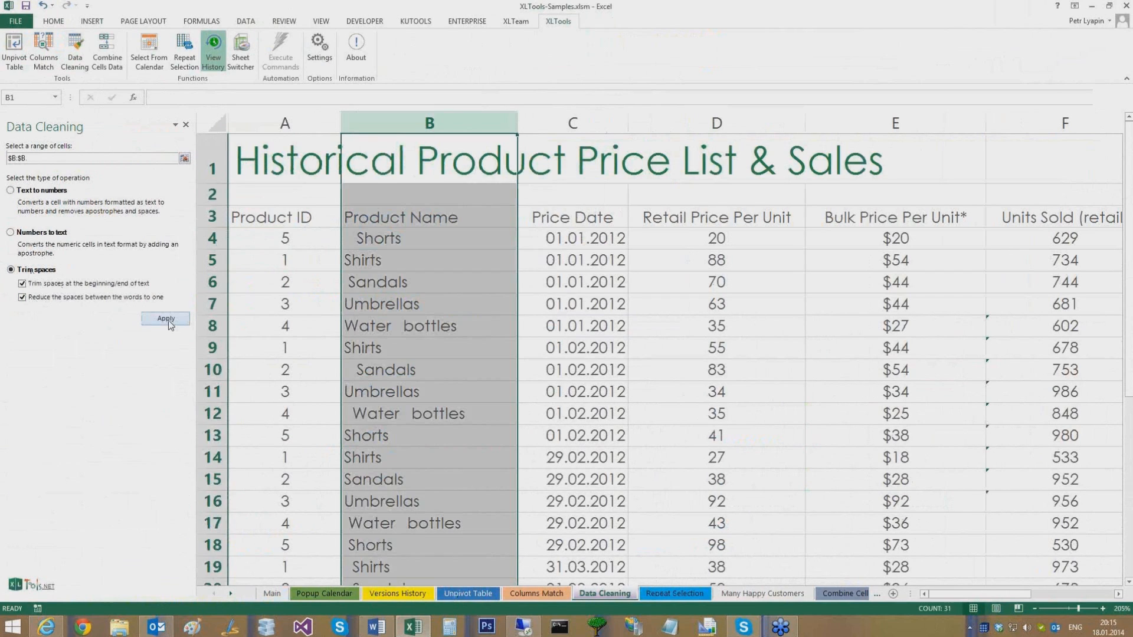
{"action": "left_click", "coordinate": [166, 320]}
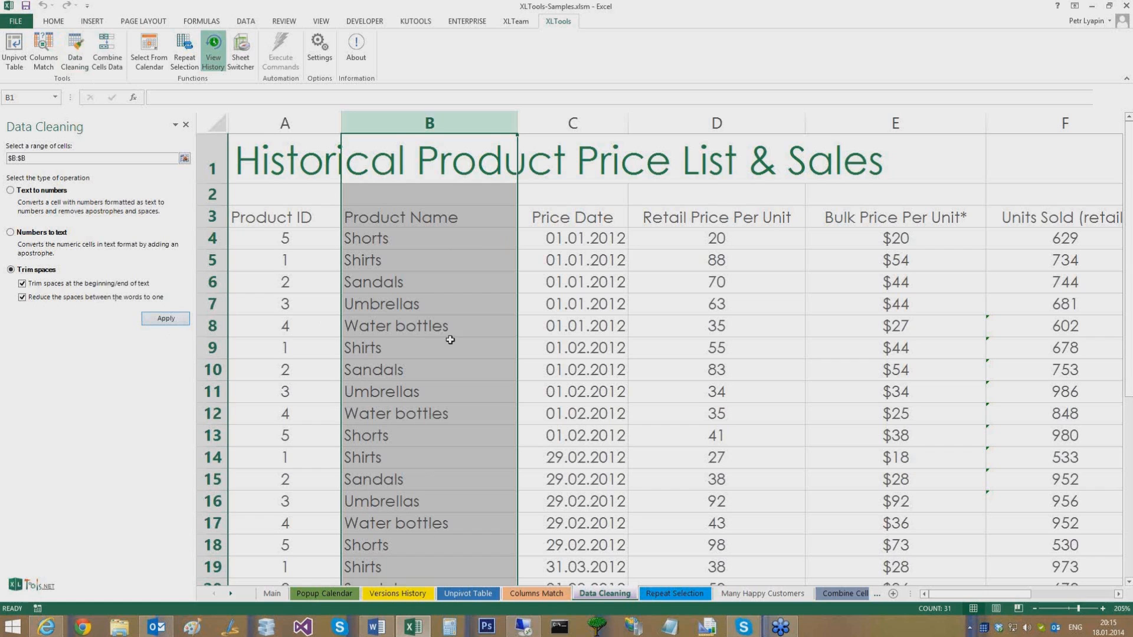
- Examine the Units Sold columns and the Text to numbers cleaning operation, and close Data Cleaning without applying it
{"action": "left_click", "coordinate": [1119, 595]}
{"action": "left_click", "coordinate": [1118, 595]}
{"action": "left_click", "coordinate": [41, 232]}
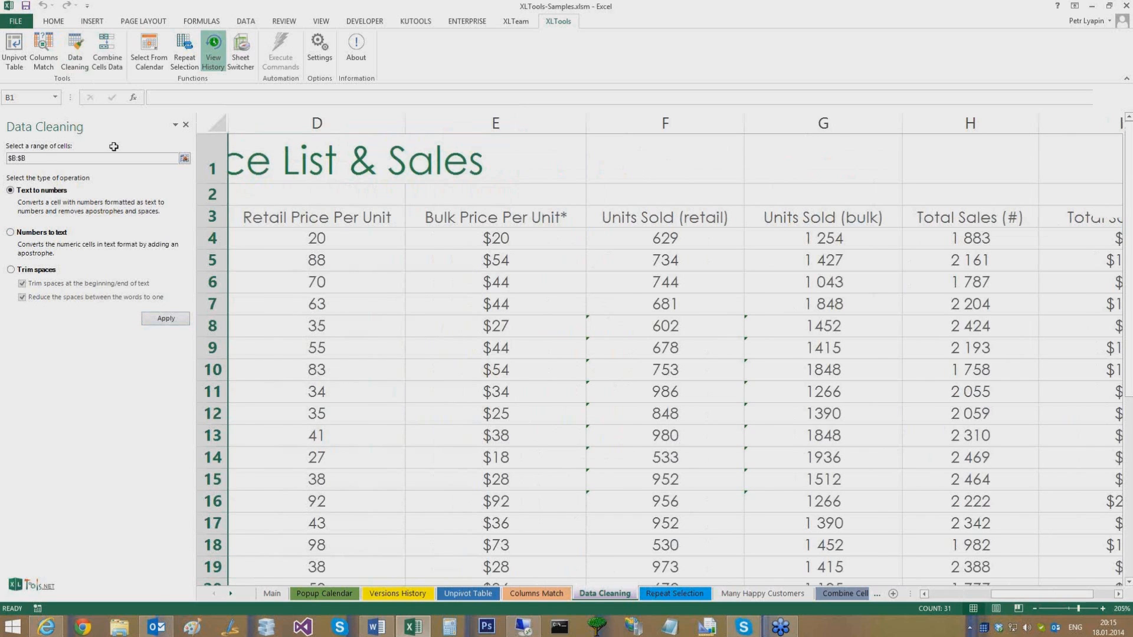
{"action": "left_click", "coordinate": [186, 124]}
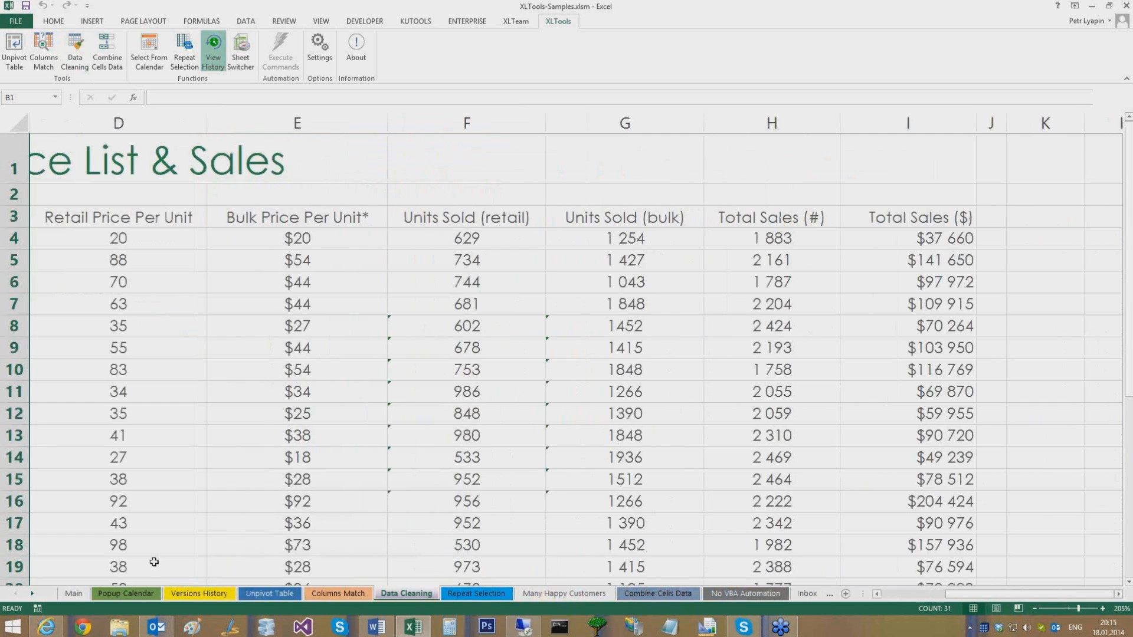
- On the Columns Match sheet, examine the Std and Col attribute columns and the match percentage matrix in L2:Q7
{"action": "left_click", "coordinate": [73, 593]}
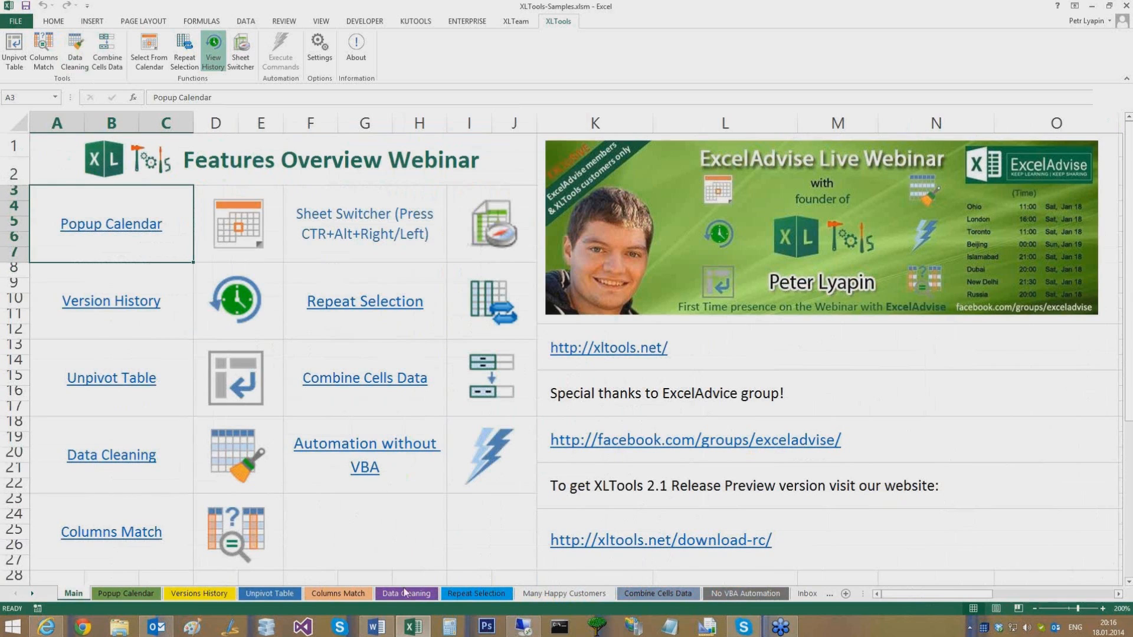
{"action": "left_click", "coordinate": [336, 595]}
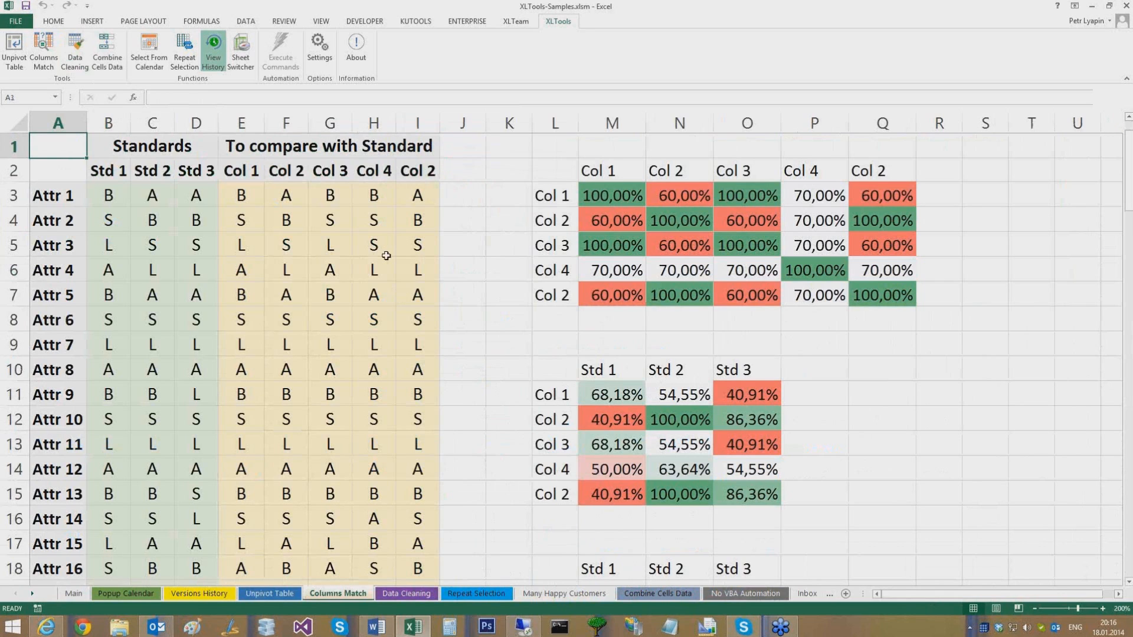
{"action": "left_click", "coordinate": [109, 171]}
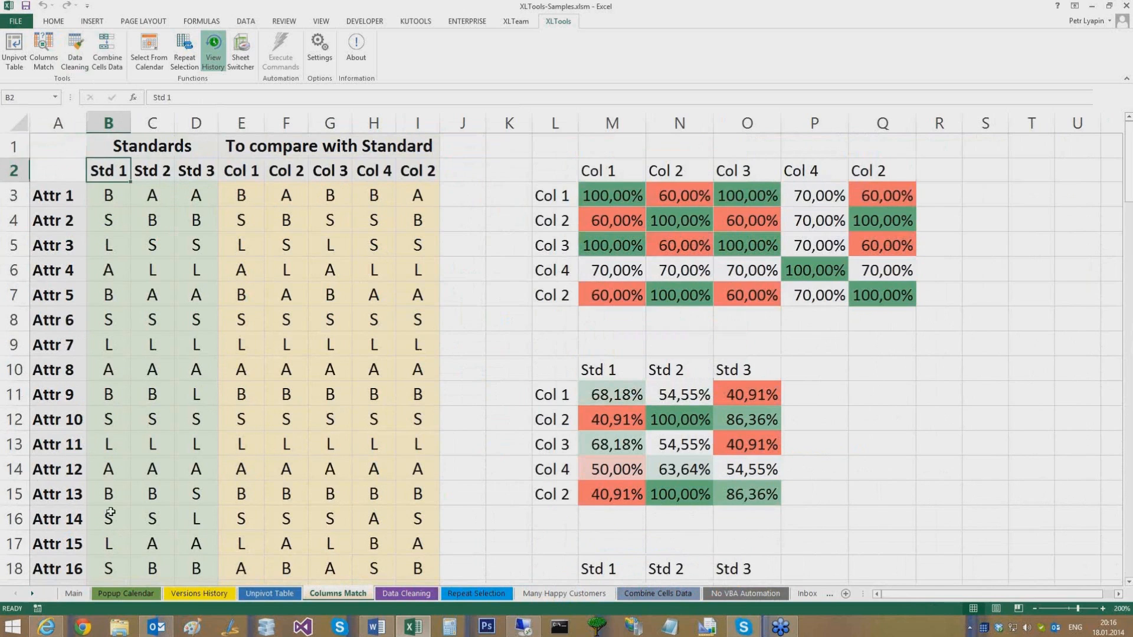
{"action": "left_click", "coordinate": [110, 513], "text": "shift"}
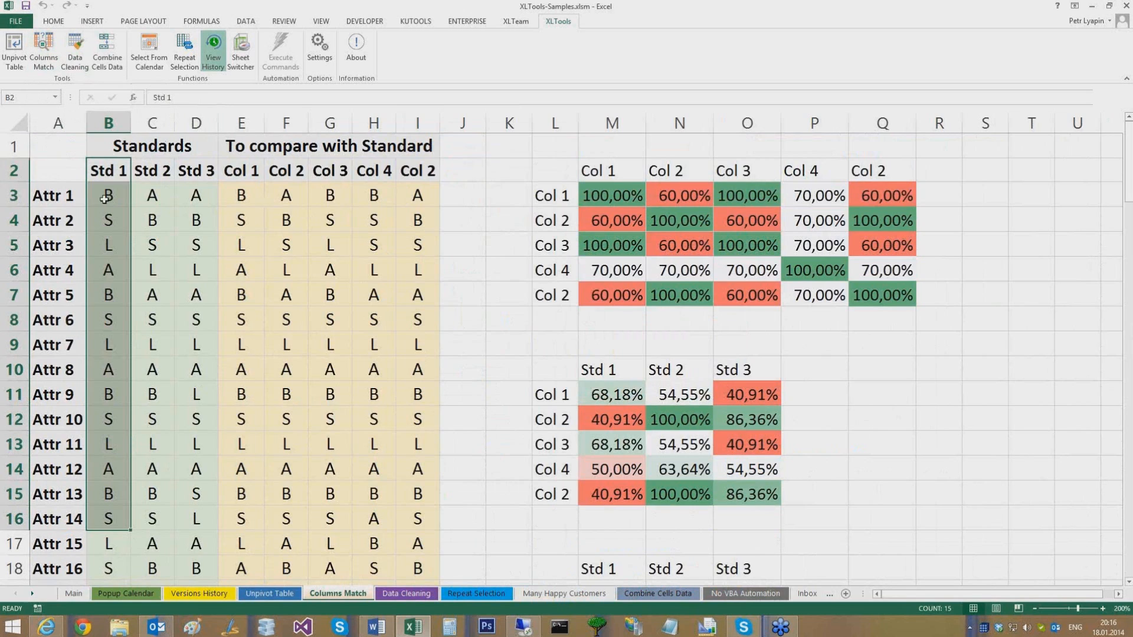
{"action": "left_click", "coordinate": [196, 220]}
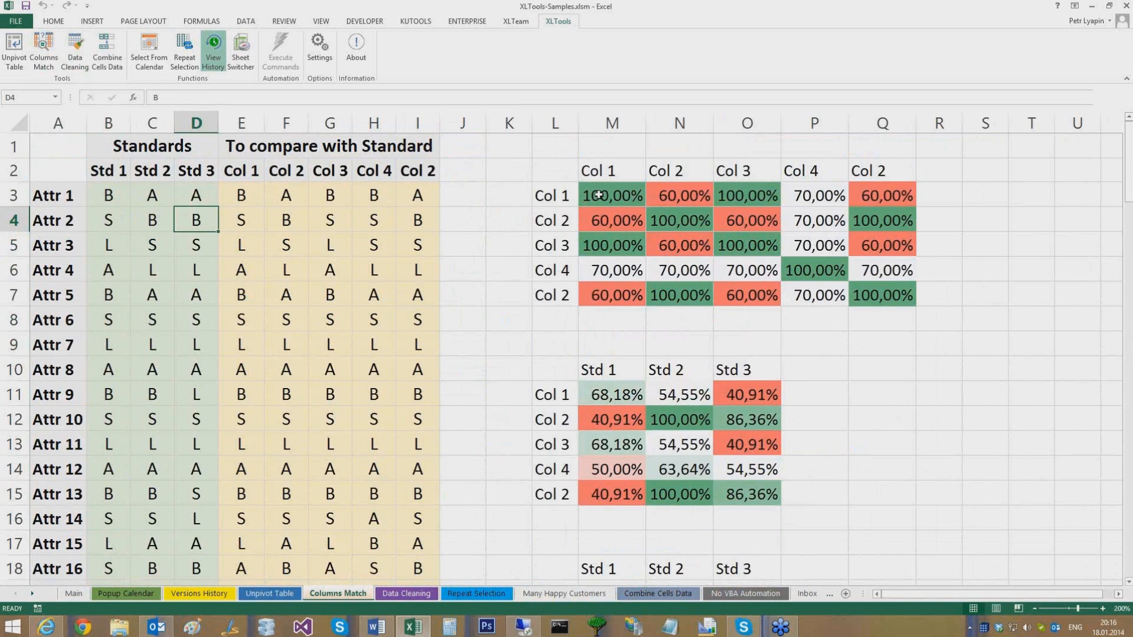
{"action": "left_click_drag", "start_coordinate": [556, 172], "coordinate": [893, 293]}
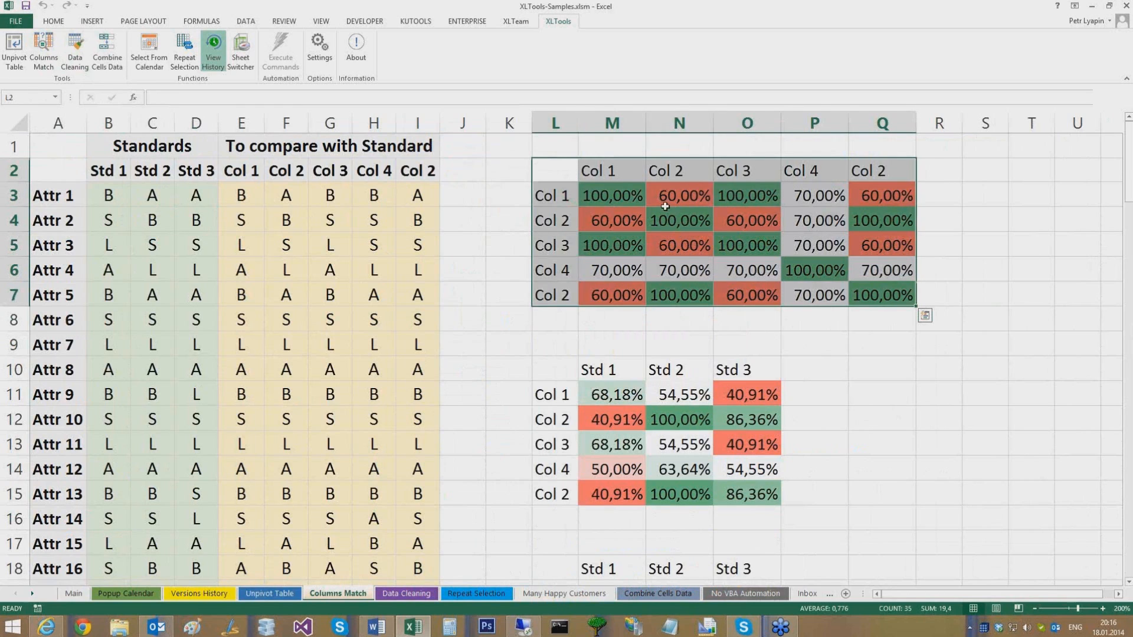
{"action": "left_click", "coordinate": [678, 219]}
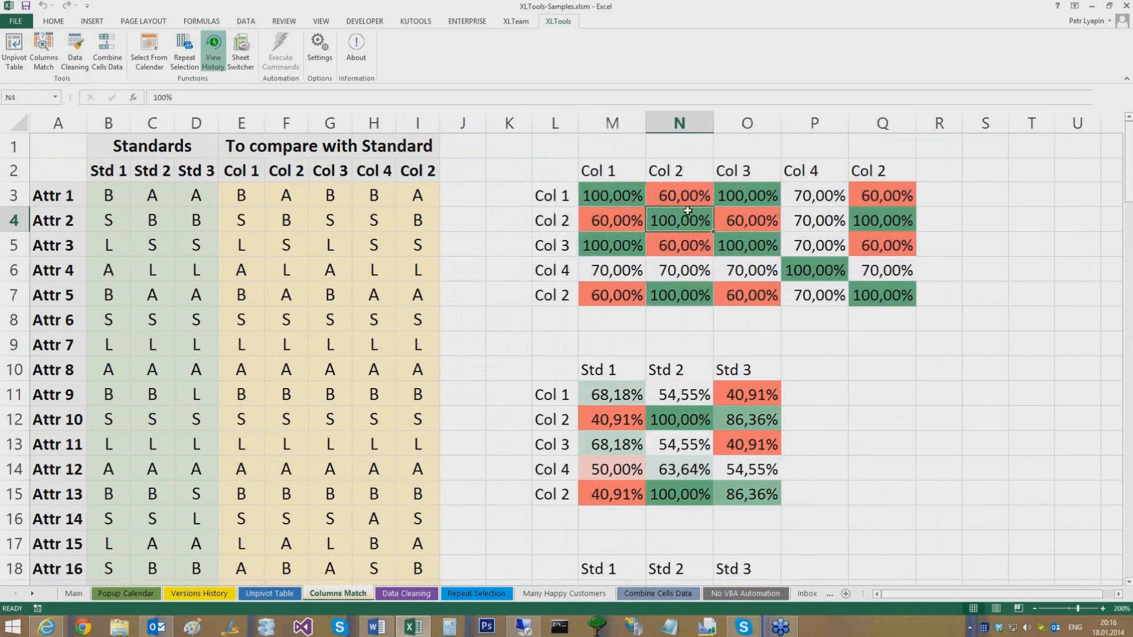
{"action": "left_click", "coordinate": [114, 170]}
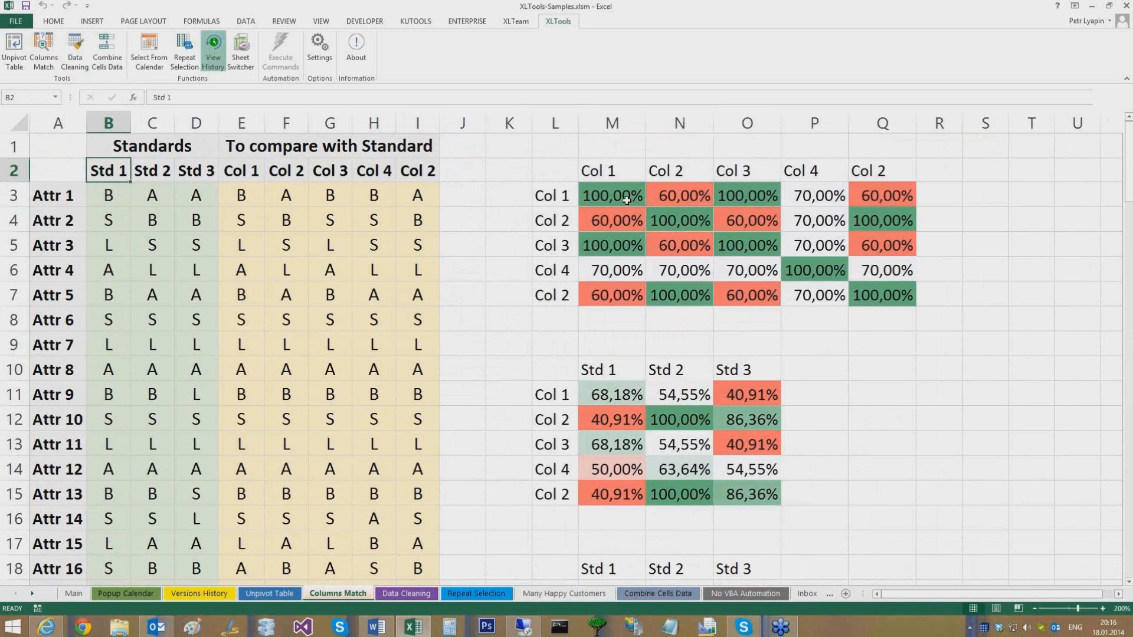
{"action": "left_click_drag", "start_coordinate": [612, 196], "coordinate": [893, 295]}
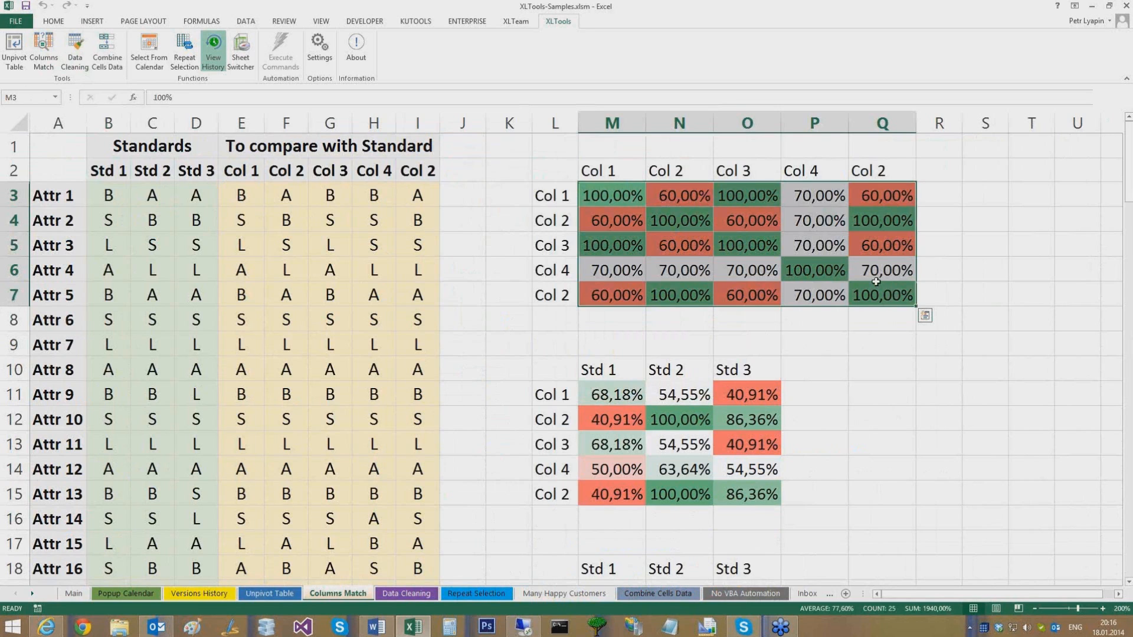
- From Main, view the Inbox sheet's download notifications and the command tables on the No VBA Automation sheet, ending on Inbox
{"action": "left_click", "coordinate": [73, 593]}
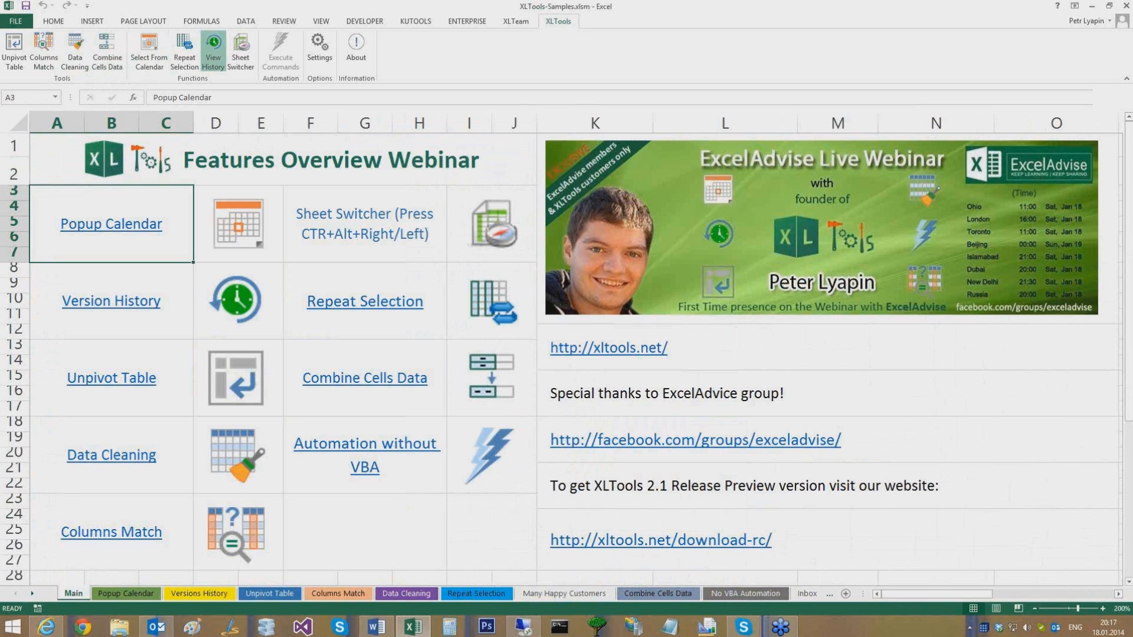
{"action": "left_click", "coordinate": [829, 596]}
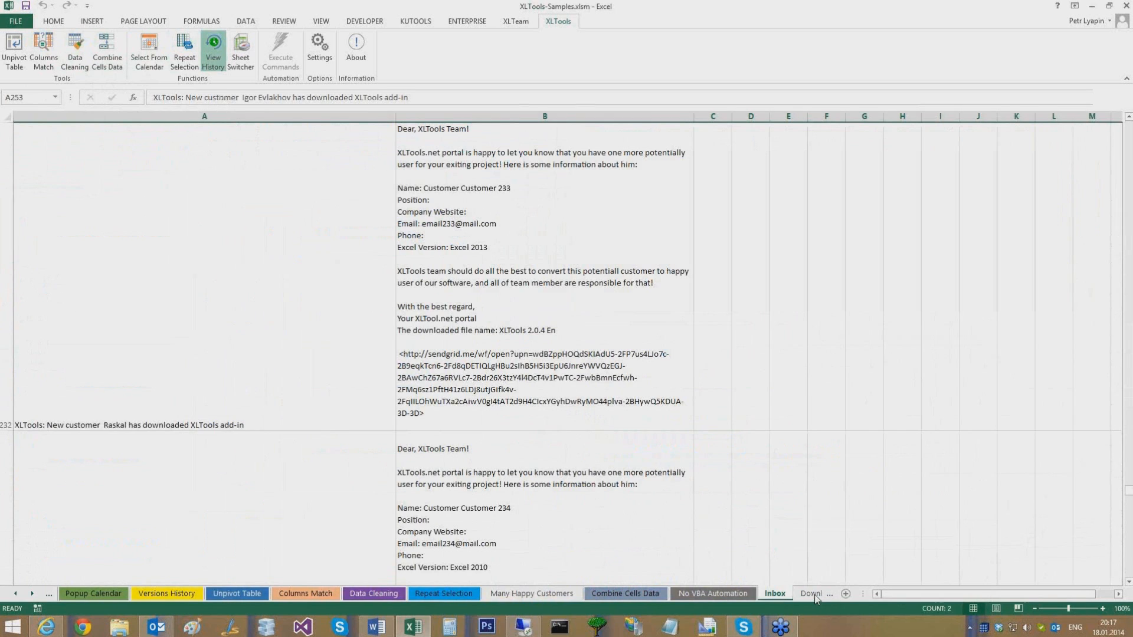
{"action": "left_click", "coordinate": [813, 595]}
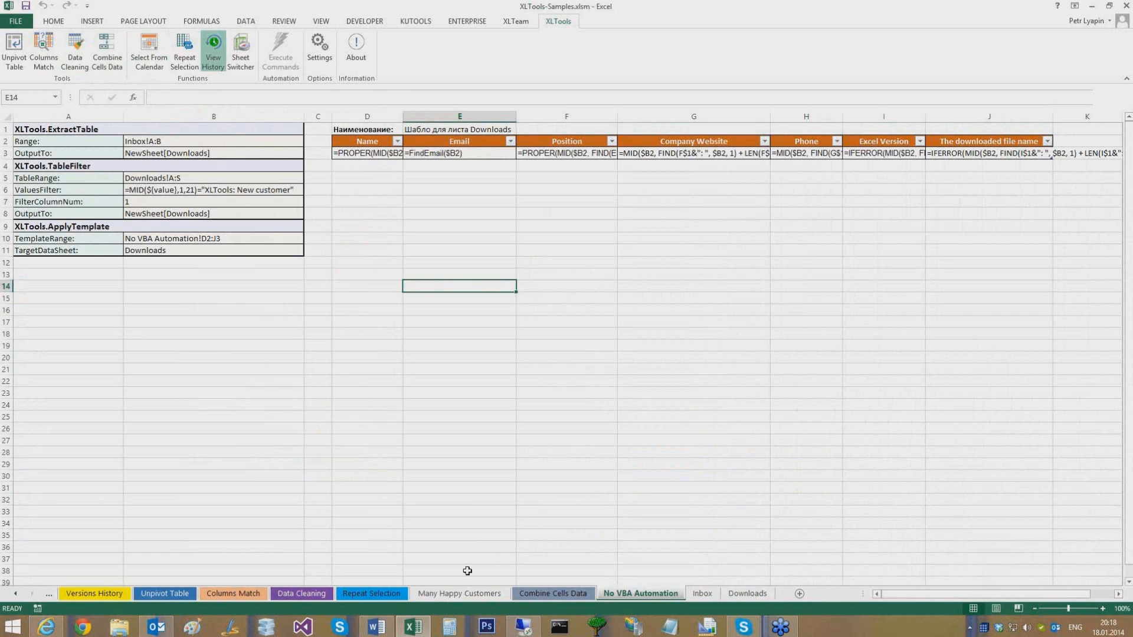
{"action": "left_click", "coordinate": [702, 593]}
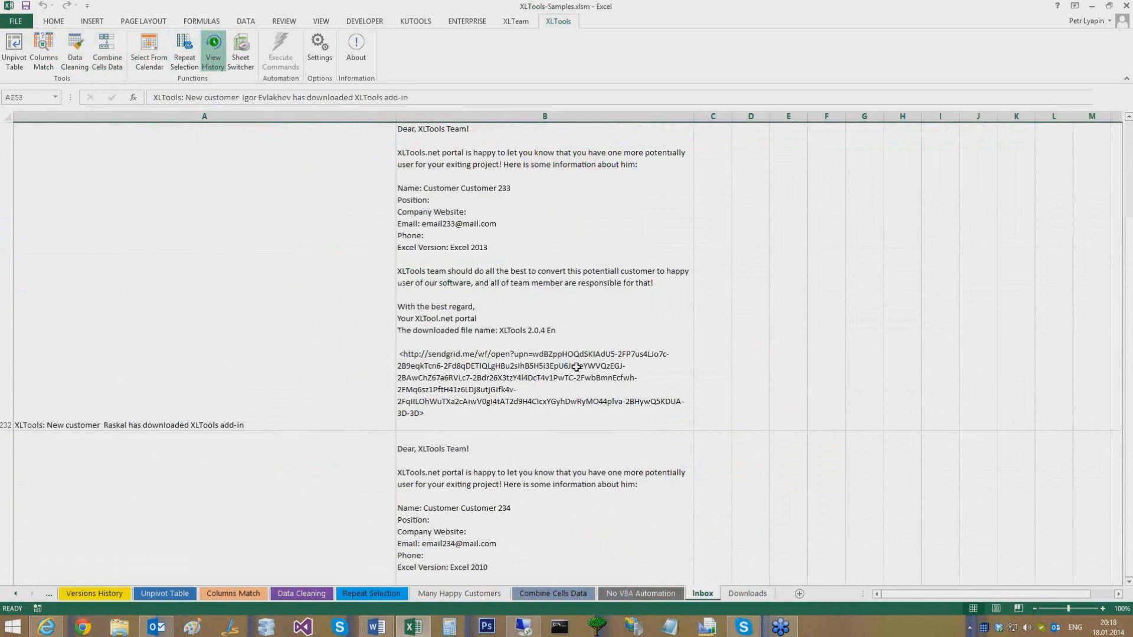
- Read a customer download notification in column B of Inbox, and return to the No VBA Automation sheet
{"action": "left_click", "coordinate": [430, 139]}
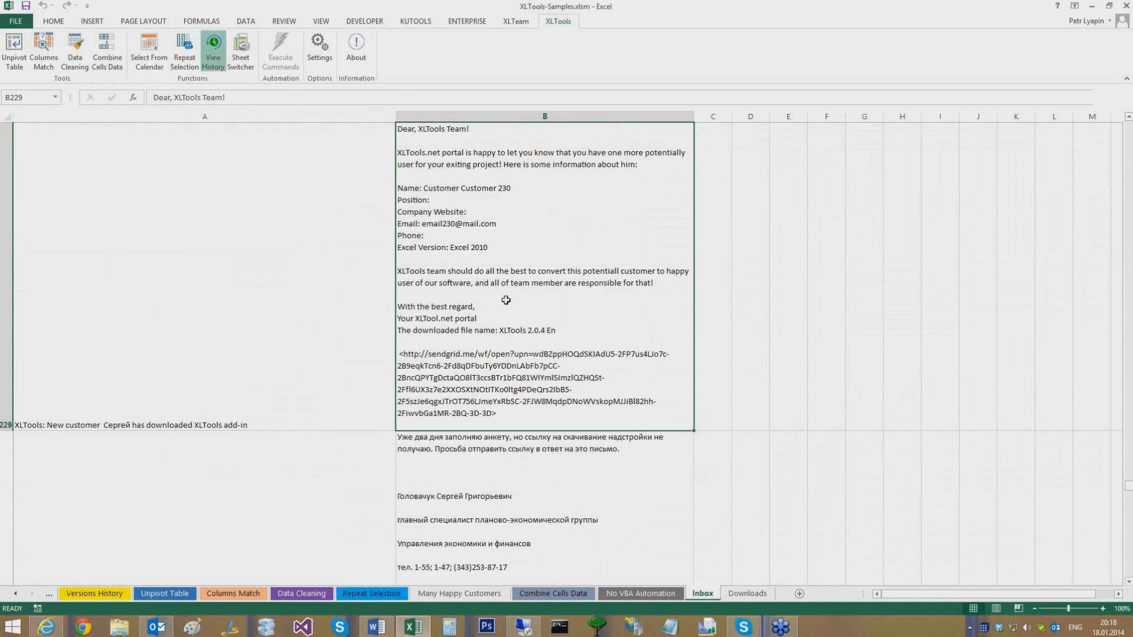
{"action": "scroll", "coordinate": [506, 301], "scroll_direction": "down", "scroll_amount": 5}
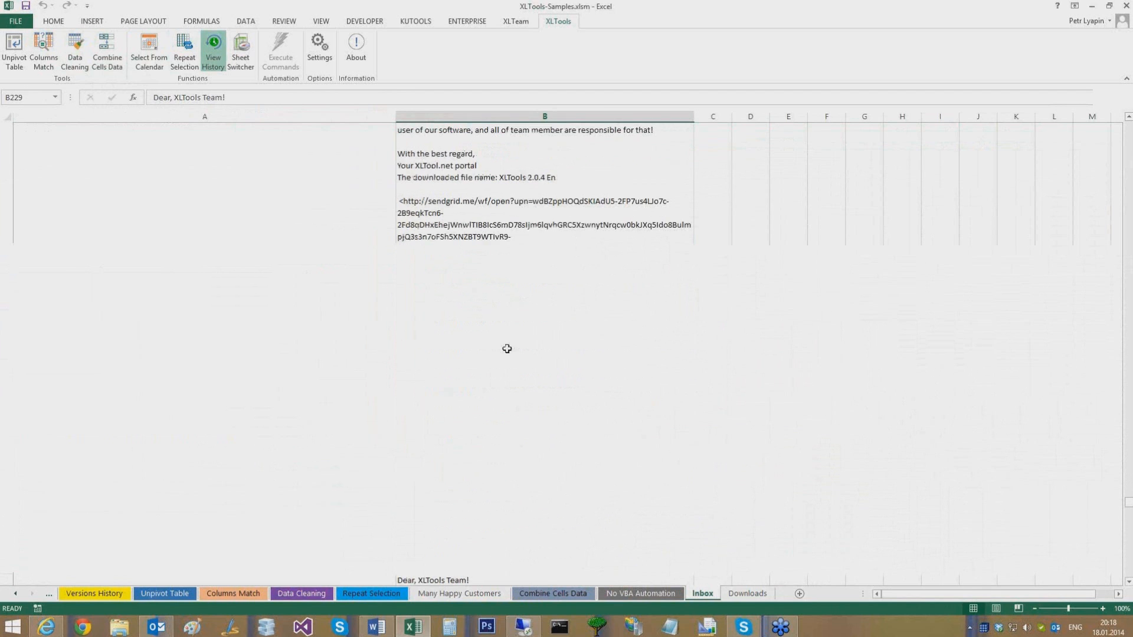
{"action": "left_click", "coordinate": [640, 593]}
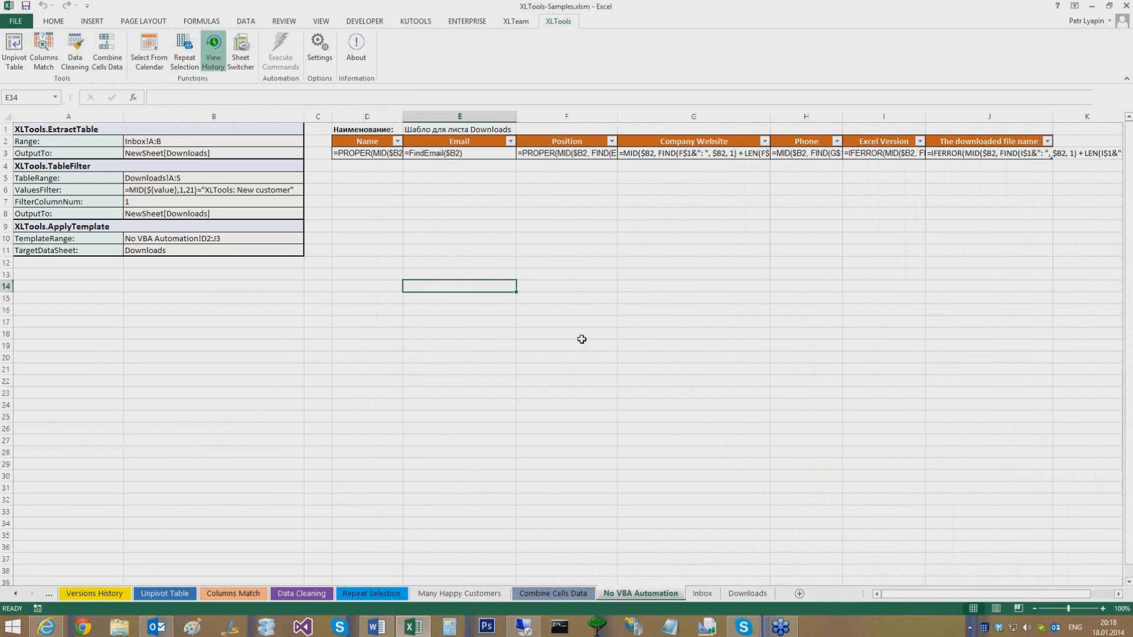
- Examine the stacked XLTools.ExtractTable, TableFilter and ApplyTemplate command tables in columns A and B
{"action": "left_click", "coordinate": [181, 301]}
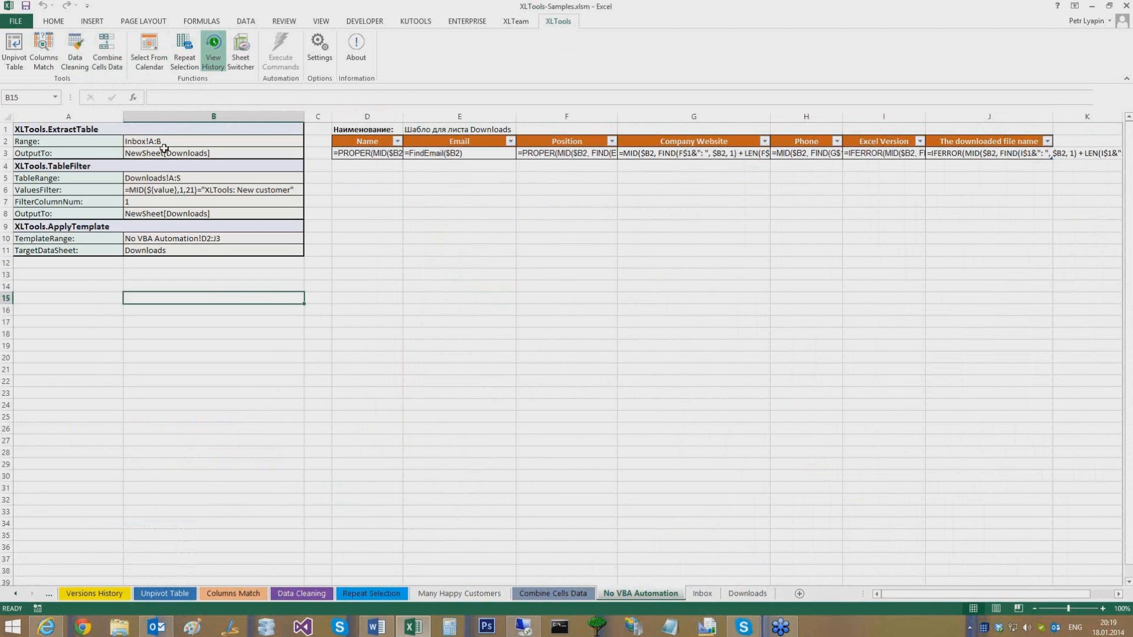
{"action": "left_click_drag", "start_coordinate": [163, 130], "coordinate": [161, 174]}
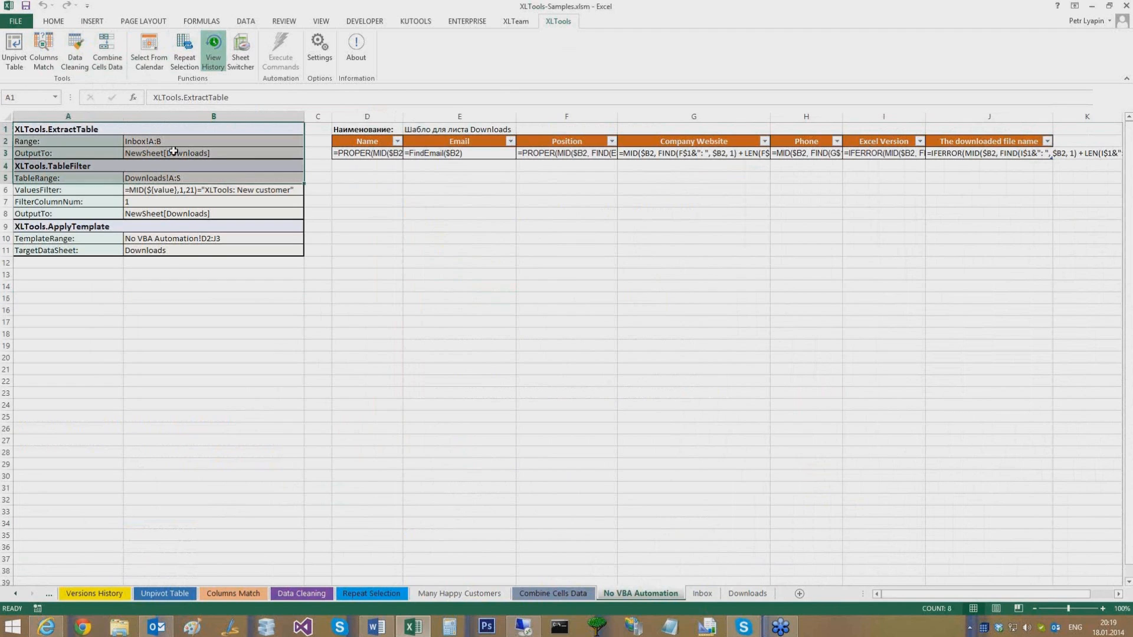
{"action": "left_click", "coordinate": [167, 261]}
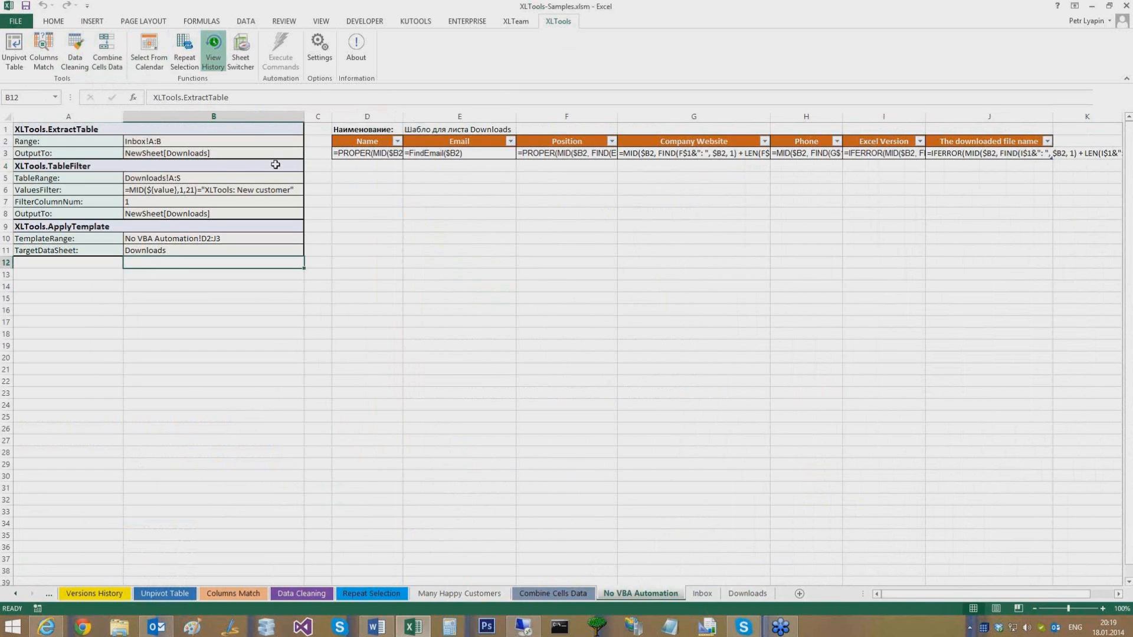
{"action": "key", "text": "Up"}
{"action": "key", "text": "Up"}
{"action": "key", "text": "Up"}
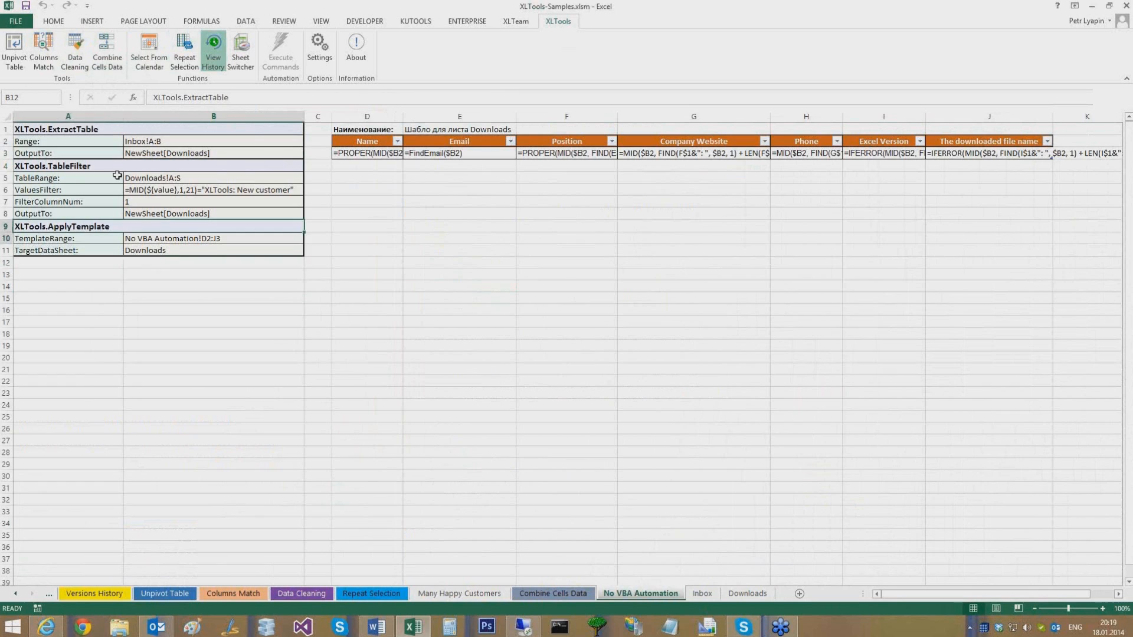
{"action": "left_click", "coordinate": [81, 129], "text": "shift"}
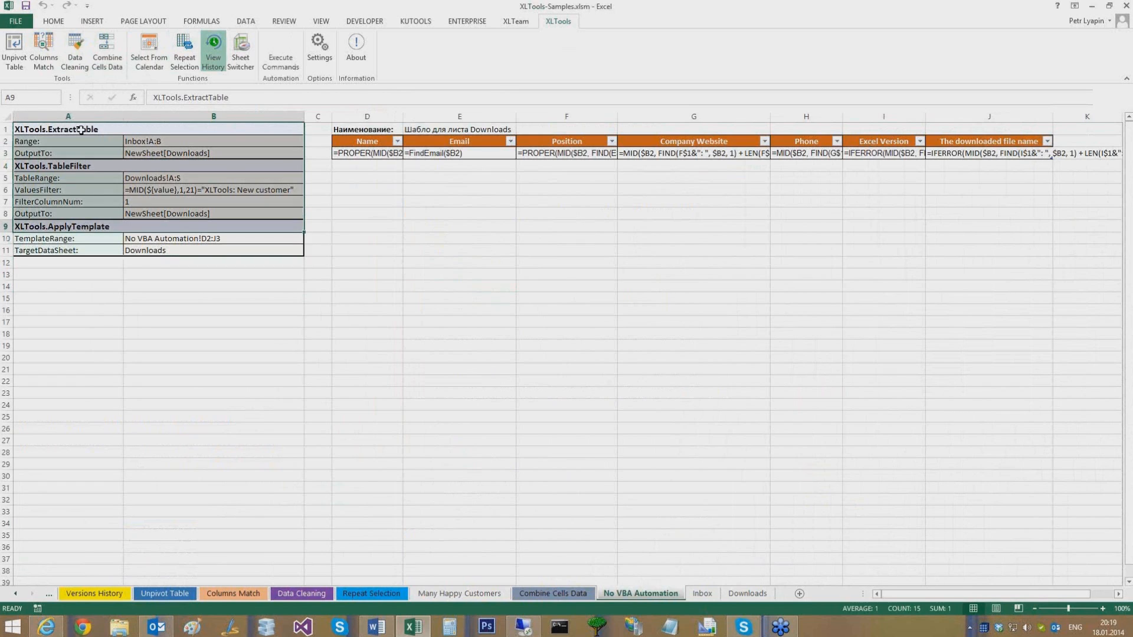
{"action": "left_click", "coordinate": [121, 130]}
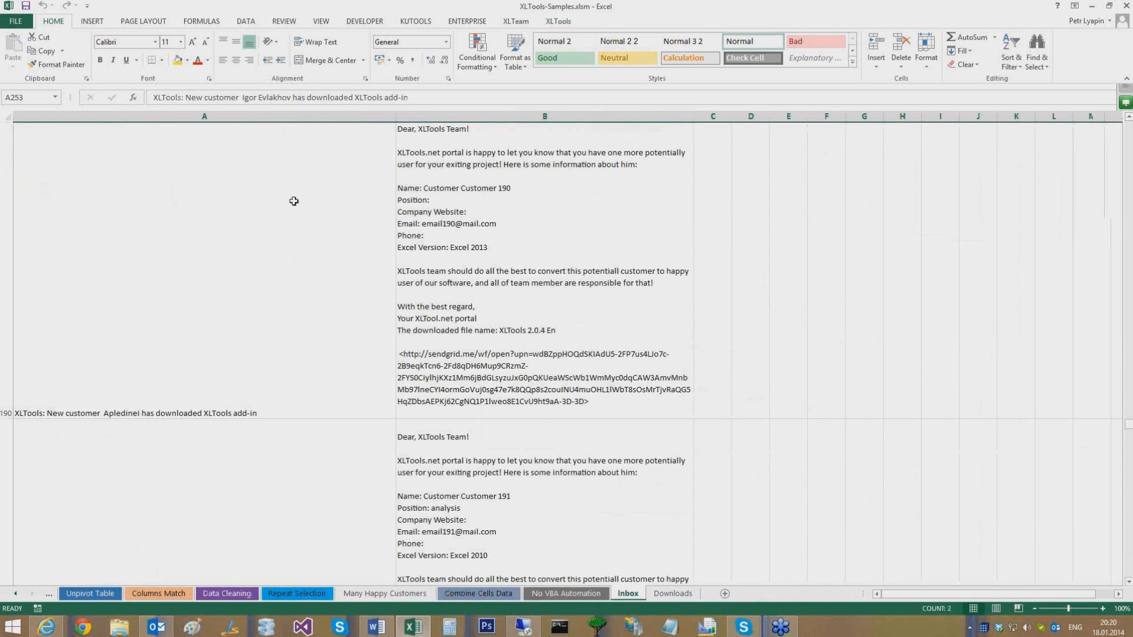
- View the subject and body of an Inbox notification, and examine the XLTools.ExtractTable command in A1:B3 that reads Inbox!A:B
{"action": "left_click_drag", "start_coordinate": [189, 287], "coordinate": [481, 291]}
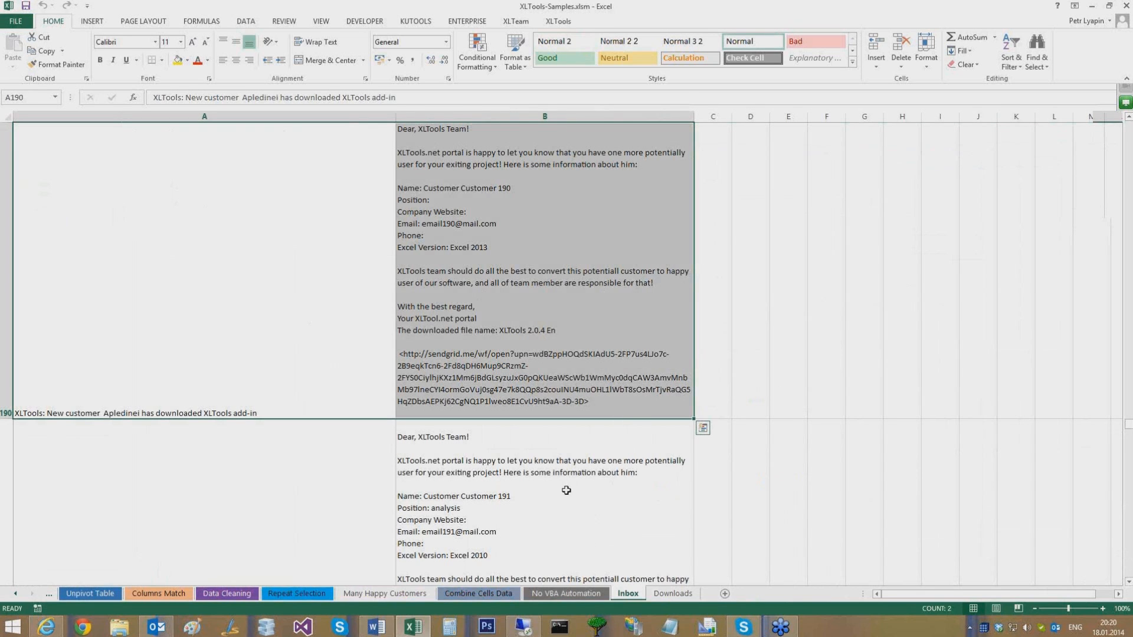
{"action": "scroll", "coordinate": [566, 472], "scroll_direction": "up", "scroll_amount": 19}
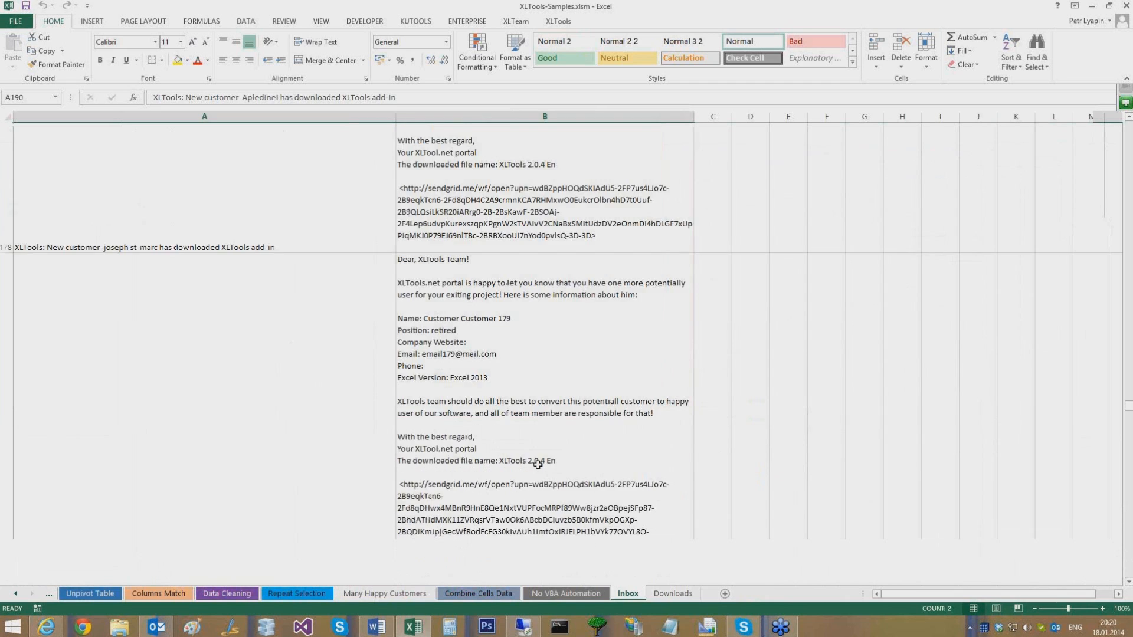
{"action": "left_click", "coordinate": [575, 594]}
{"action": "left_click_drag", "start_coordinate": [64, 129], "coordinate": [108, 150]}
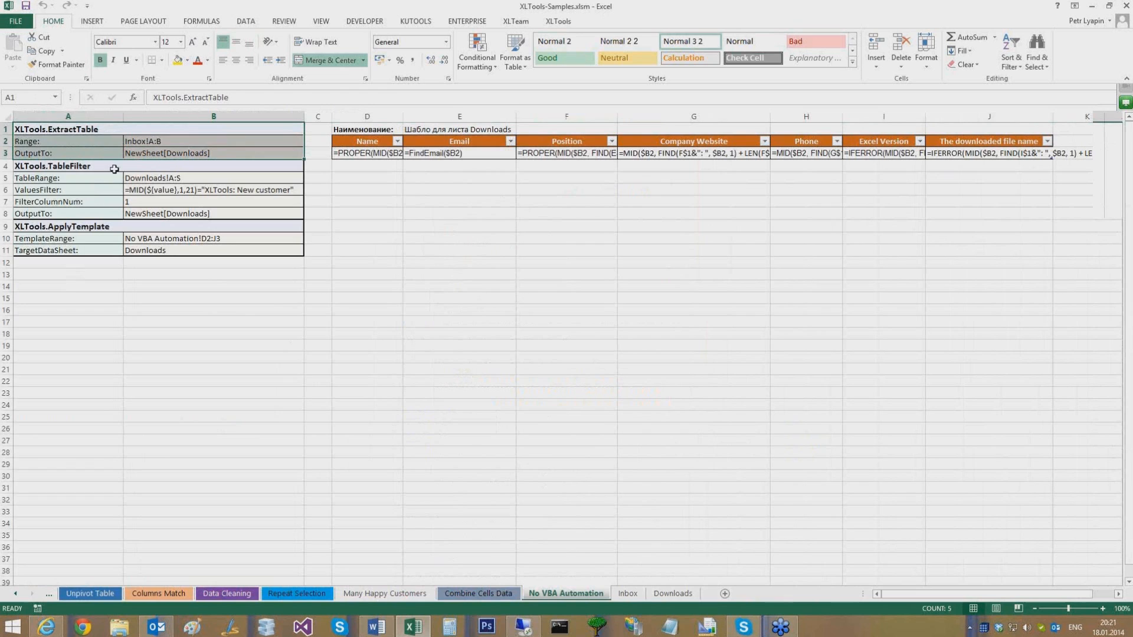
- Examine the XLTools.TableFilter command in A4:B8 and the "XLTools: New customer" subject text in Inbox cell A133
{"action": "left_click_drag", "start_coordinate": [116, 167], "coordinate": [120, 214]}
{"action": "left_click", "coordinate": [627, 596]}
{"action": "double_click", "coordinate": [102, 424]}
{"action": "left_click_drag", "start_coordinate": [102, 424], "coordinate": [3, 423]}
{"action": "left_click", "coordinate": [102, 423]}
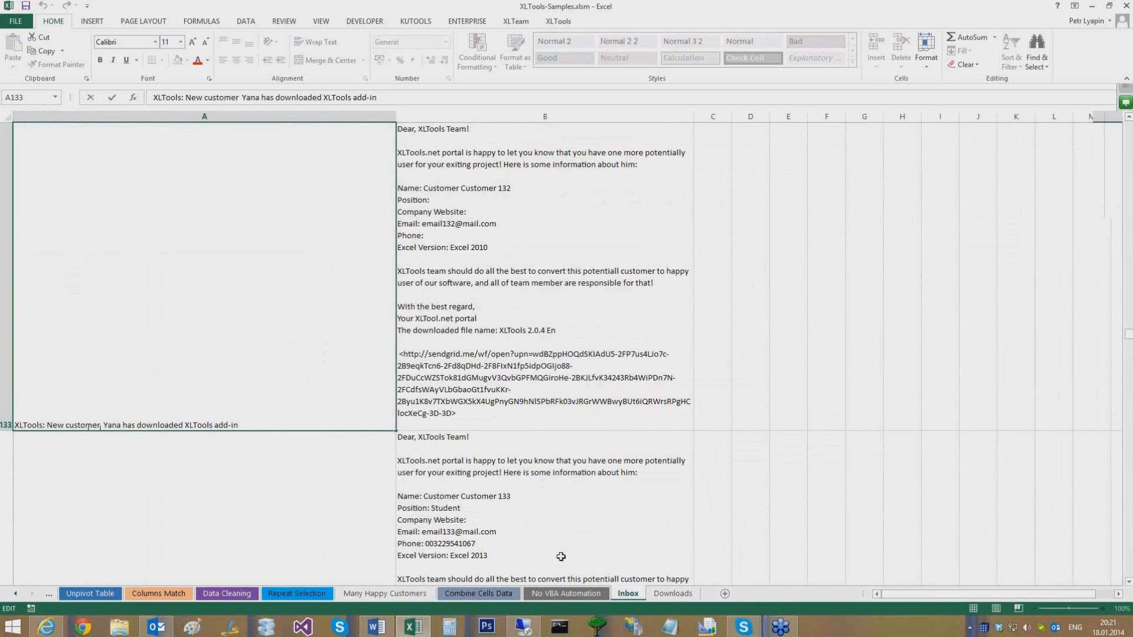
- On No VBA Automation, examine the XLTools.ApplyTemplate command in A9:B11 and the template formulas in D3:J3
{"action": "left_click", "coordinate": [566, 594]}
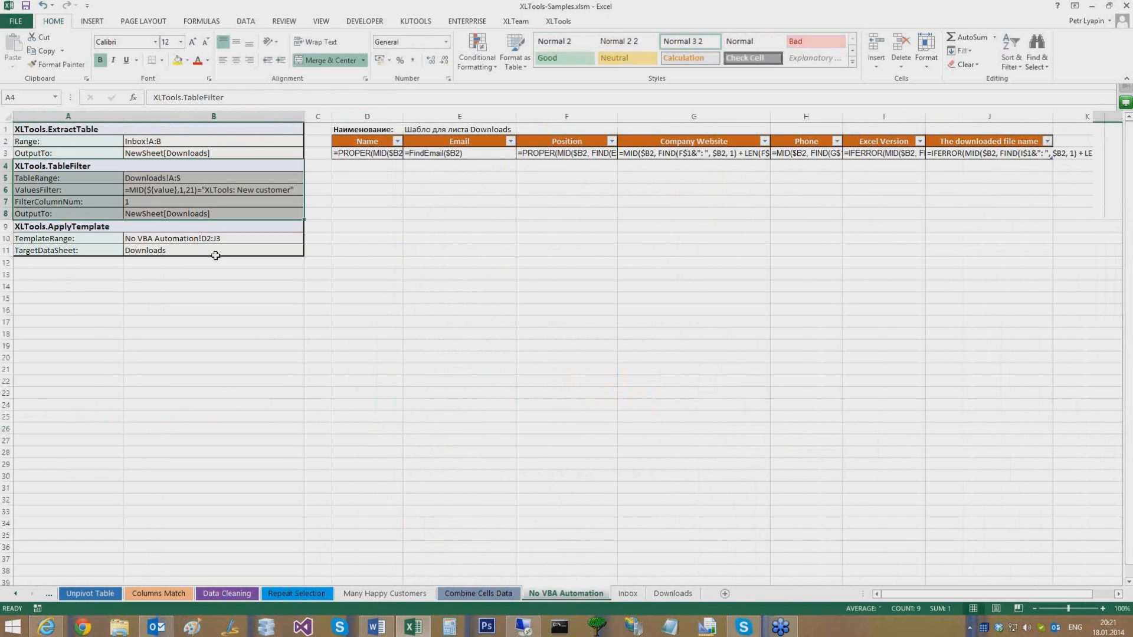
{"action": "left_click_drag", "start_coordinate": [130, 227], "coordinate": [131, 249]}
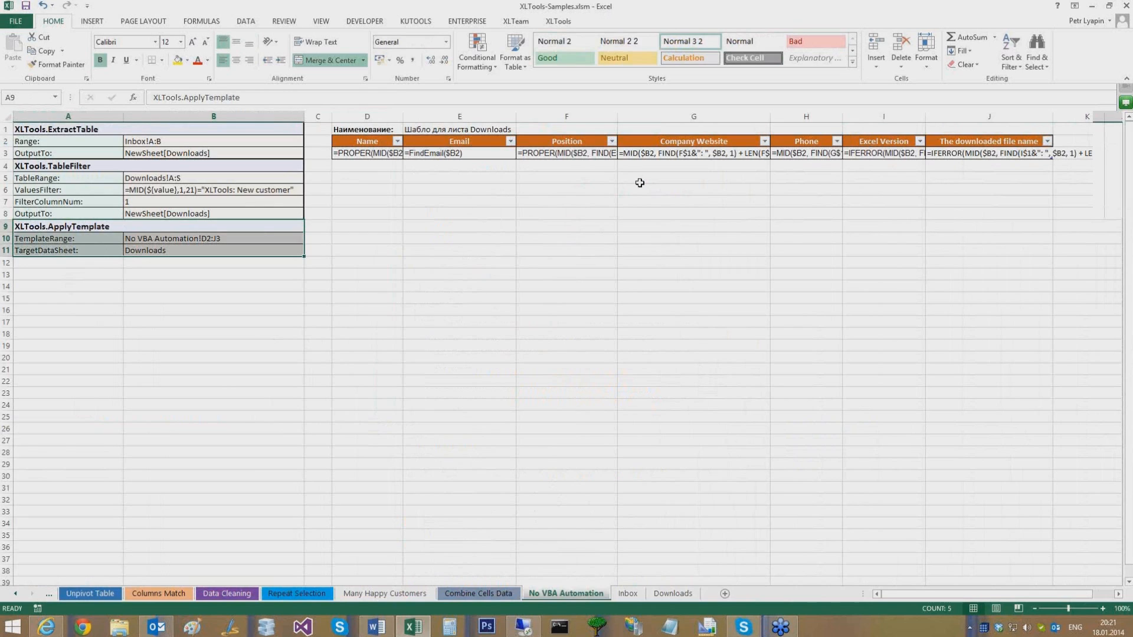
{"action": "left_click", "coordinate": [367, 153]}
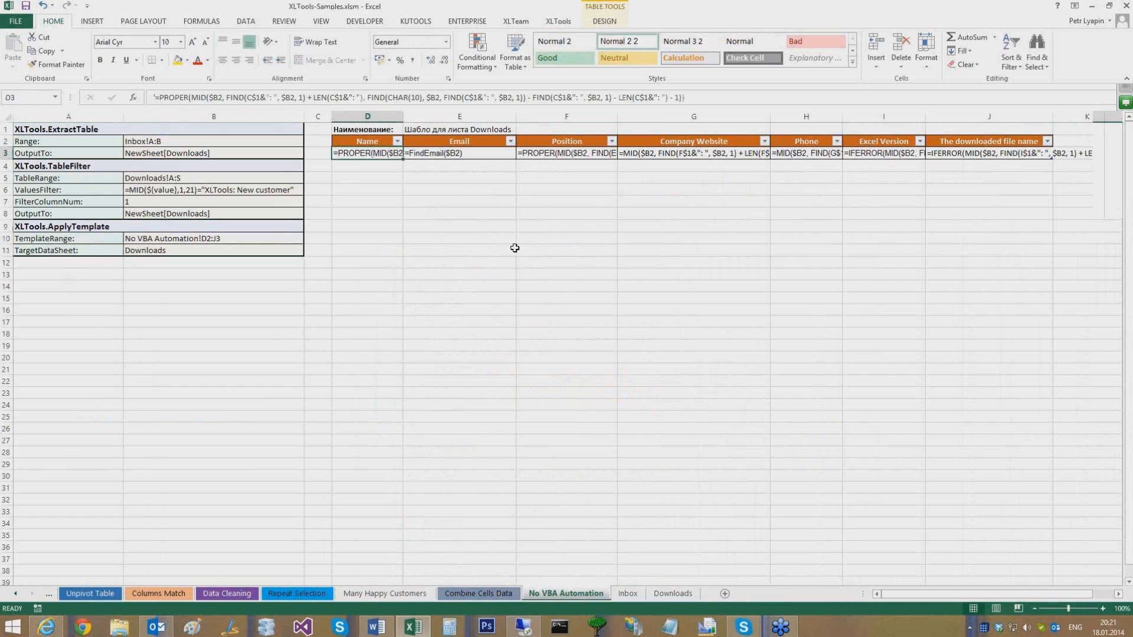
{"action": "key", "text": "Right"}
{"action": "key", "text": "Right"}
{"action": "key", "text": "Right"}
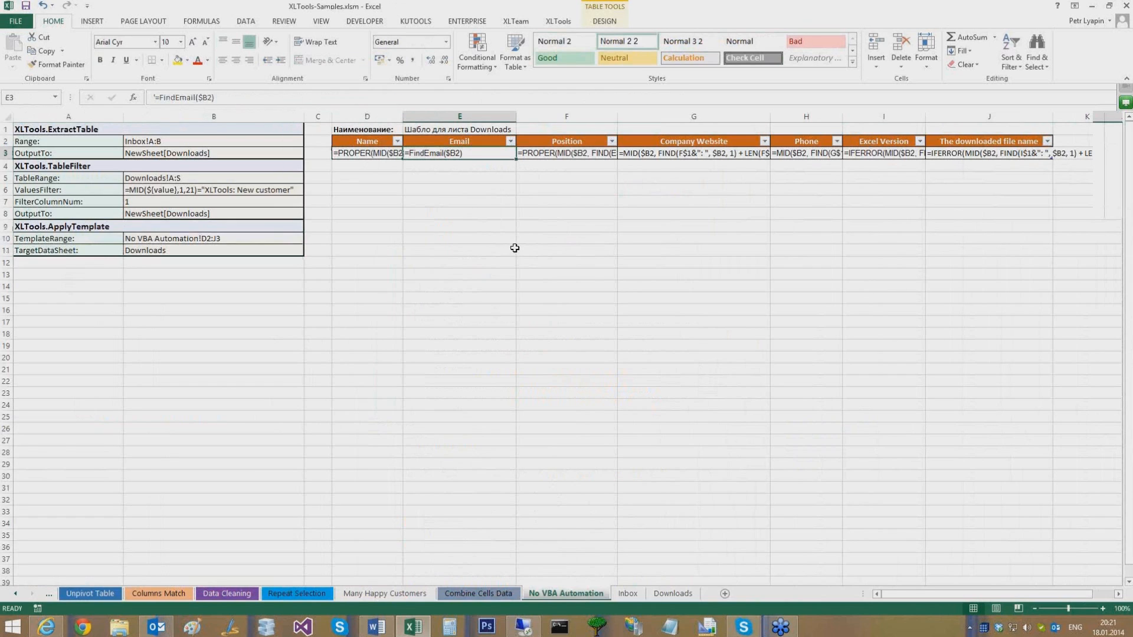
{"action": "key", "text": "Right"}
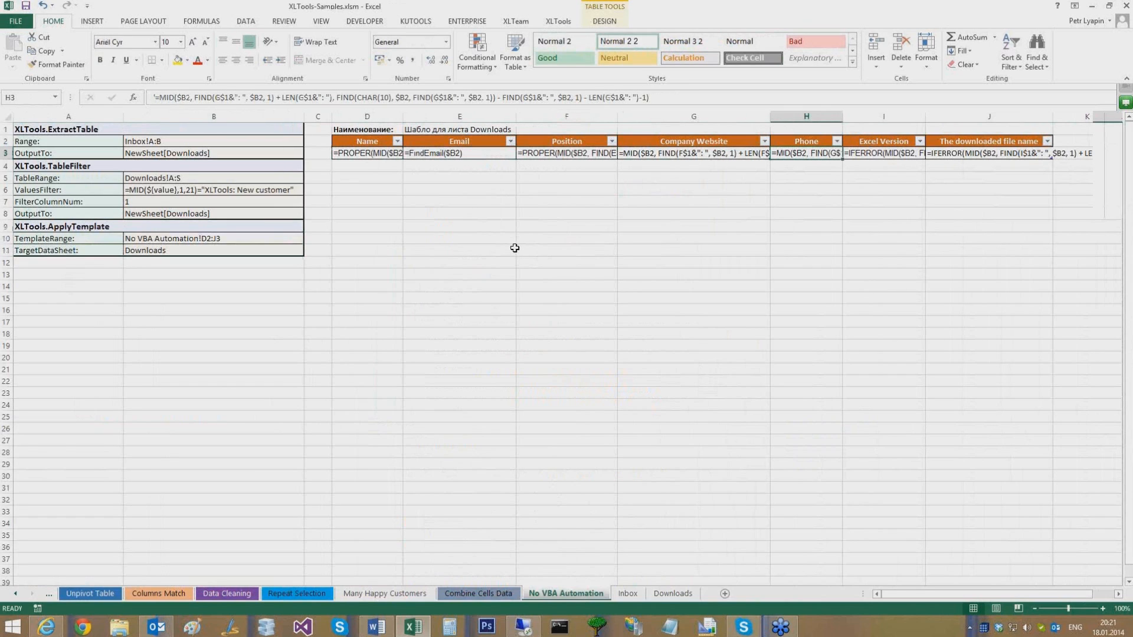
{"action": "key", "text": "Right"}
{"action": "key", "text": "Right"}
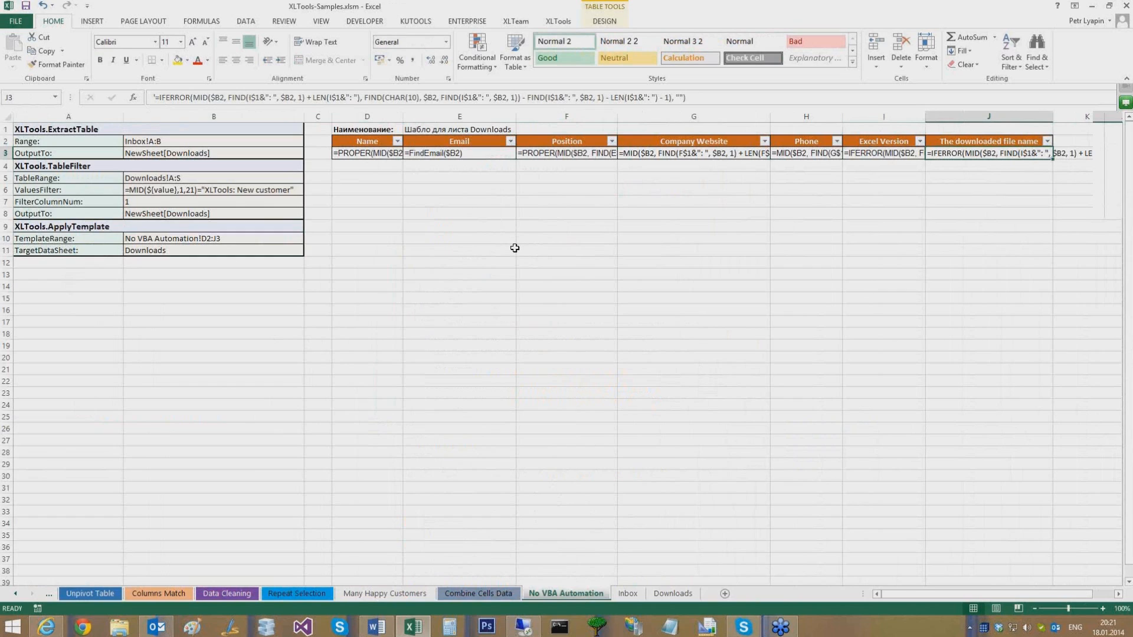
{"action": "key", "text": "Left"}
{"action": "key", "text": "Left"}
{"action": "key", "text": "Left"}
{"action": "key", "text": "Left"}
{"action": "key", "text": "Left"}
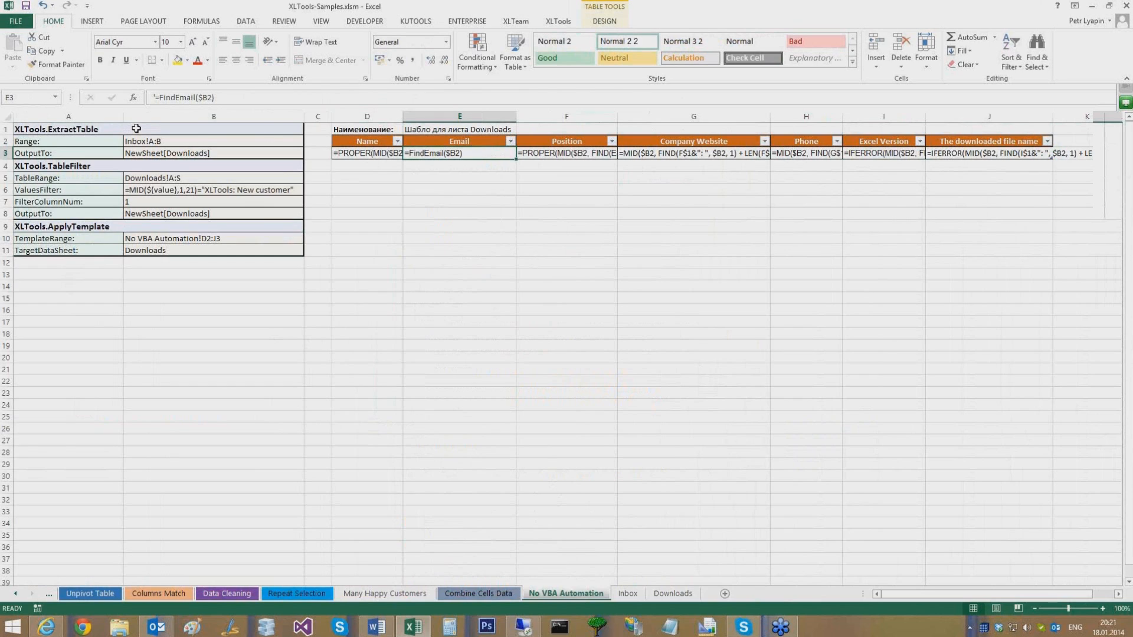
- Execute the XLTools commands in A1:B11 to generate the Downloads sheet from Inbox
{"action": "left_click_drag", "start_coordinate": [65, 128], "coordinate": [177, 250]}
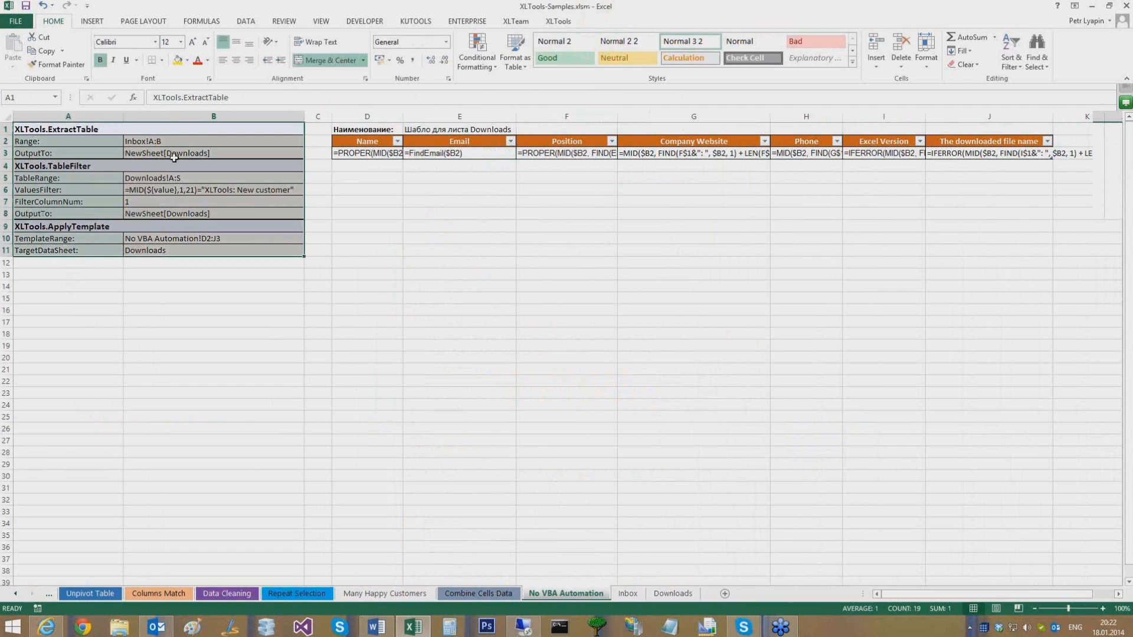
{"action": "left_click", "coordinate": [559, 22]}
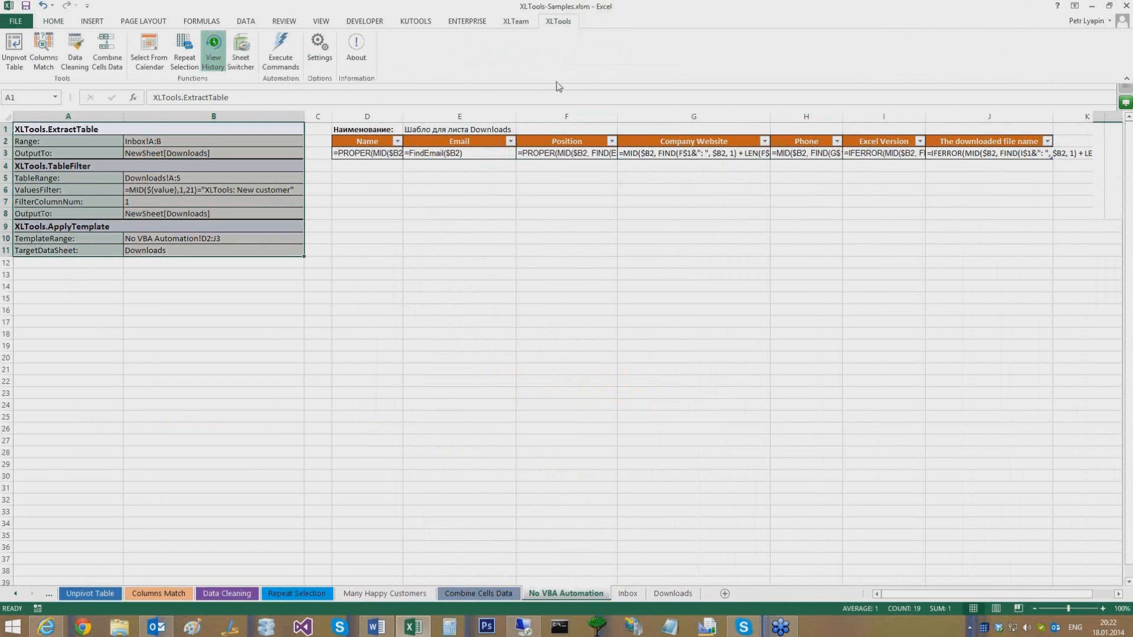
{"action": "left_click", "coordinate": [284, 64]}
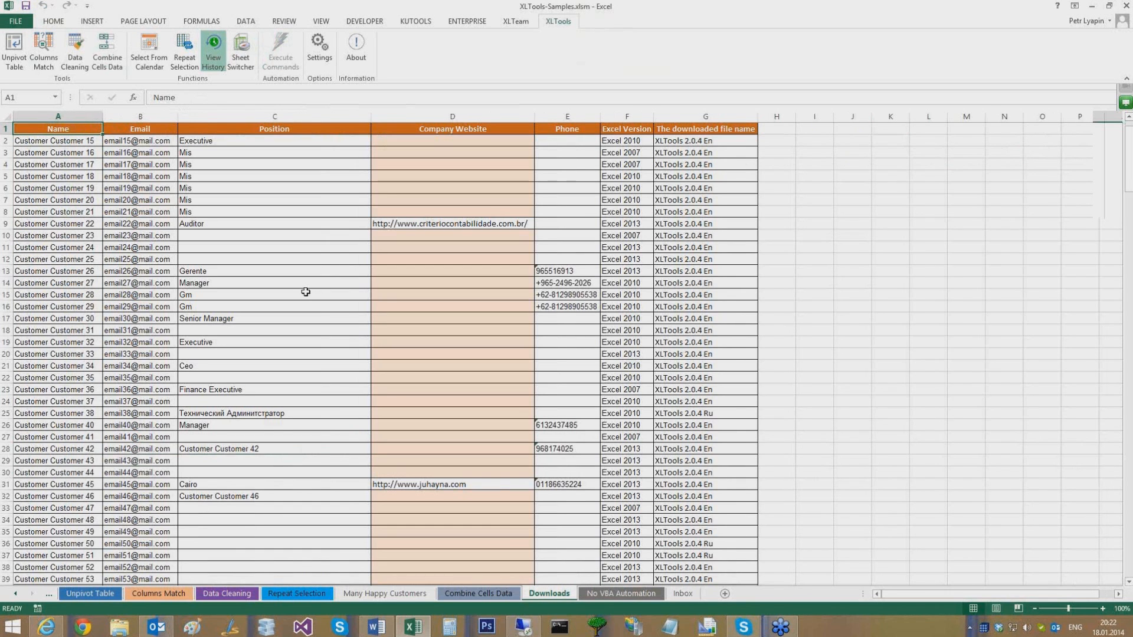
- Examine the customer rows of the generated Downloads table
{"action": "scroll", "coordinate": [306, 292], "scroll_direction": "down", "scroll_amount": 16}
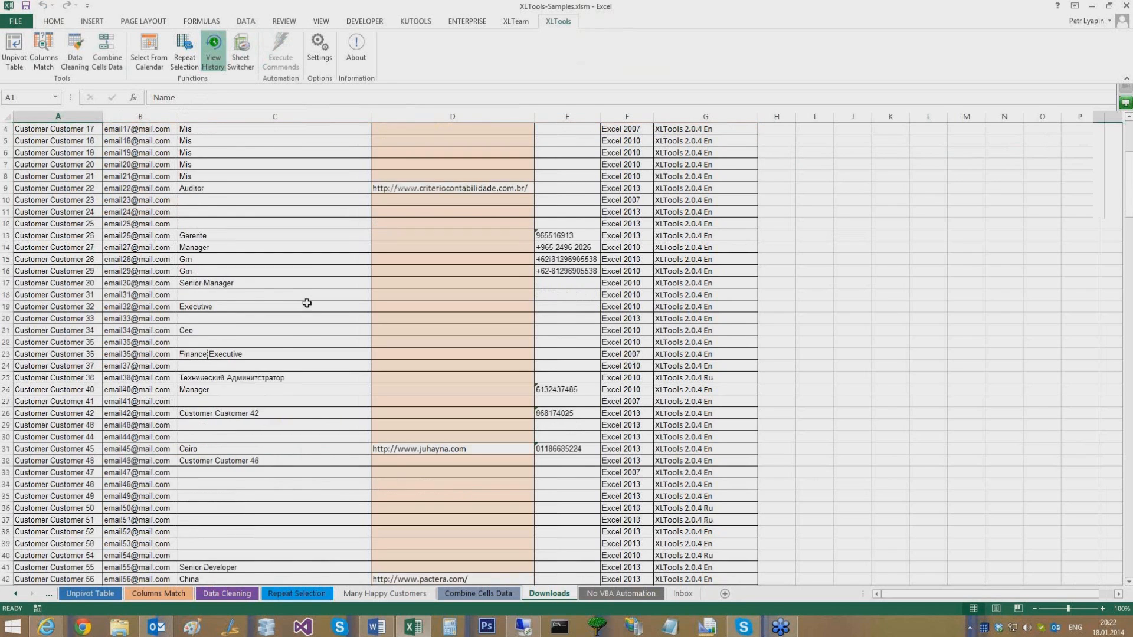
{"action": "scroll", "coordinate": [308, 335], "scroll_direction": "up", "scroll_amount": 16}
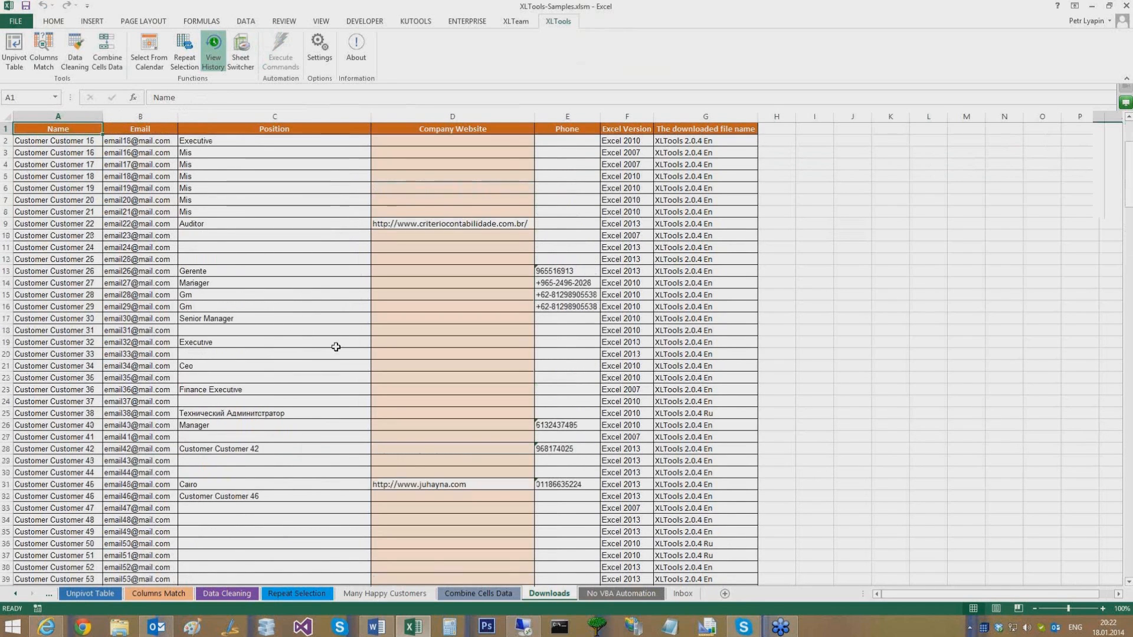
{"action": "scroll", "coordinate": [336, 347], "scroll_direction": "down", "scroll_amount": 17}
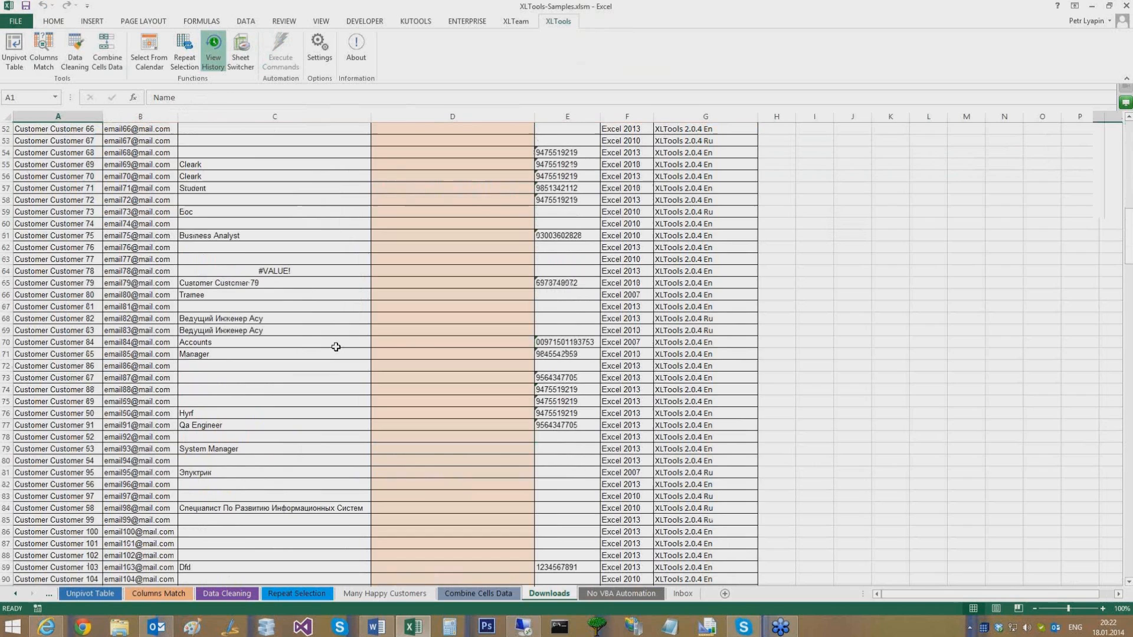
{"action": "scroll", "coordinate": [336, 346], "scroll_direction": "up", "scroll_amount": 17}
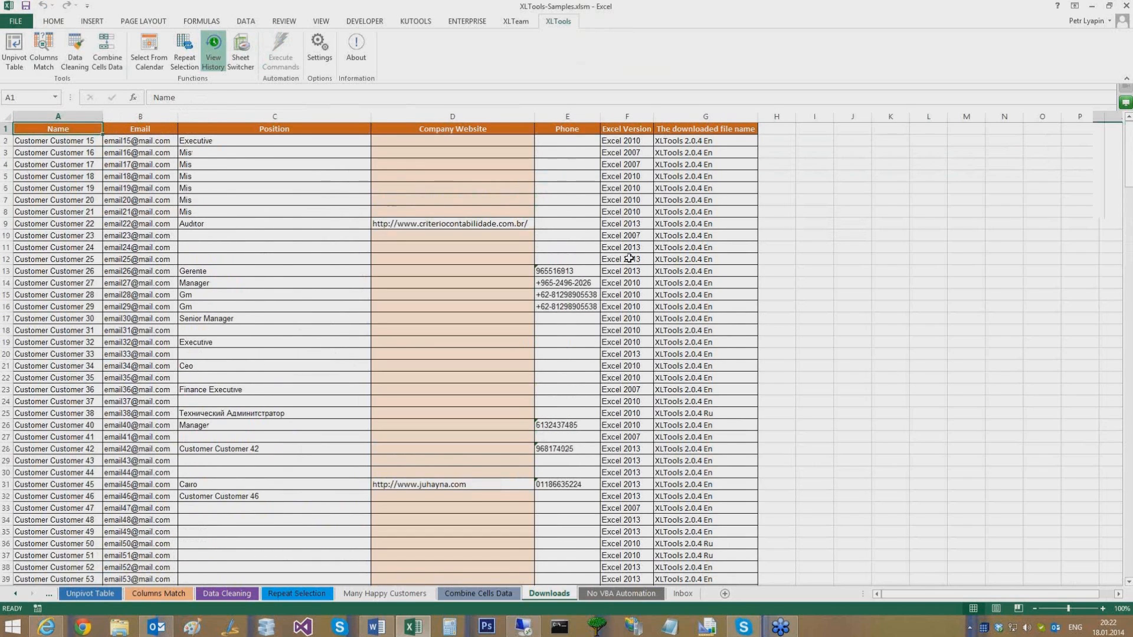
- View the No VBA Automation commands once more and return to the Main sheet
{"action": "left_click", "coordinate": [629, 594]}
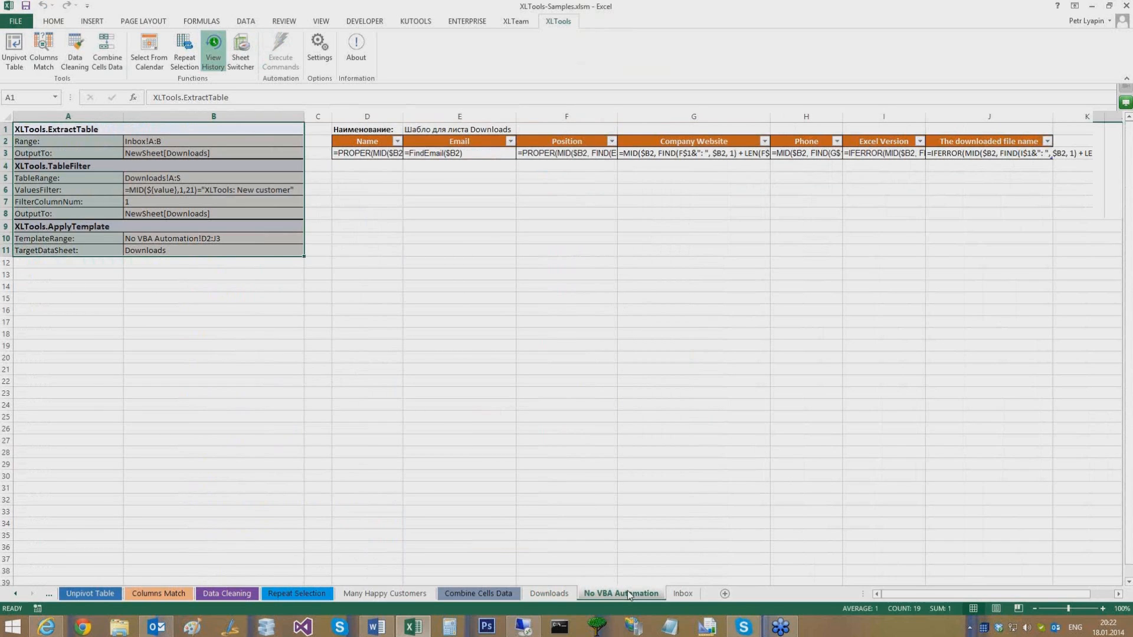
{"action": "left_click", "coordinate": [15, 595]}
{"action": "left_click", "coordinate": [14, 594]}
{"action": "left_click", "coordinate": [14, 595]}
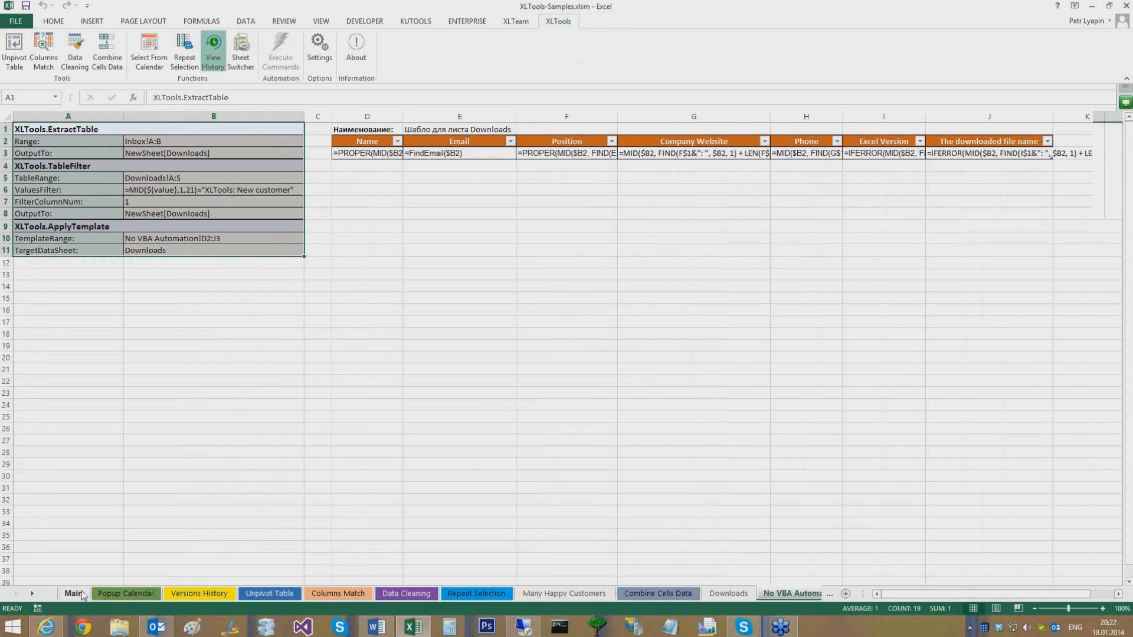
{"action": "left_click", "coordinate": [82, 594]}
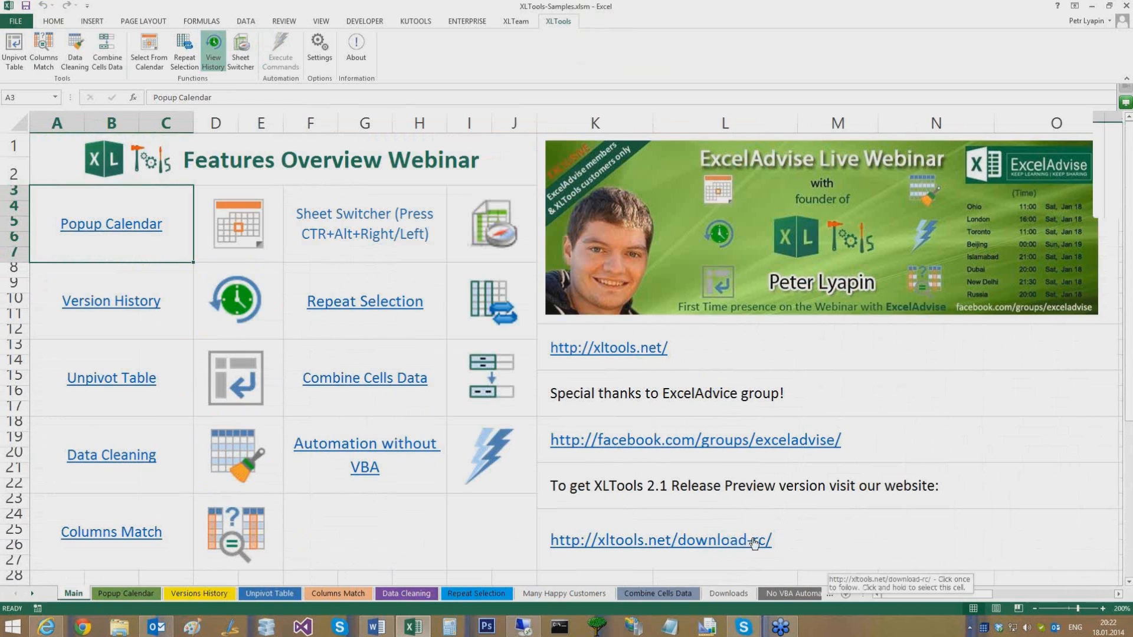